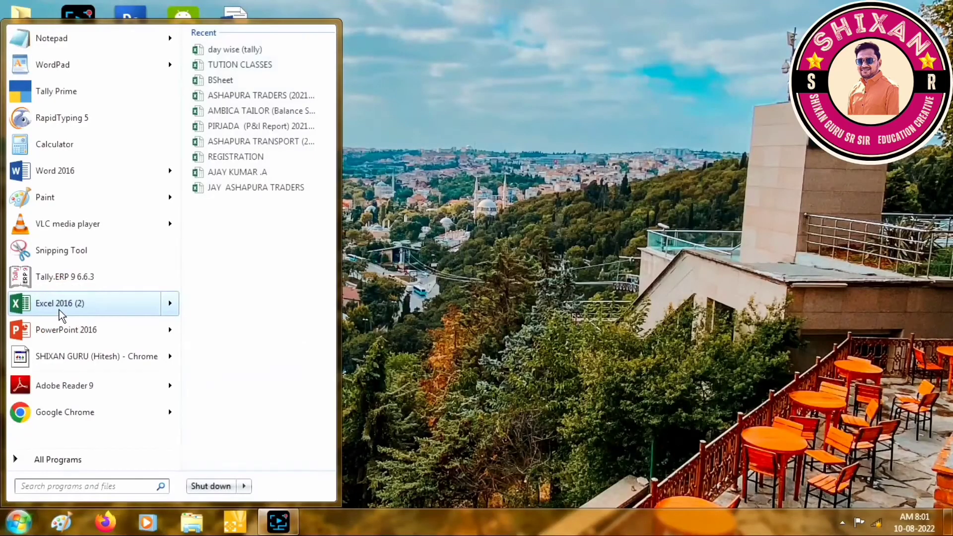
Step: Launch Excel 2016, dismiss the activation prompt, and open a maximized blank workbook
right_click(60, 308)
left_click(83, 314)
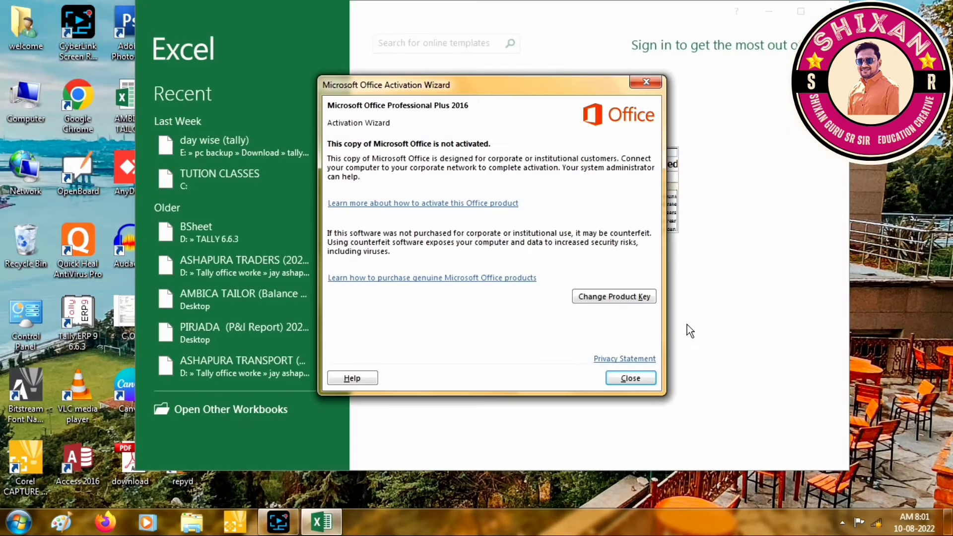
left_click(645, 81)
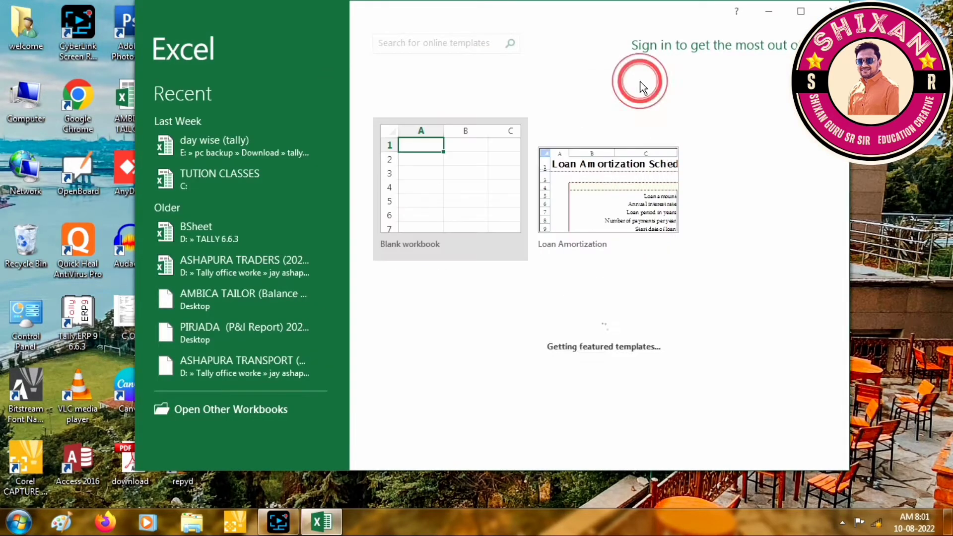
left_click(437, 193)
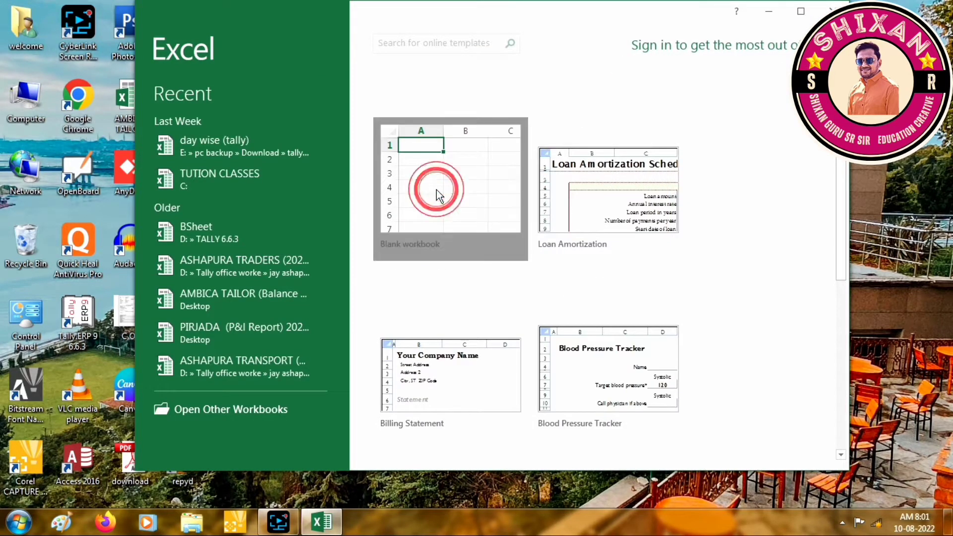
left_click(801, 11)
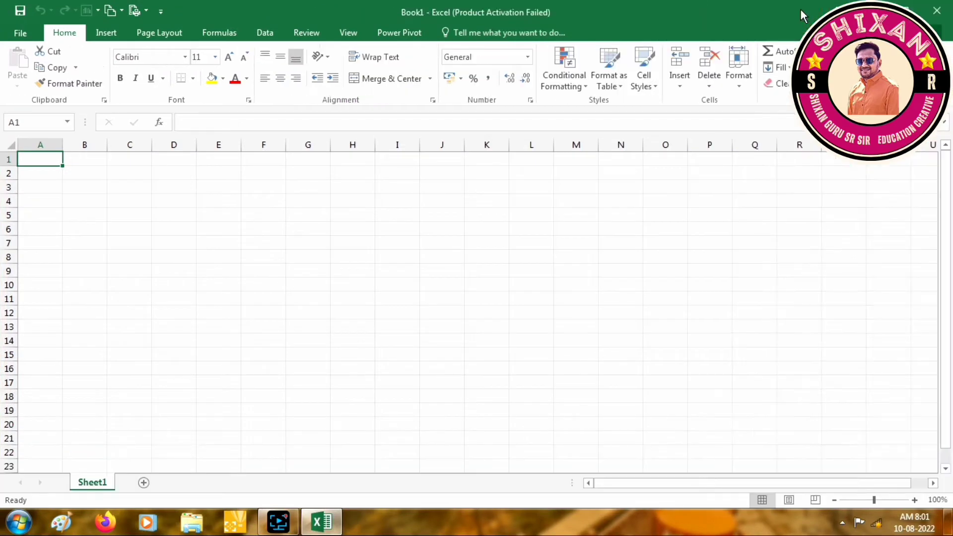
Step: Zoom the sheet to 160% and enter 'Product Name' in A4, autofitting column A
left_click(131, 202)
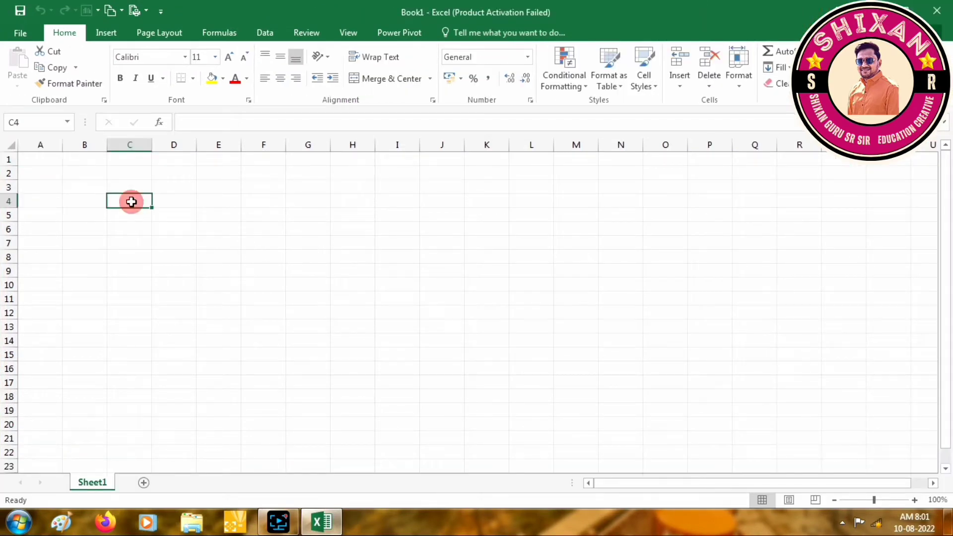
left_click(881, 500)
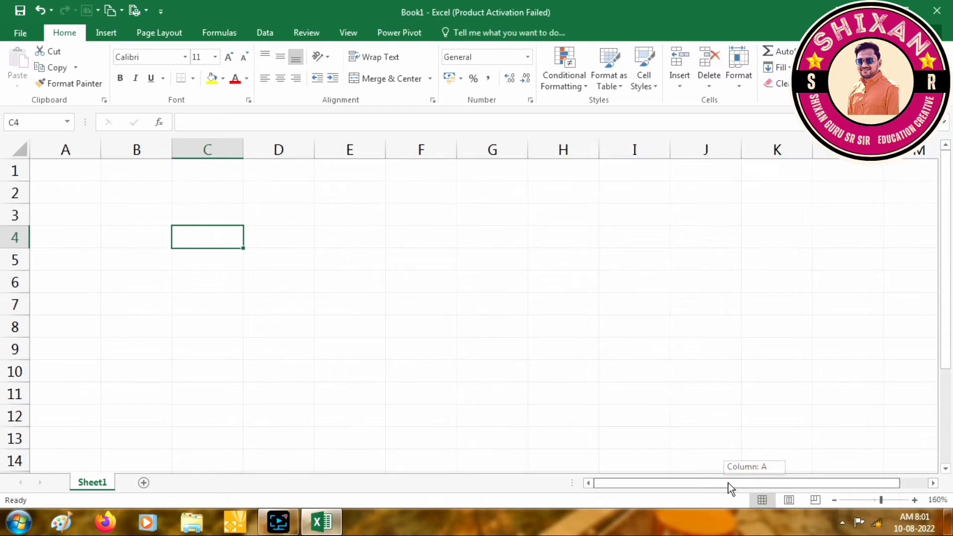
left_click(123, 236)
key("Left")
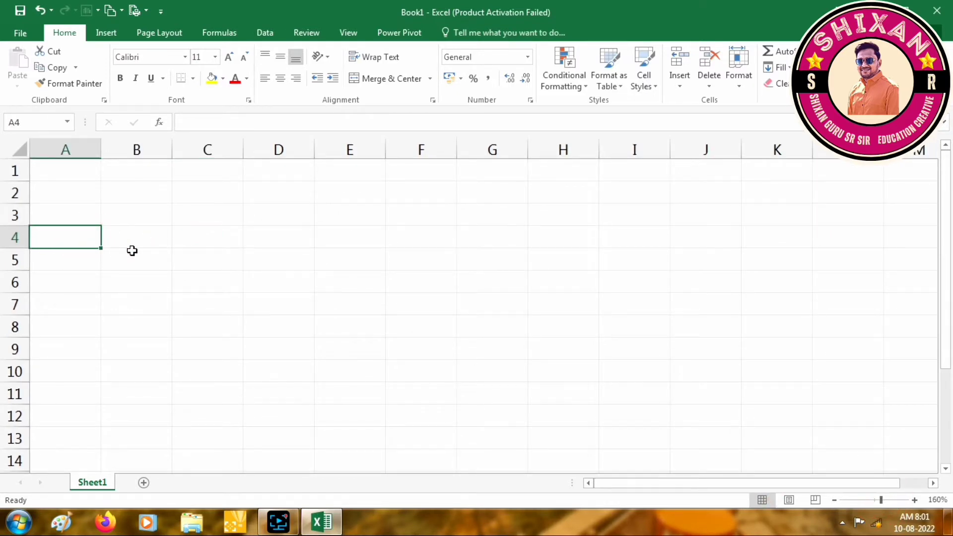
type("Product ")
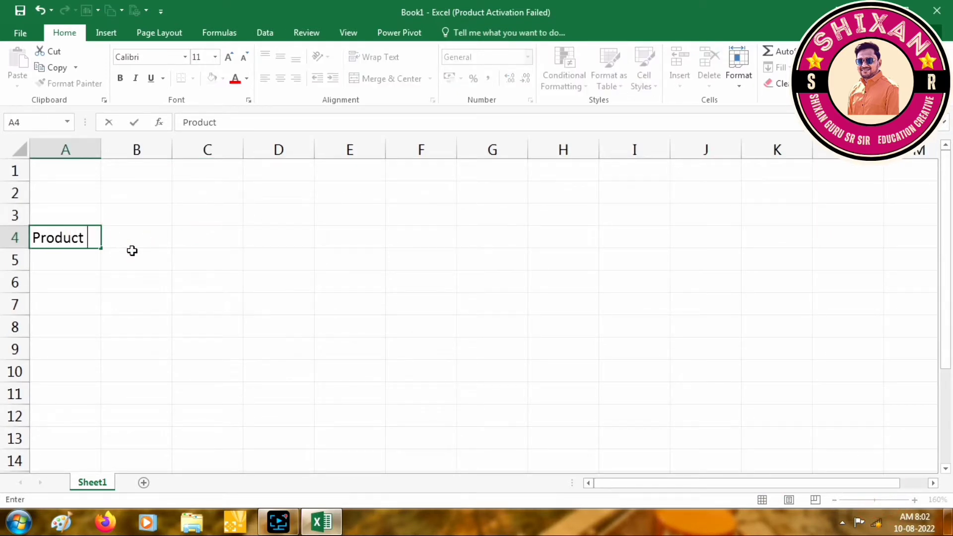
type("Name")
key("Return")
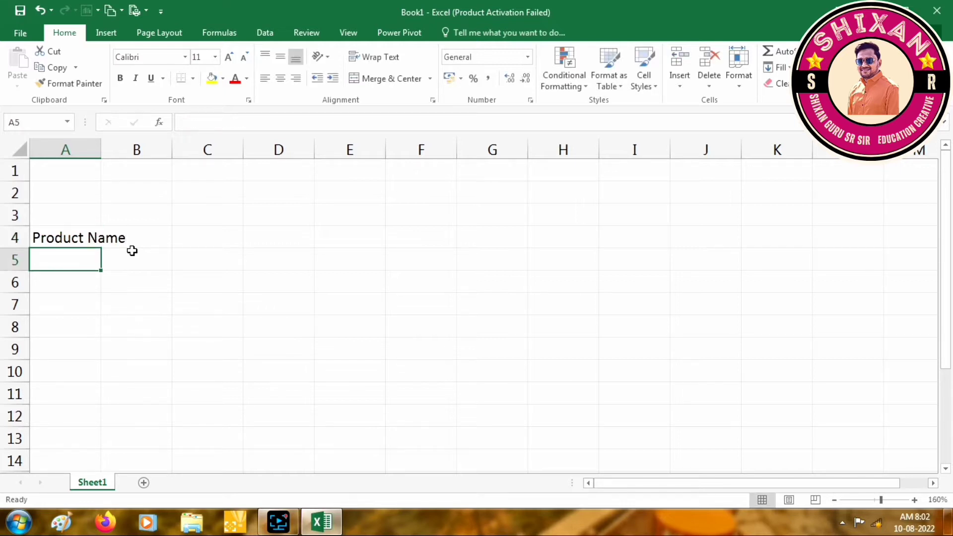
left_click(92, 236)
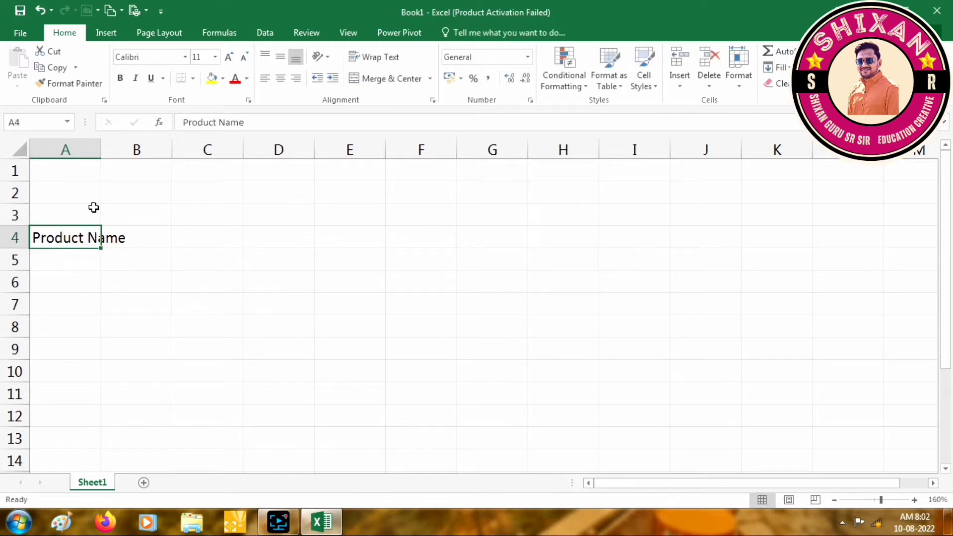
double_click(102, 144)
left_click(97, 263)
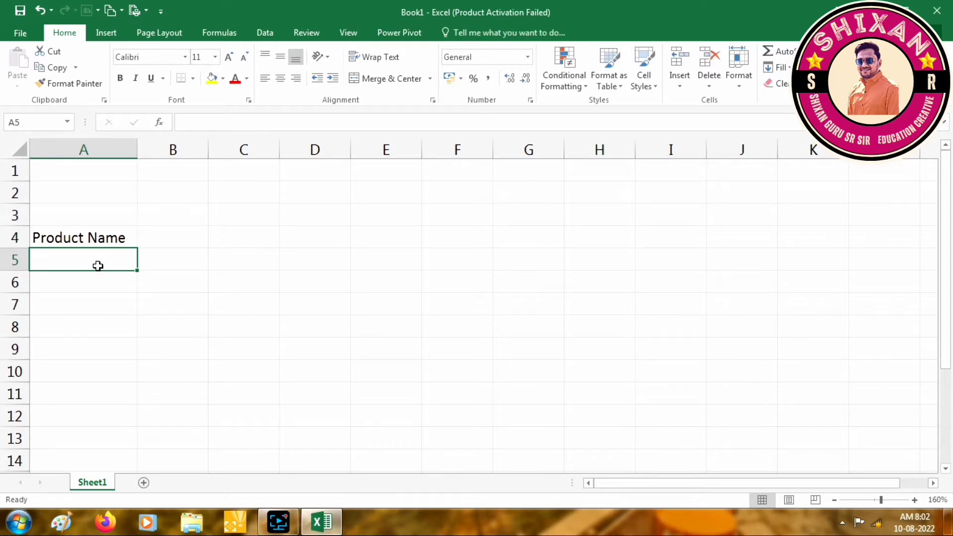
Step: List Oppo, Apple, Micromax, Samsung and Motorola Mobile in A5:A9
type("Oppo Mobil")
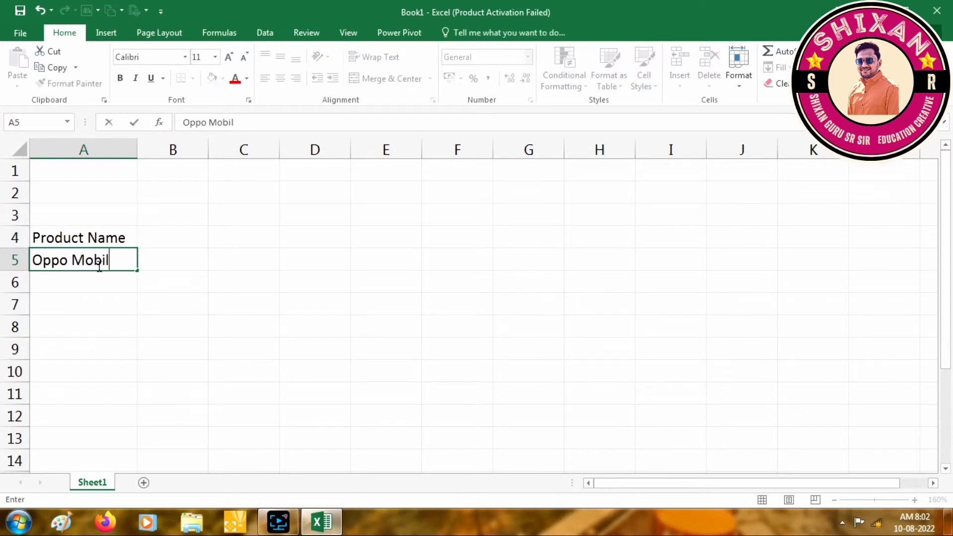
type("e")
key("Return")
type("Apple ")
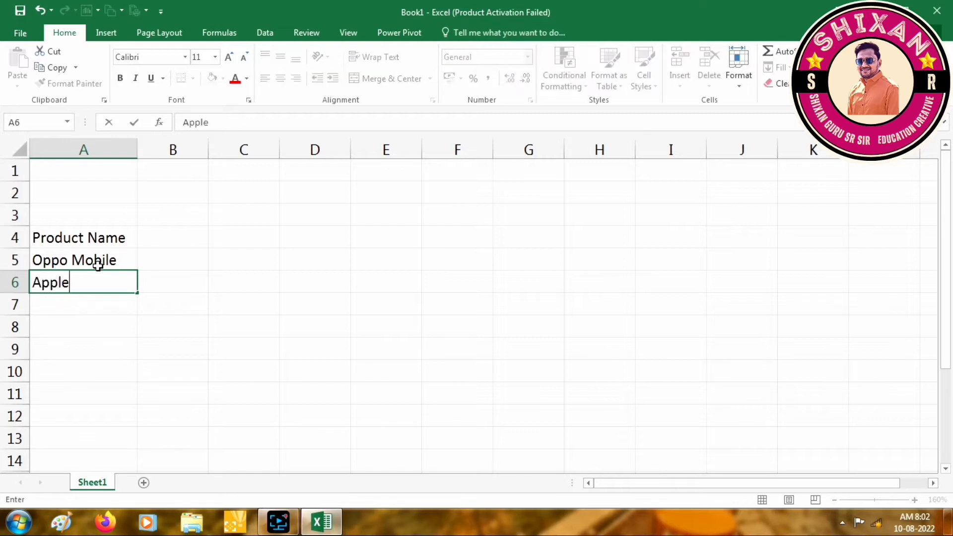
type("Mobile")
key("Return")
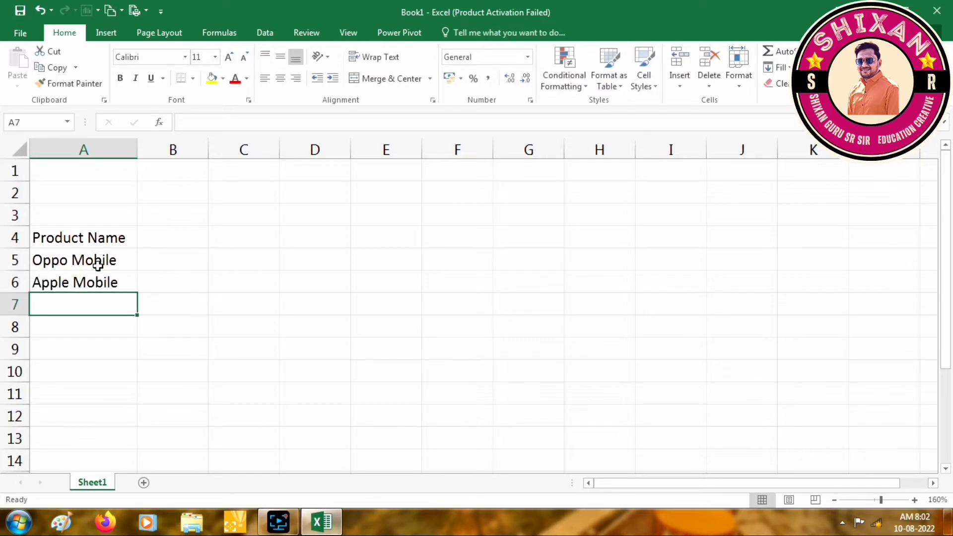
type("Micro")
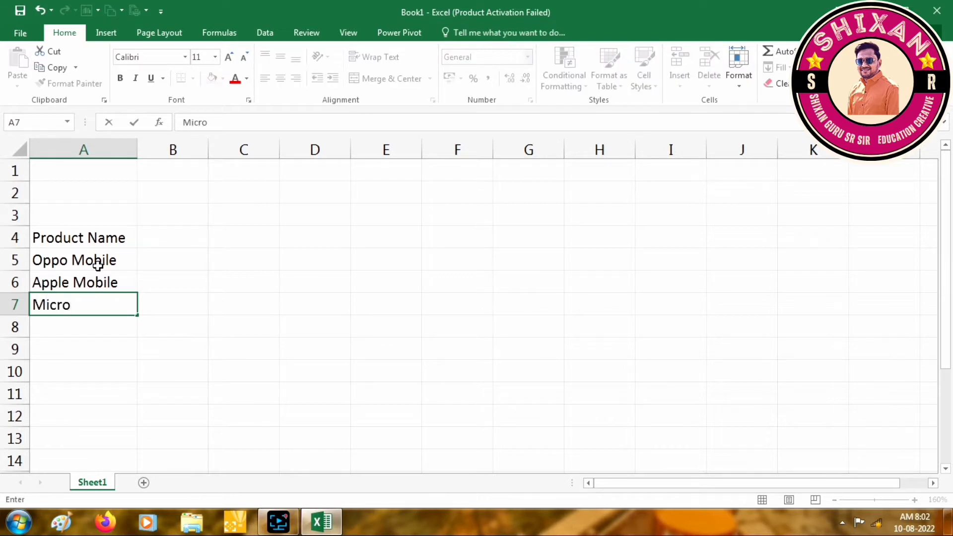
type("max M")
type("obile")
key("Return")
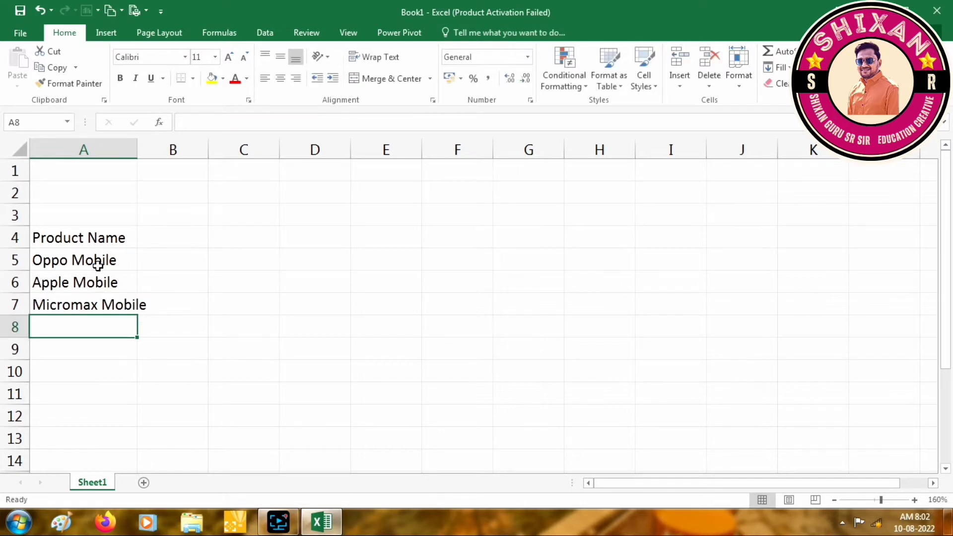
type("S")
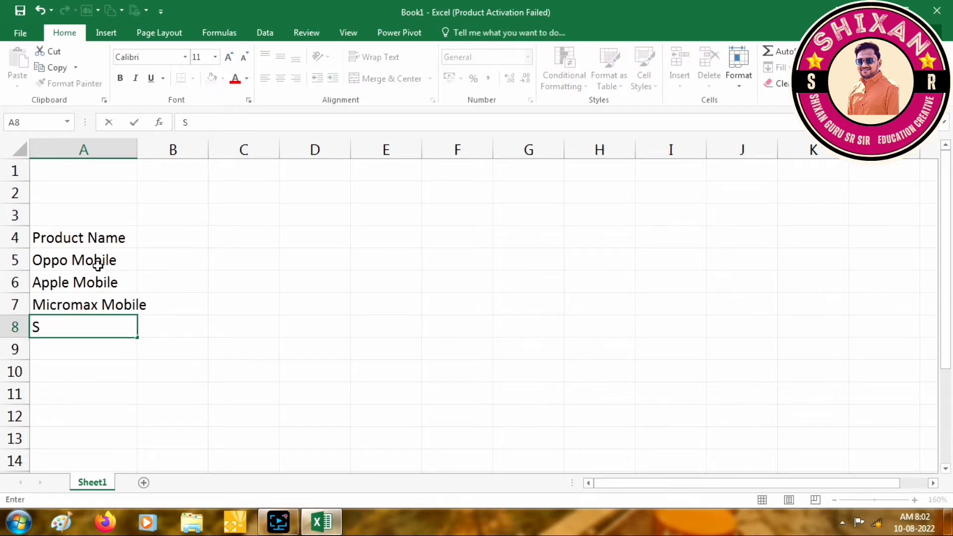
type("amsun")
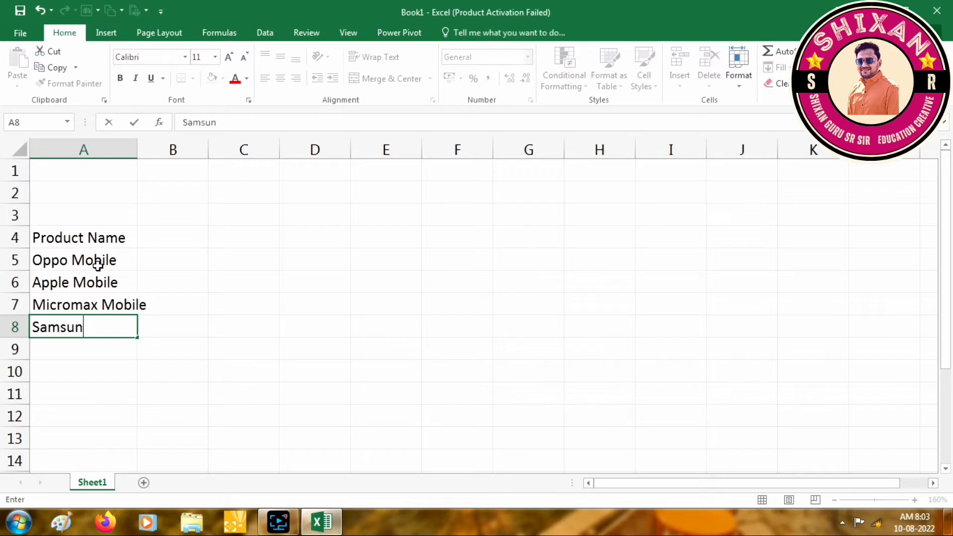
type("g")
type(" Mobile")
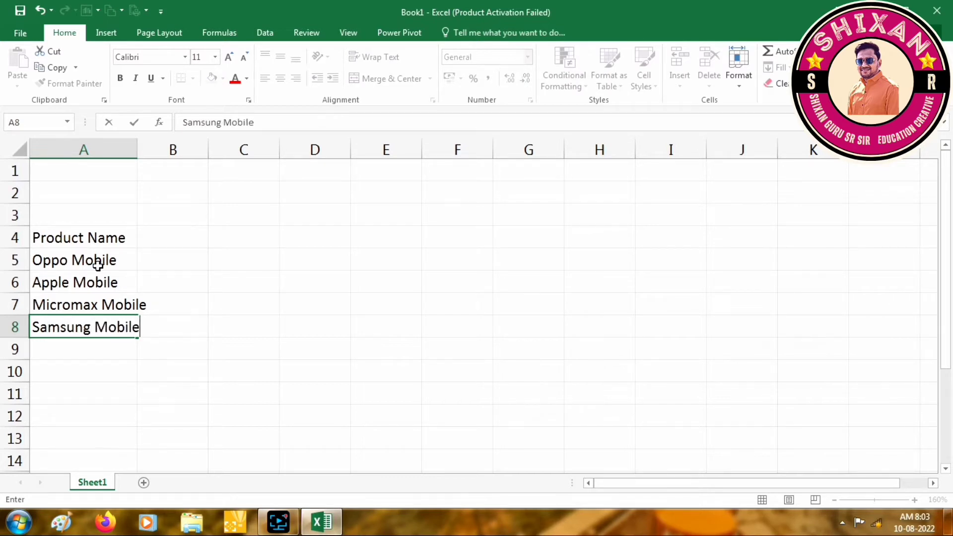
key("Return")
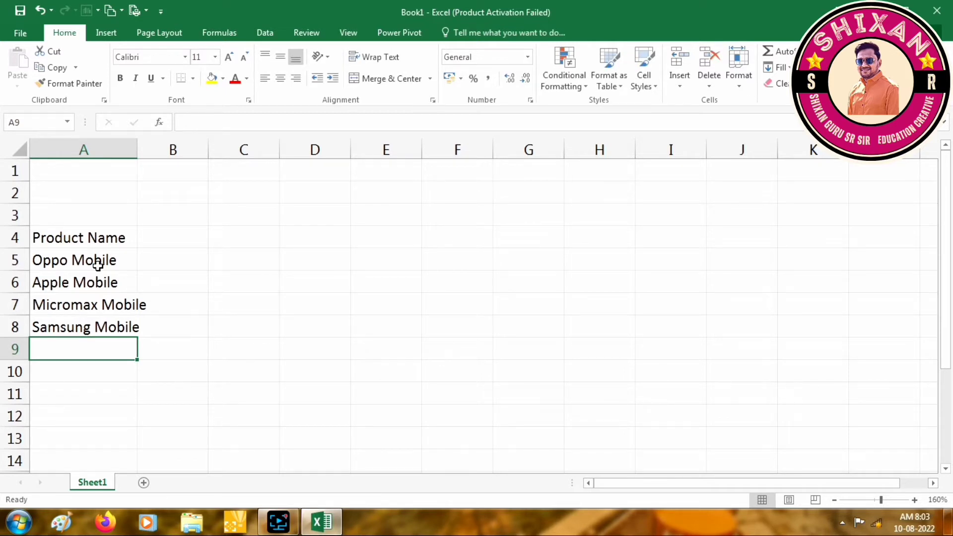
type("S")
key("BackSpace")
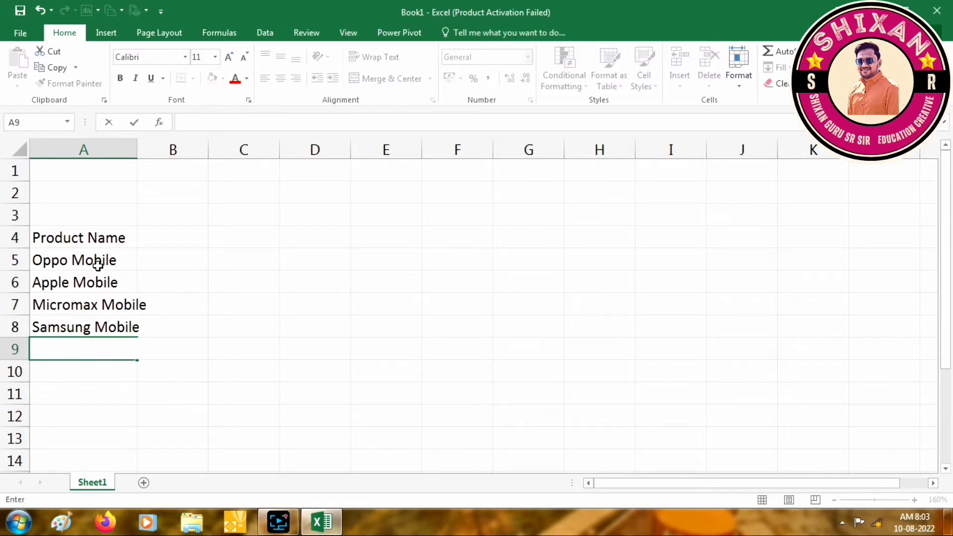
type("Motorol")
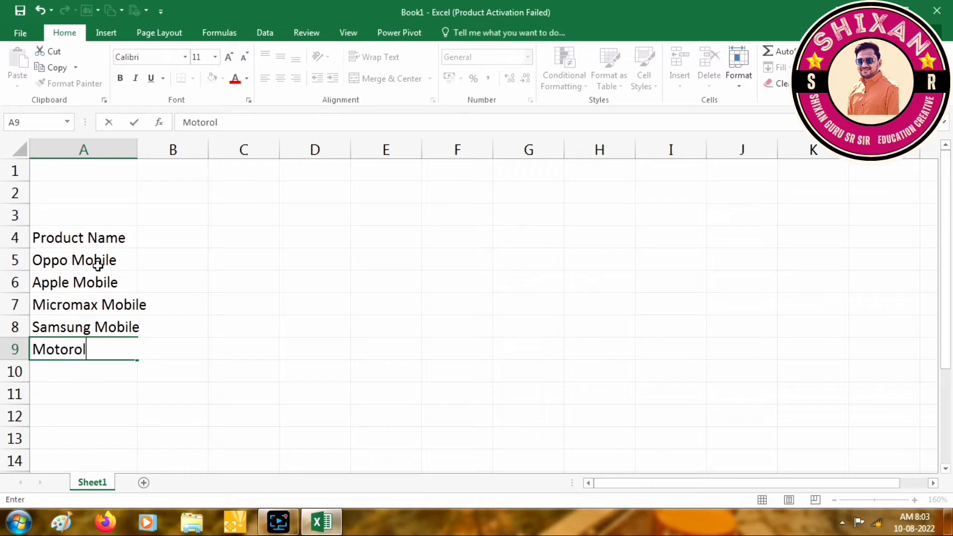
type("a Mobile")
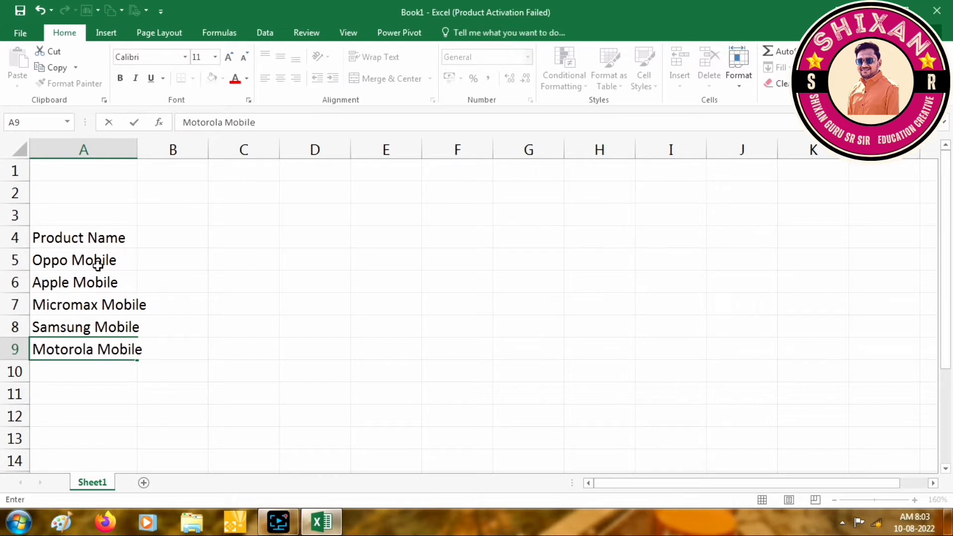
key("Up")
key("Up")
key("Up")
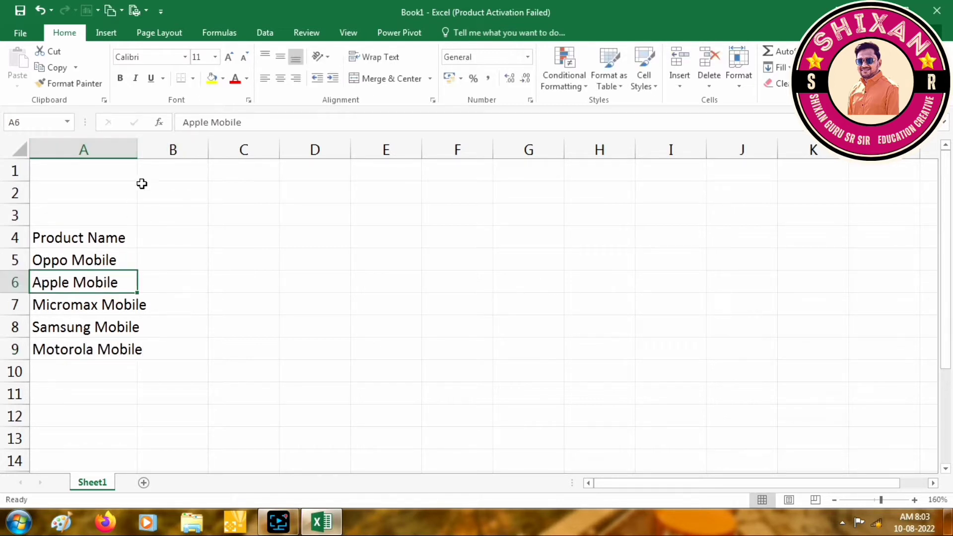
Step: Widen column A and enter January in B4 and February in C4
left_click_drag(137, 148, 159, 147)
left_click(79, 308)
left_click(189, 237)
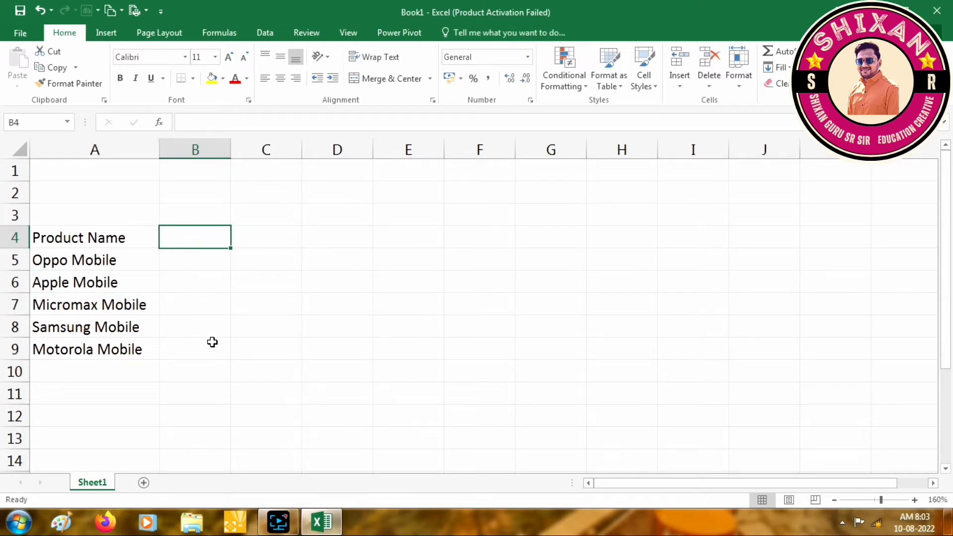
type("Jan")
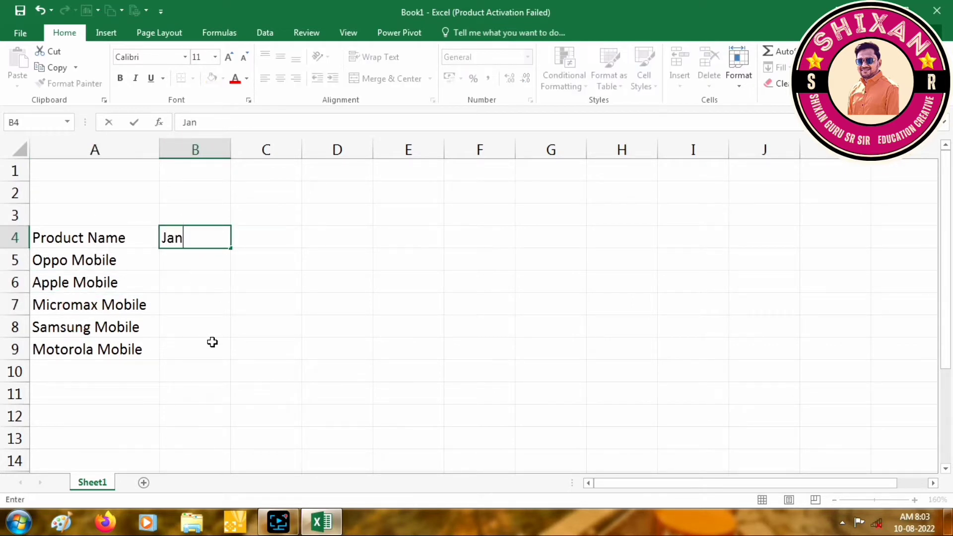
type("uary")
key("Tab")
type("F")
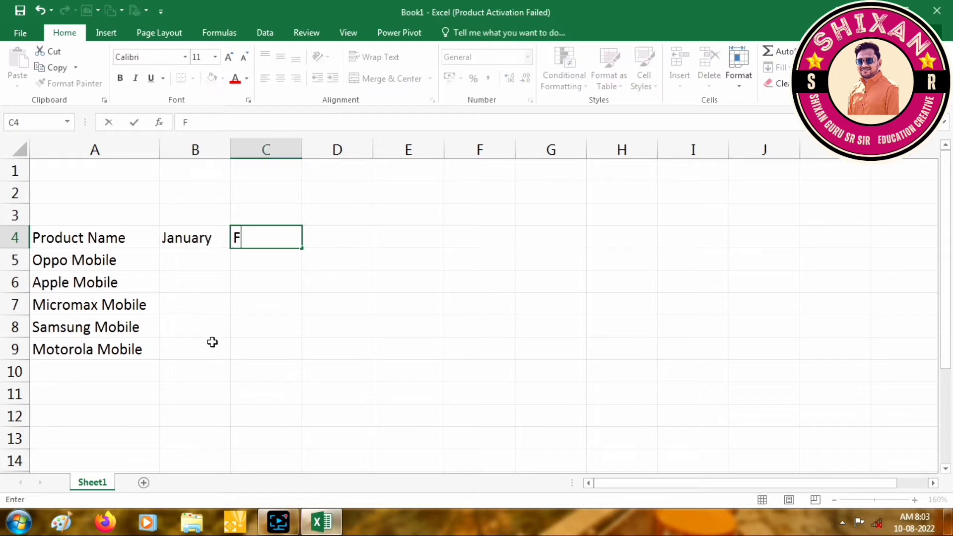
type("ebruary")
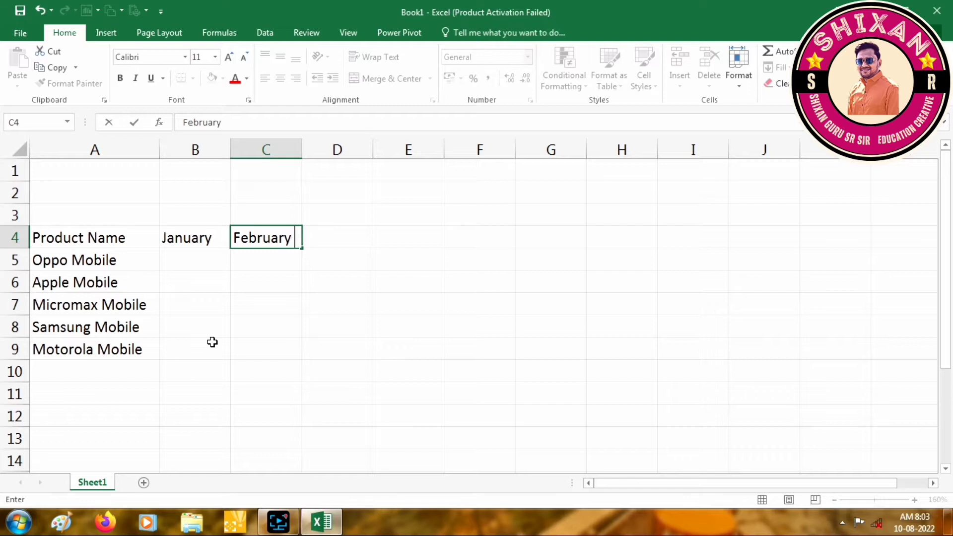
key("Tab")
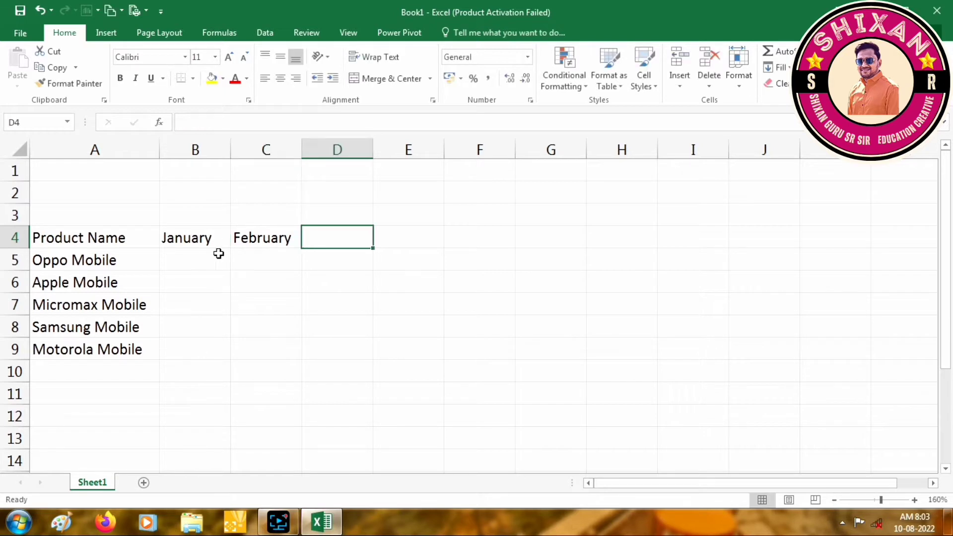
Step: Fill the month series across row 4 through December in M4
left_click_drag(218, 240, 234, 237)
left_click_drag(303, 247, 626, 251)
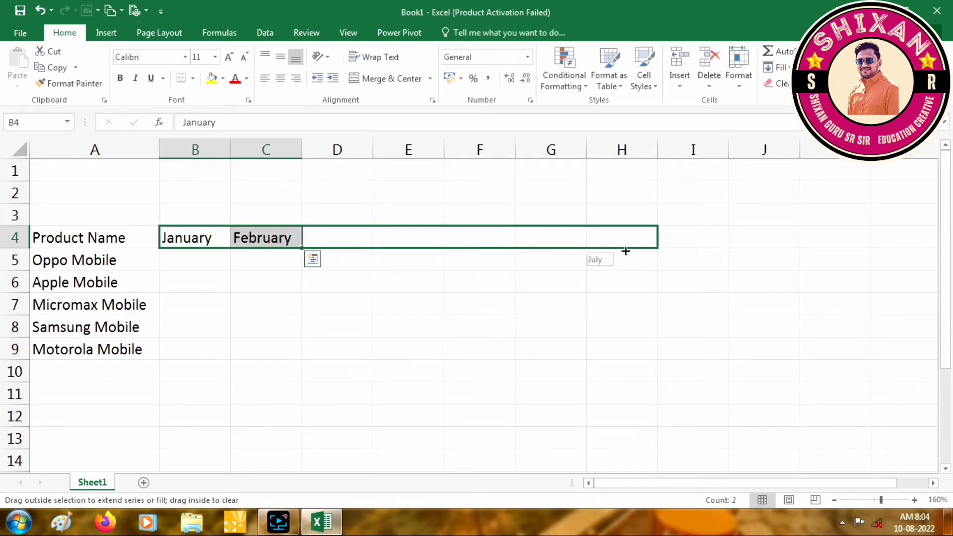
mouse_move(689, 246)
left_mouse_down()
mouse_move(877, 253)
mouse_move(641, 249)
left_mouse_up()
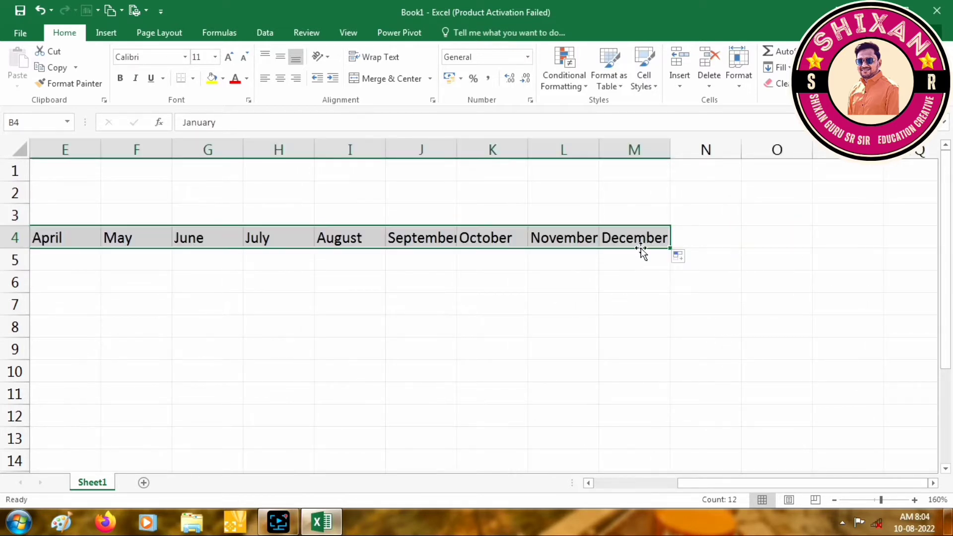
left_click_drag(881, 500, 879, 501)
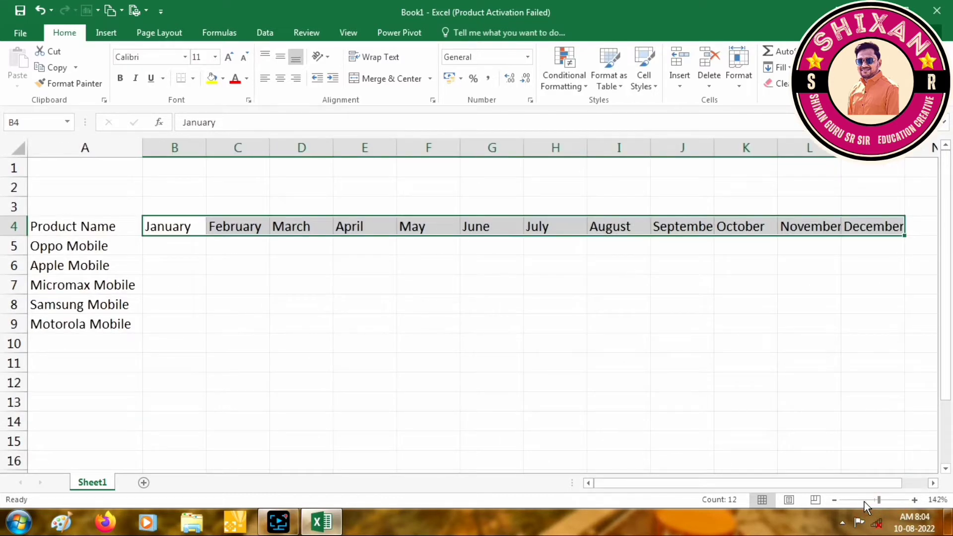
Step: Give the header row A4:M4 a gold fill with bold black text
left_click(221, 299)
left_click(183, 229)
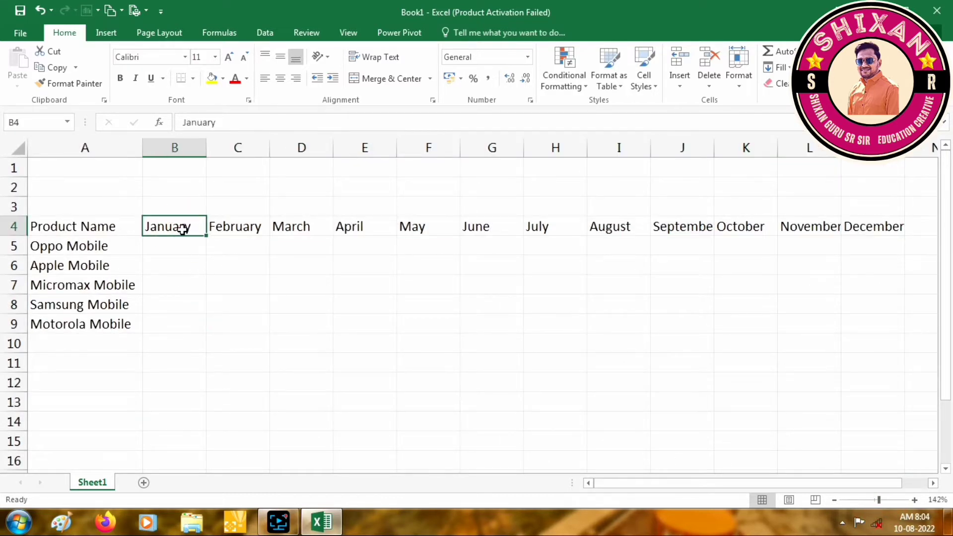
left_click(162, 270)
left_click_drag(56, 224, 876, 238)
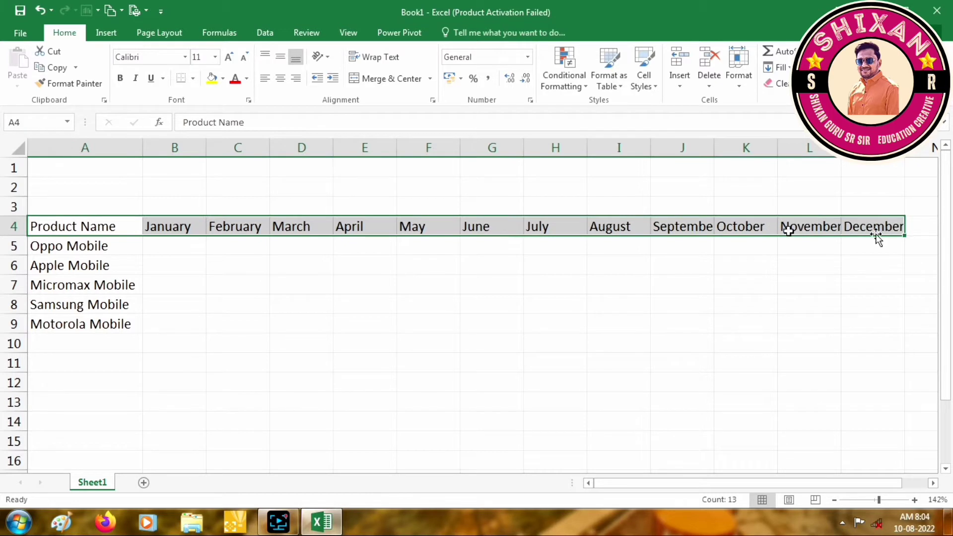
left_click(224, 78)
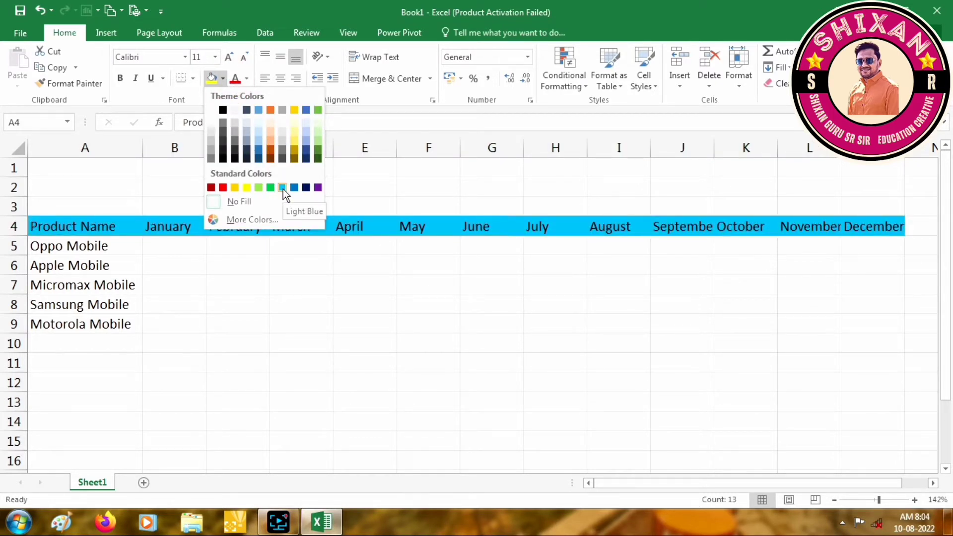
left_click(234, 188)
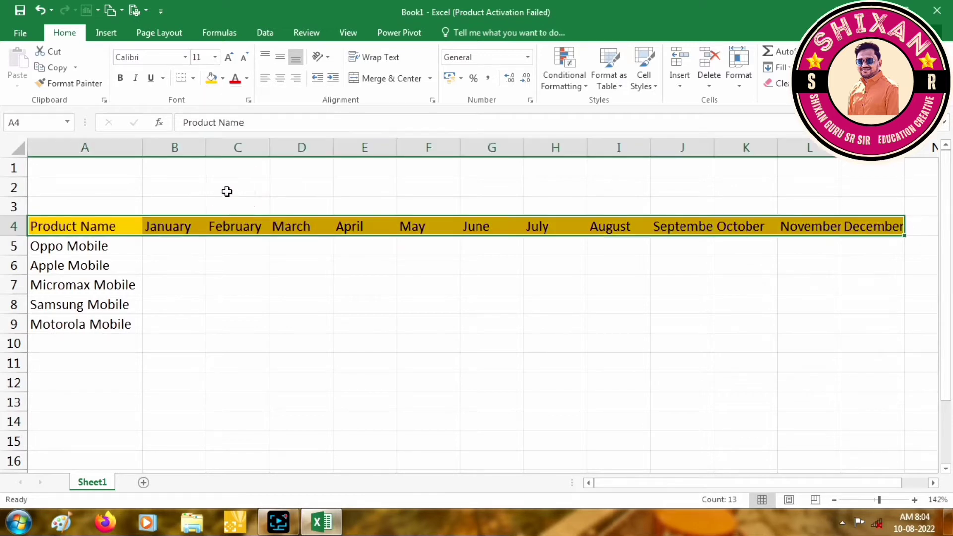
left_click(235, 80)
left_click(247, 79)
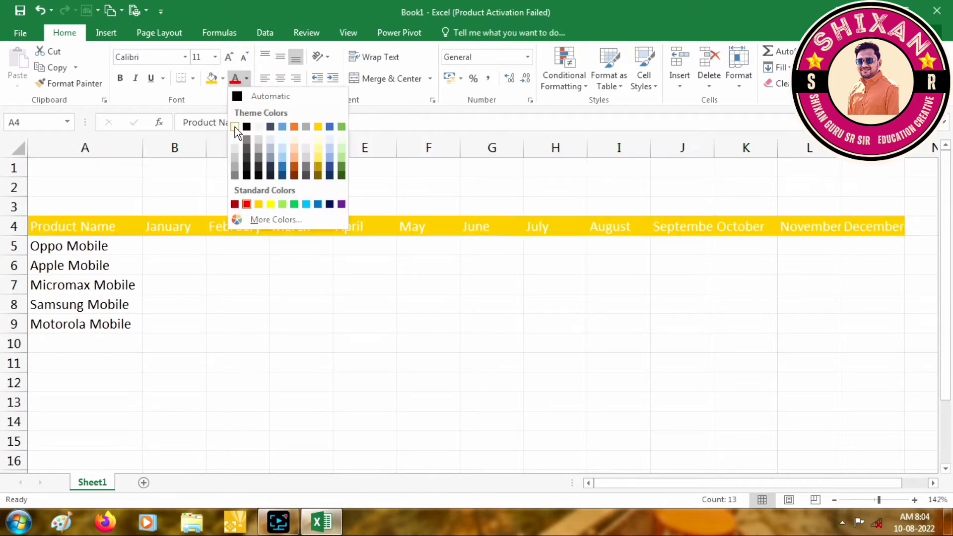
left_click(247, 175)
left_click(121, 81)
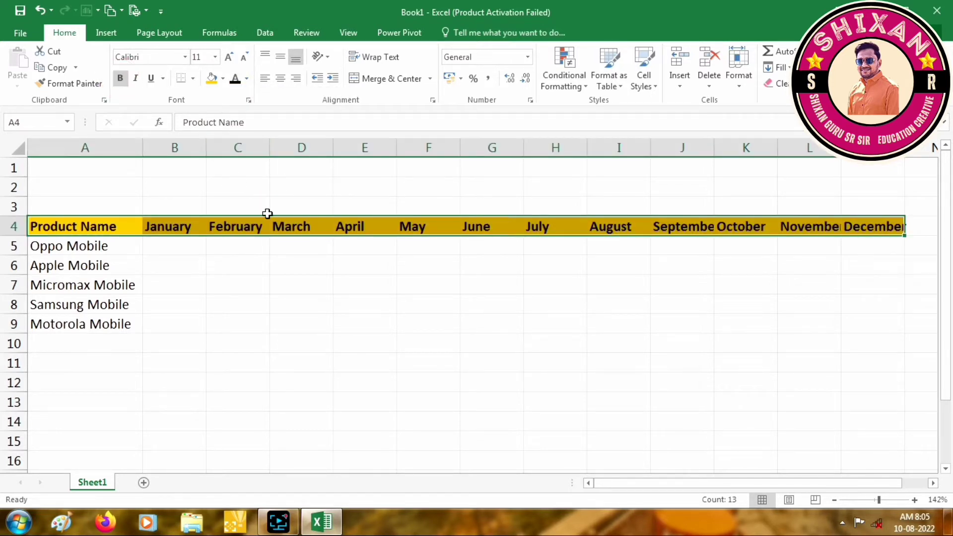
Step: Autofit columns J and L to fit their month headers
left_click(279, 287)
left_click(98, 218)
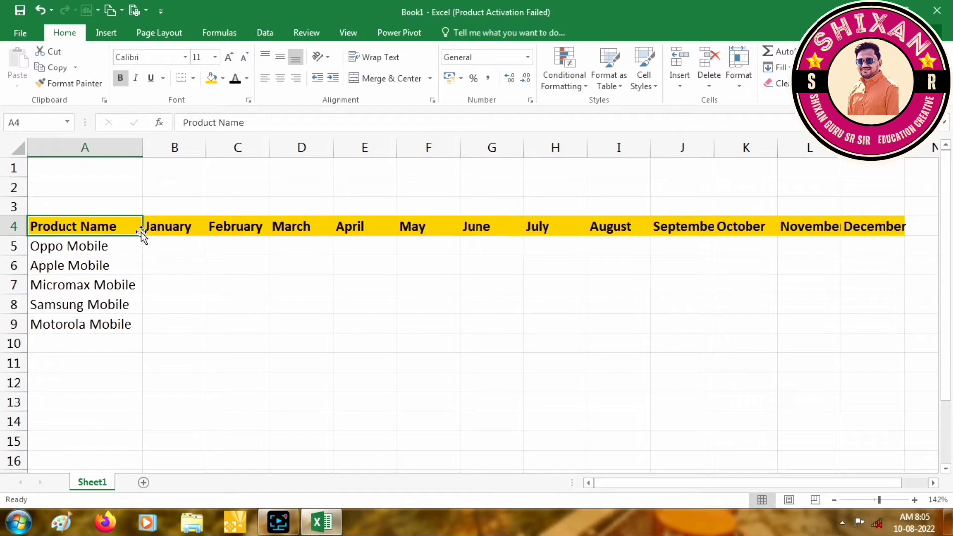
double_click(714, 148)
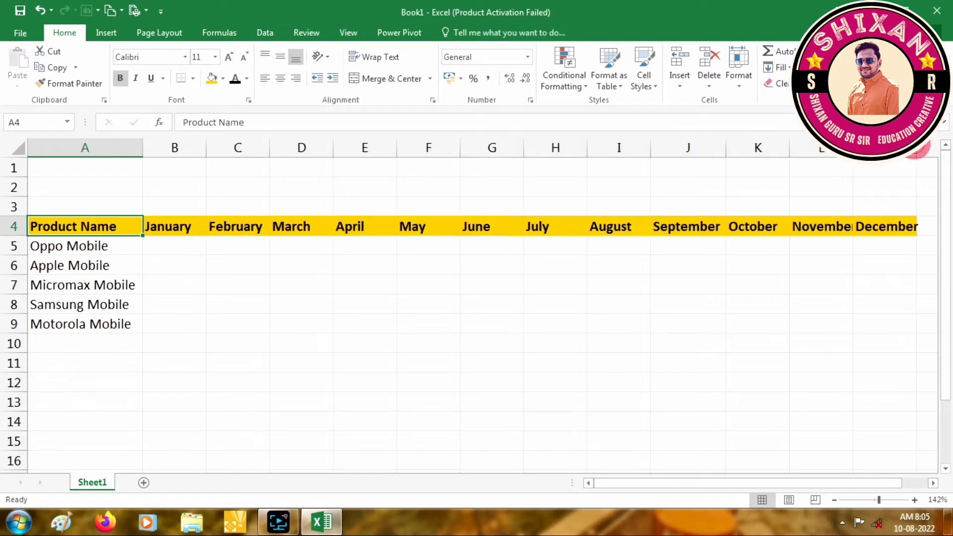
double_click(918, 149)
Step: Apply All Borders and a Thick Box Border to the A4:M9 table
left_click(637, 229)
mouse_move(70, 226)
left_mouse_down()
mouse_move(875, 276)
mouse_move(878, 314)
left_mouse_up()
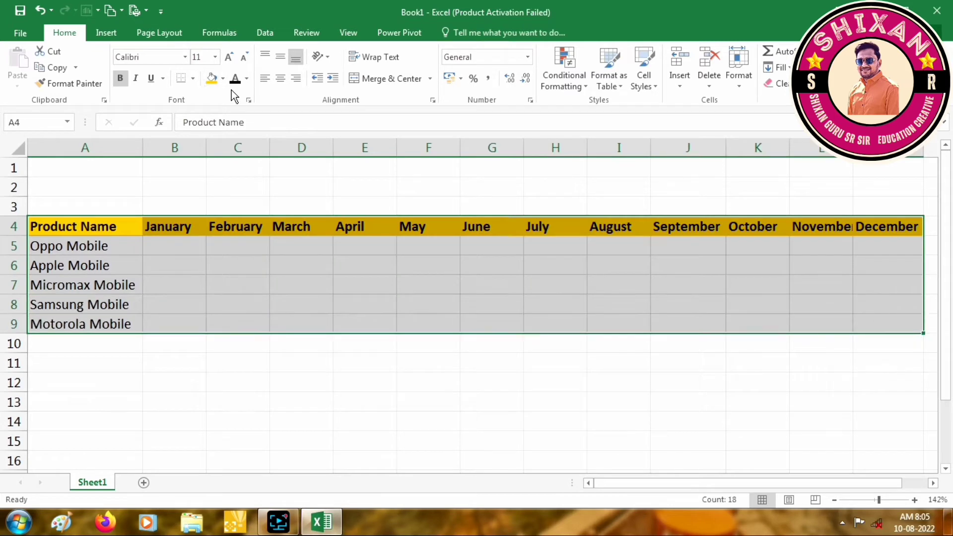
left_click(193, 79)
left_click(215, 197)
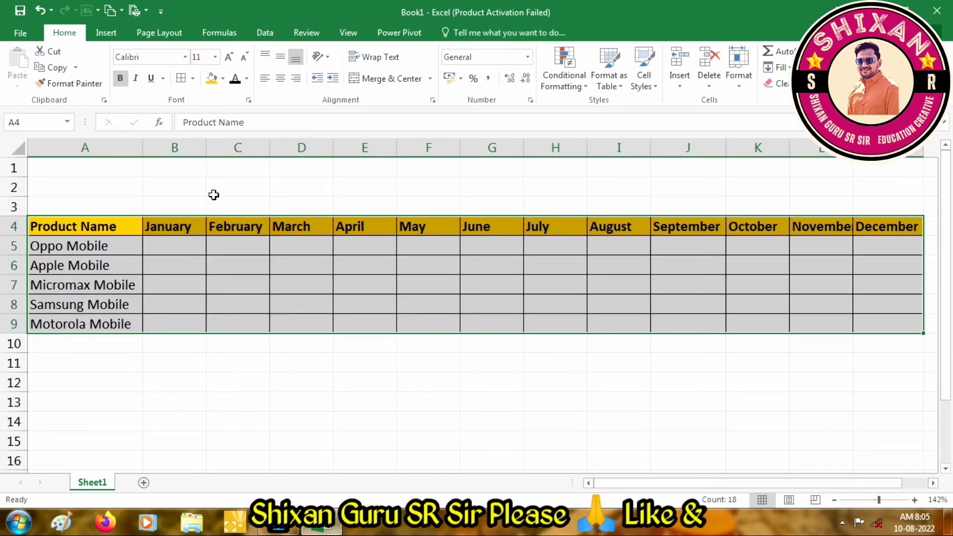
left_click(193, 79)
left_click(211, 232)
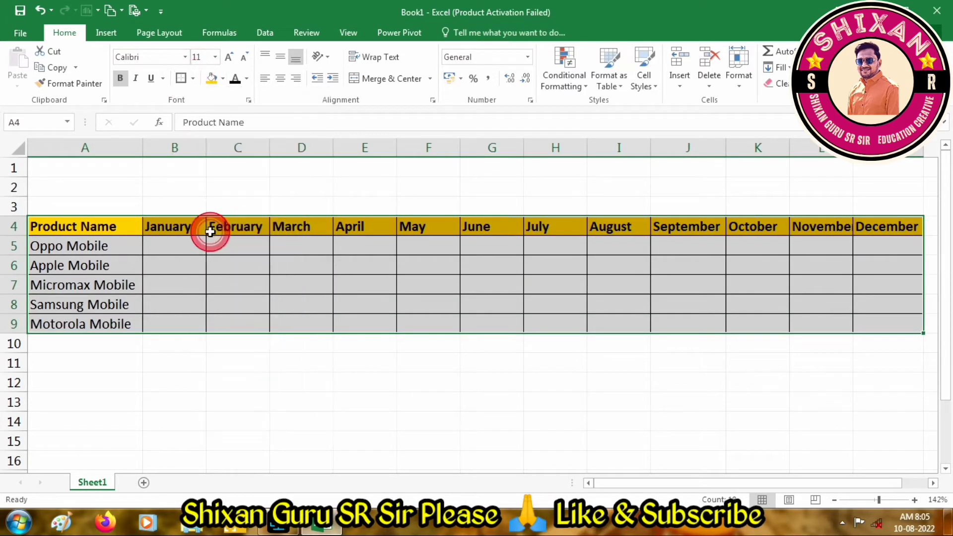
Step: Enter Oppo Mobile's twelve monthly sales in B5:M5, from 1560 in January to 1520 in December
left_click(234, 370)
left_click(172, 254)
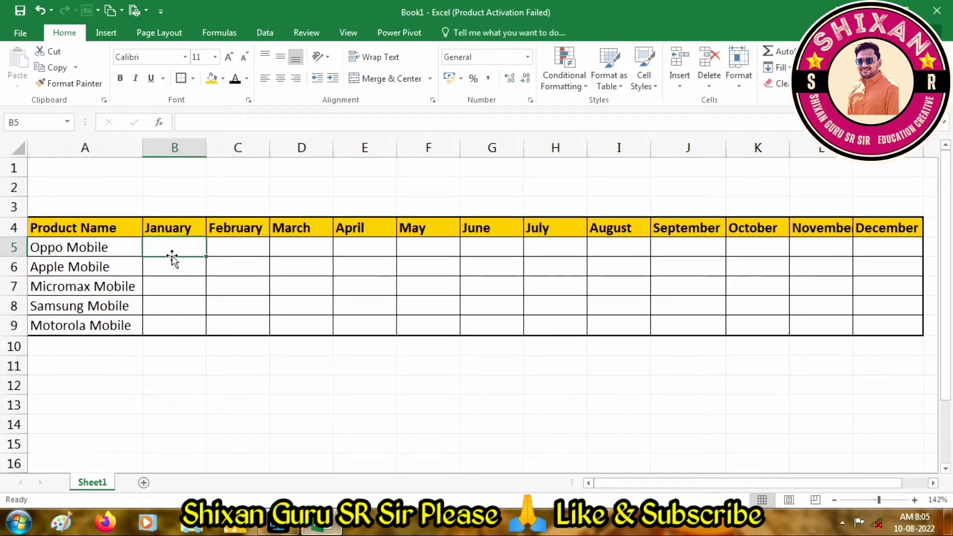
type("1560")
key("Tab")
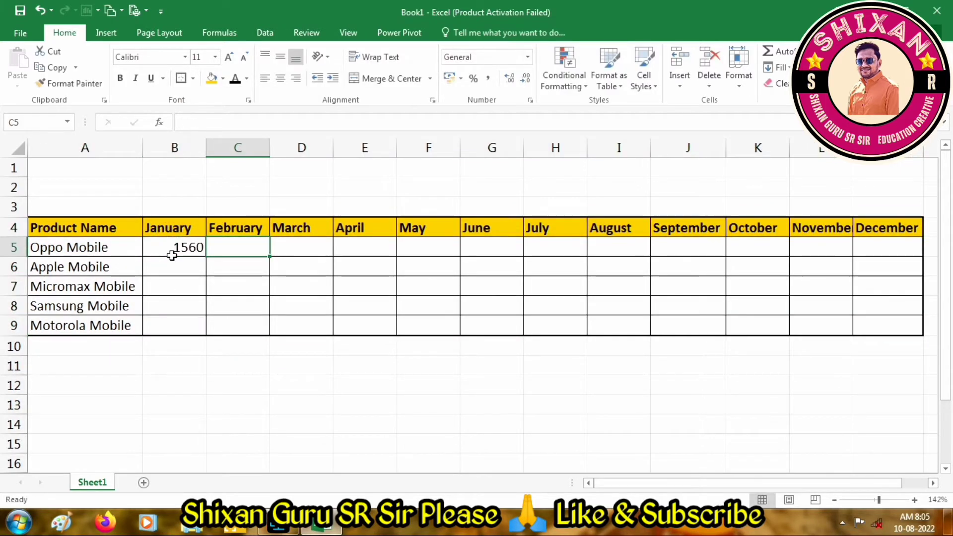
type("1460")
key("Tab")
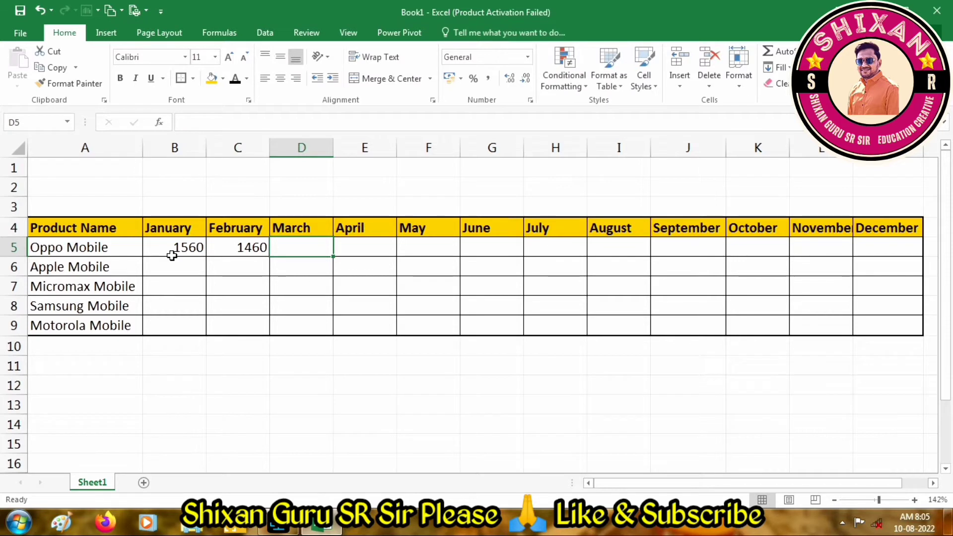
type("1860")
key("Tab")
type("18")
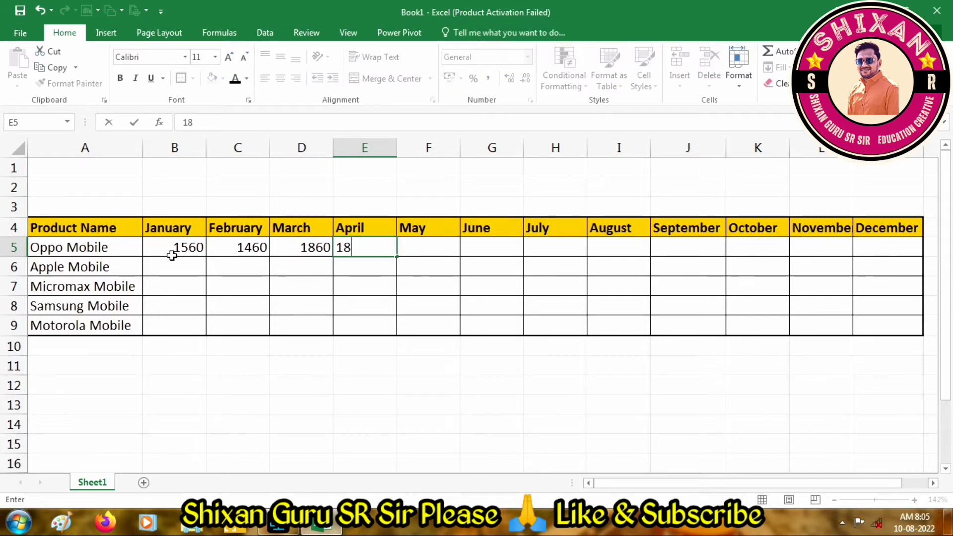
type("96")
key("Tab")
type("1")
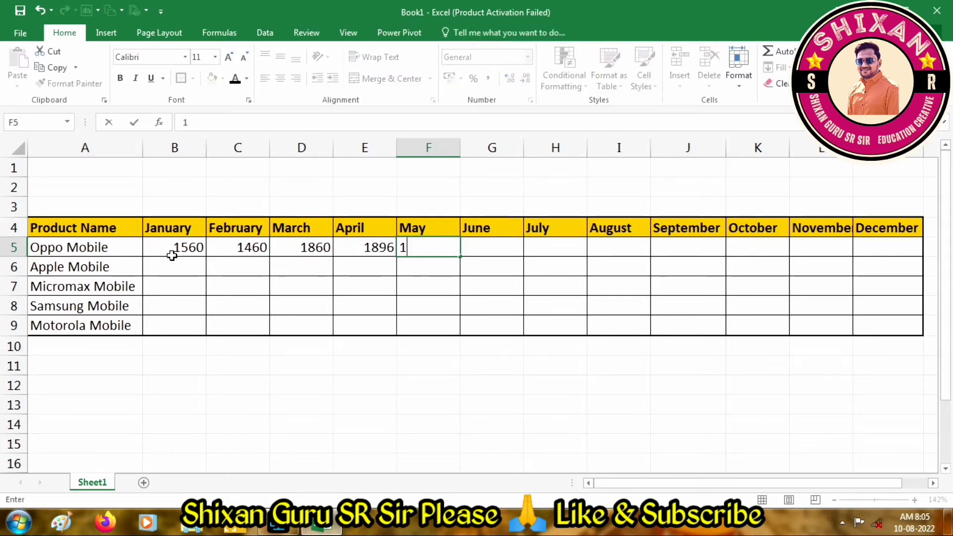
type("230")
key("Tab")
type("1568")
key("Tab")
type("49")
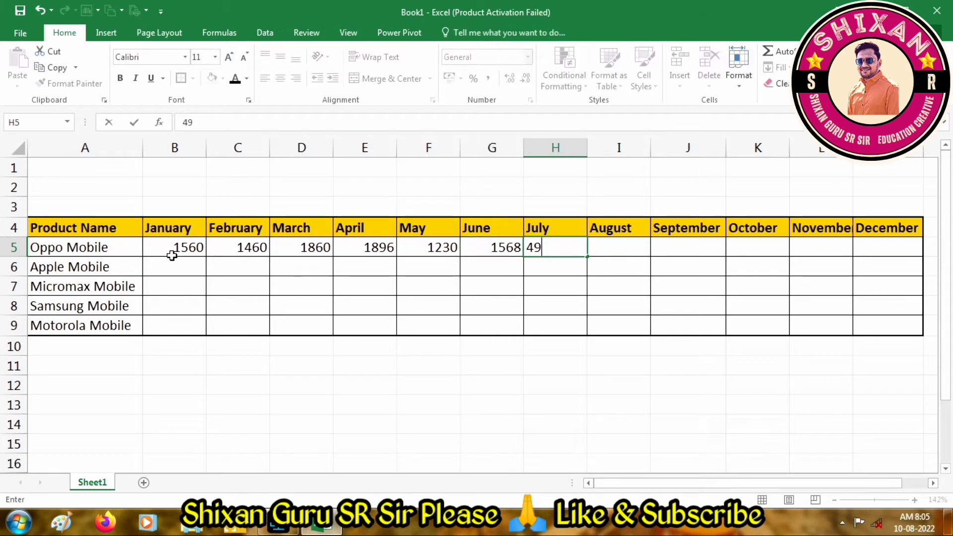
type("52")
key("Tab")
type("1520")
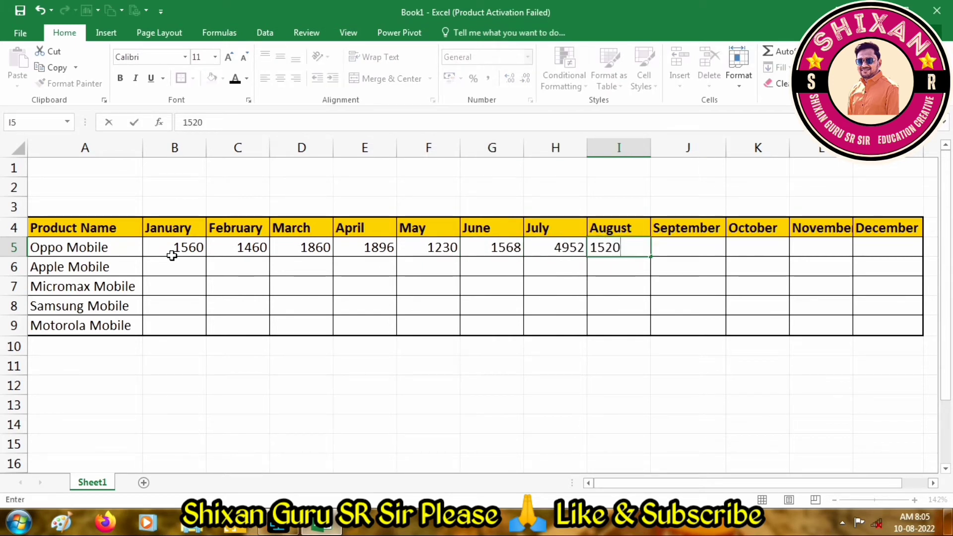
key("BackSpace")
key("Tab")
type("4")
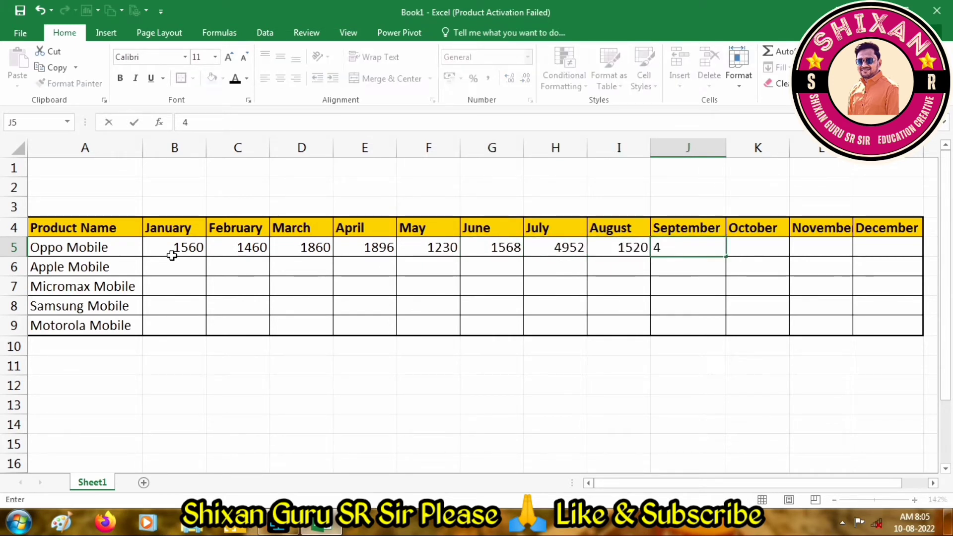
type("002")
key("Tab")
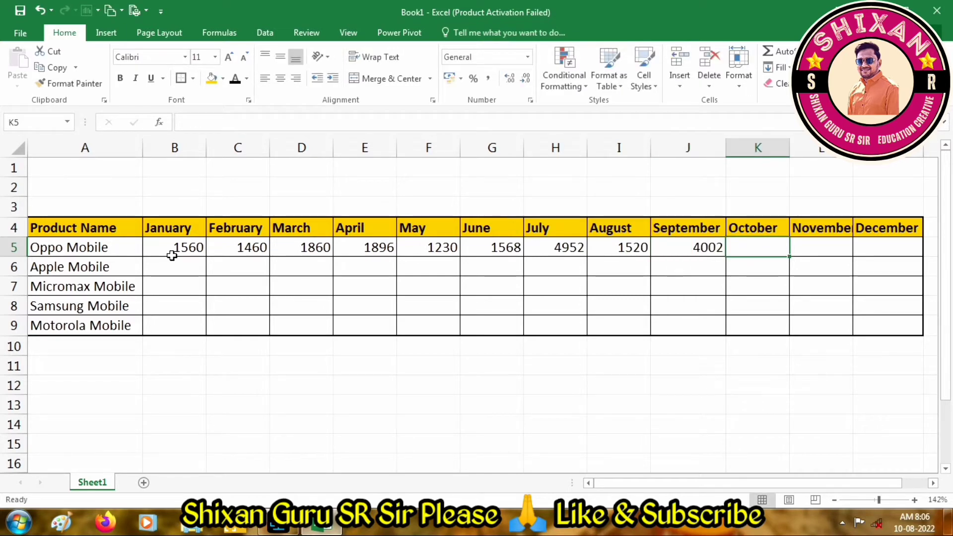
type("1650")
key("Tab")
type("4623")
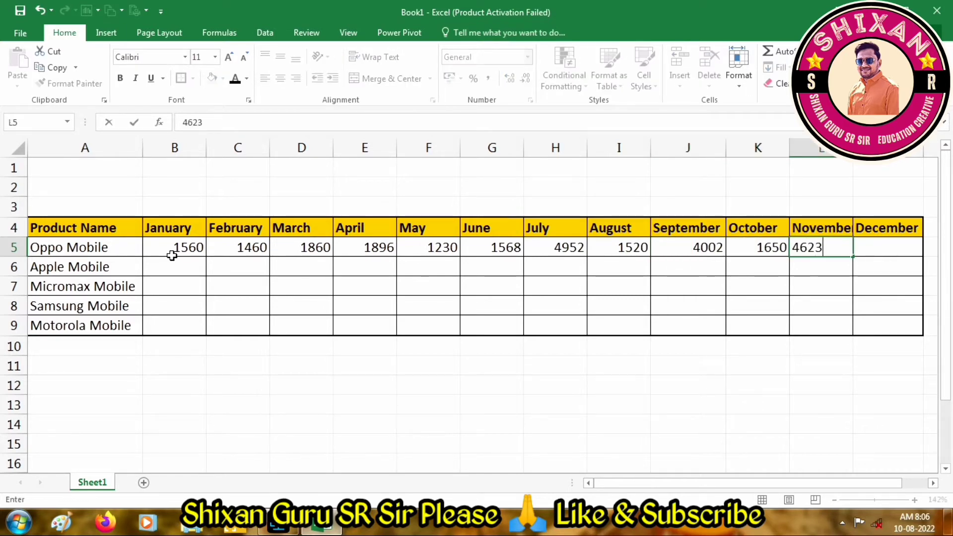
key("Tab")
type("152")
key("Tab")
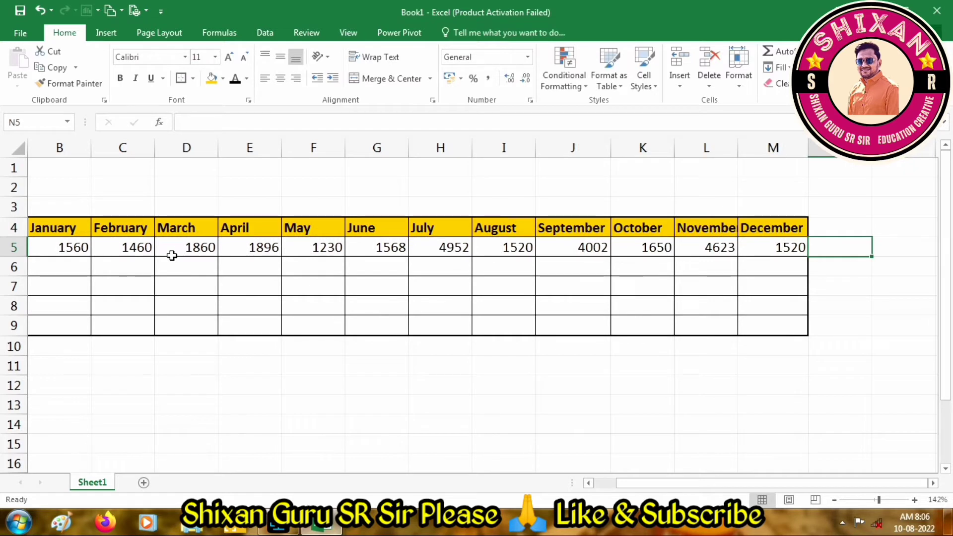
key("Return")
Step: Enter Apple Mobile's monthly sales in B6:M6, from 2350 in January to 4510 in December
left_click(173, 261)
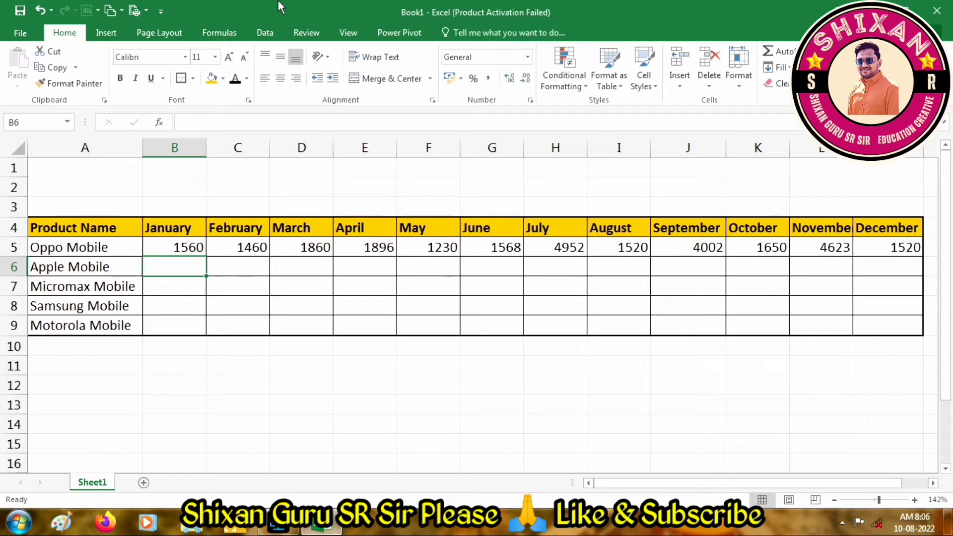
type("2350")
key("Tab")
type("6")
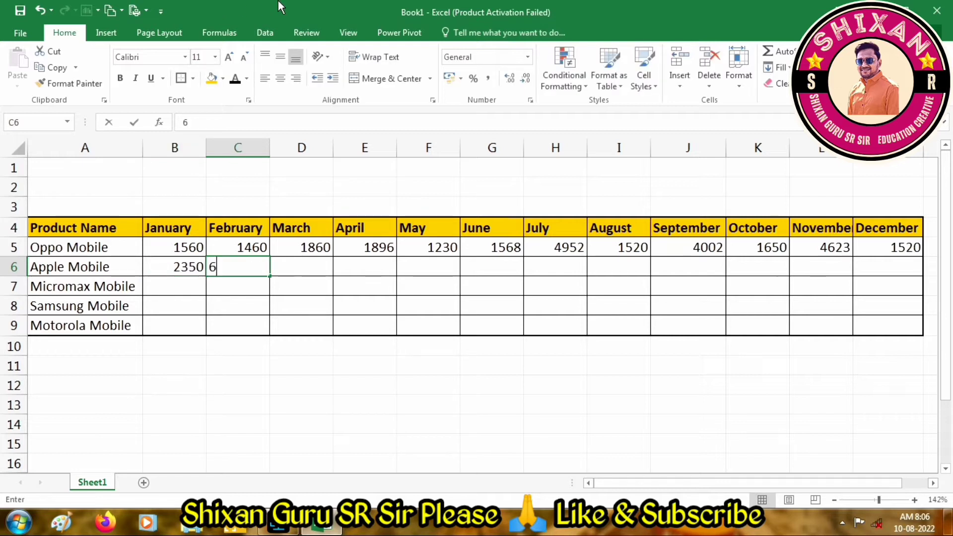
type("502")
key("Tab")
type("4560")
key("Tab")
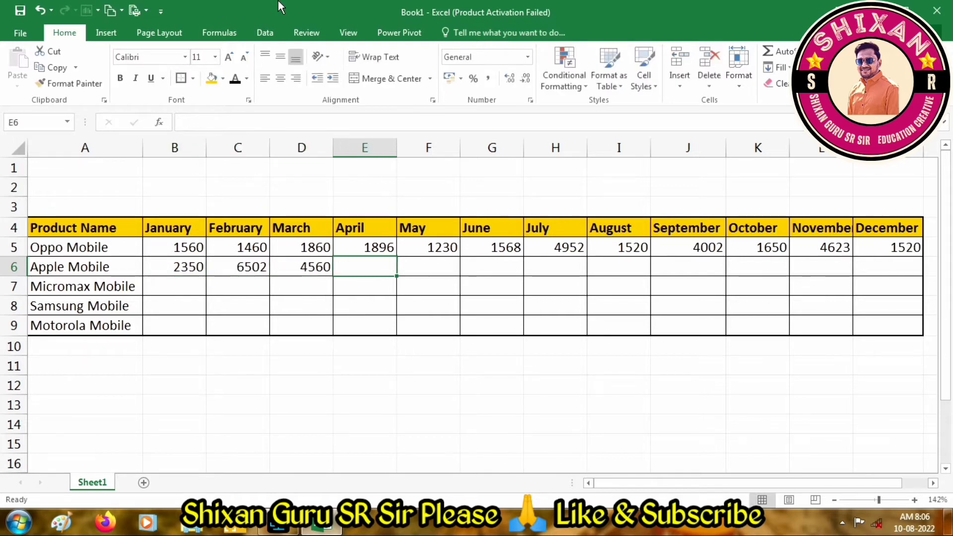
type("3540")
key("Tab")
type("465")
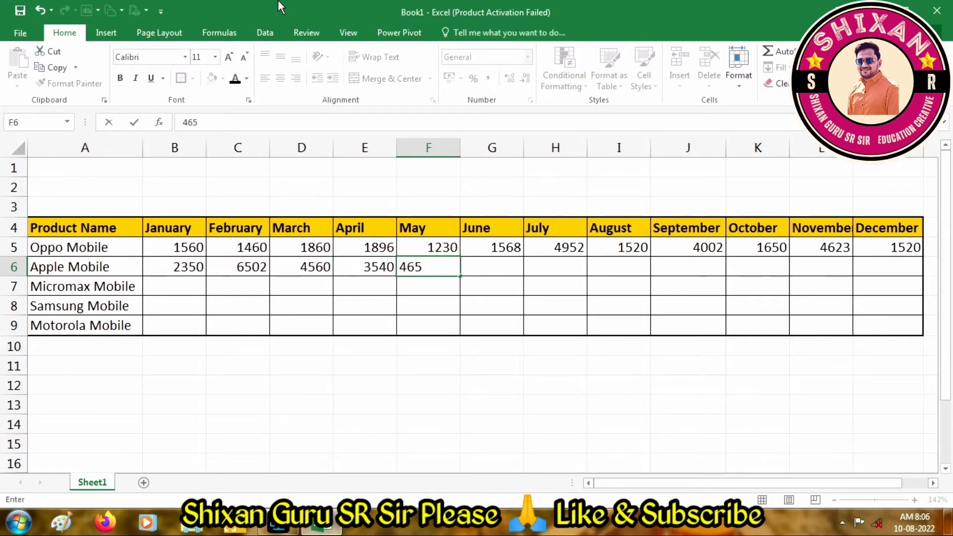
type("0")
key("Tab")
type("2650")
key("Tab")
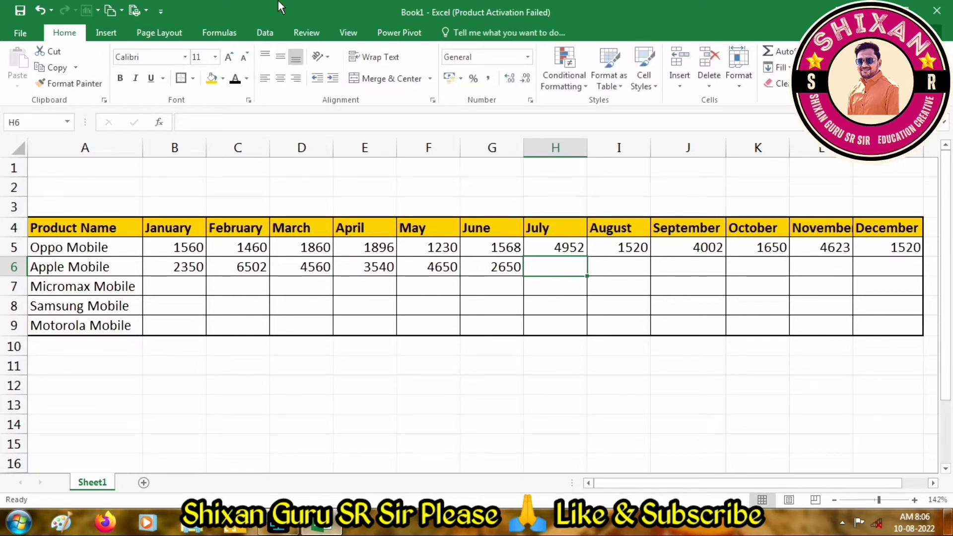
type("128")
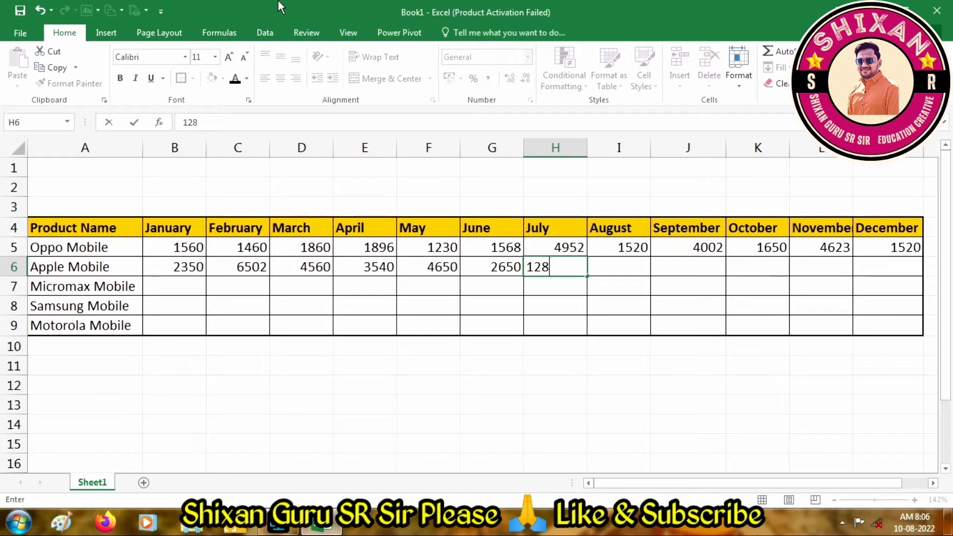
type("0")
key("Tab")
type("1650")
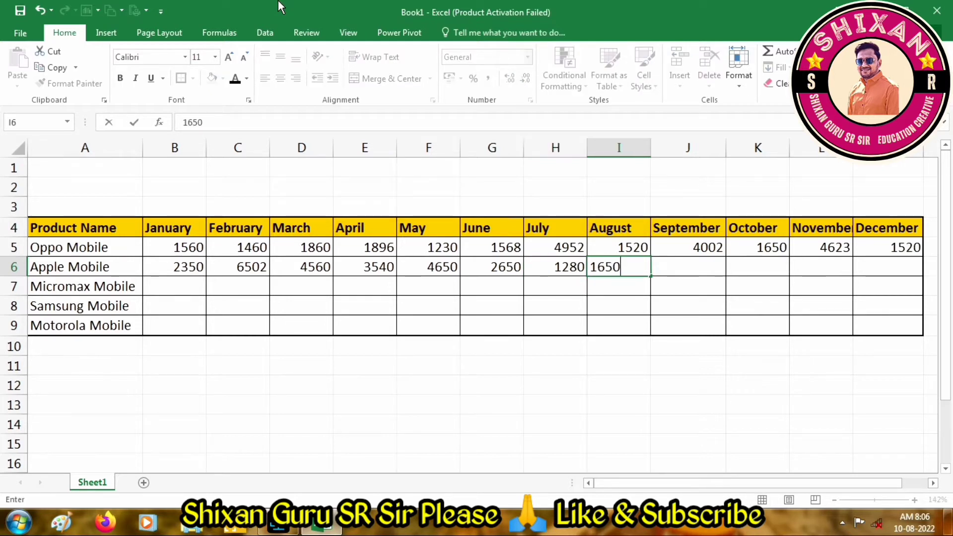
key("Tab")
type("1460")
key("Tab")
type("3")
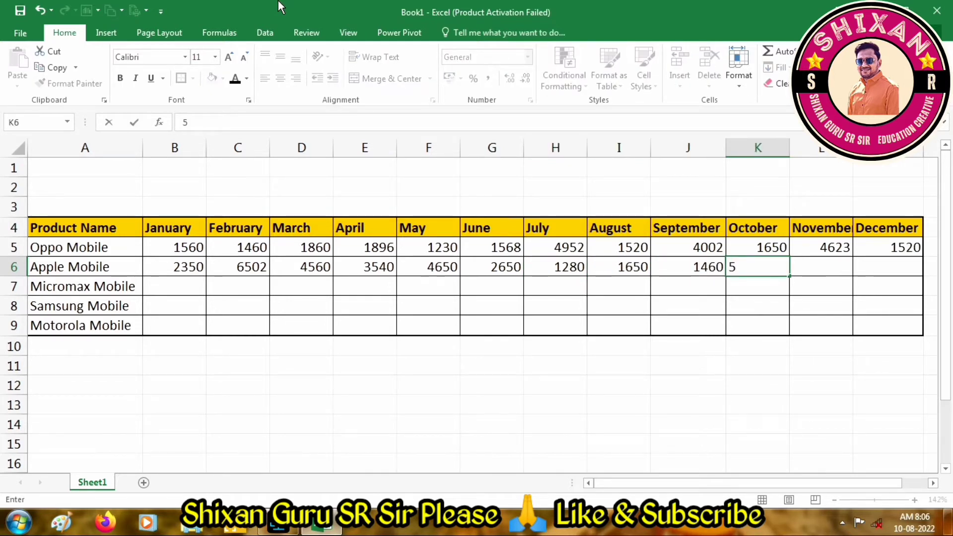
key("BackSpace")
type("3620")
key("Tab")
type("3")
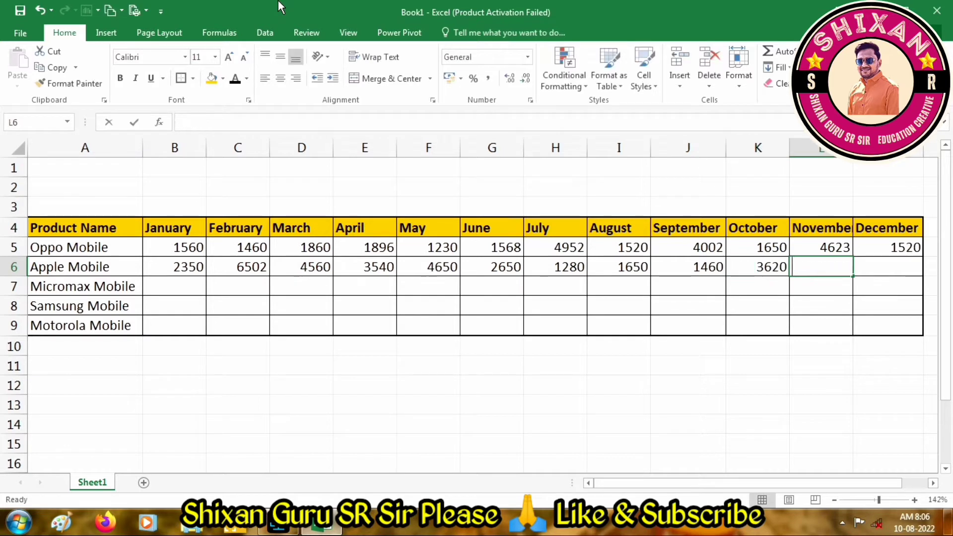
type("560")
key("Tab")
type("45")
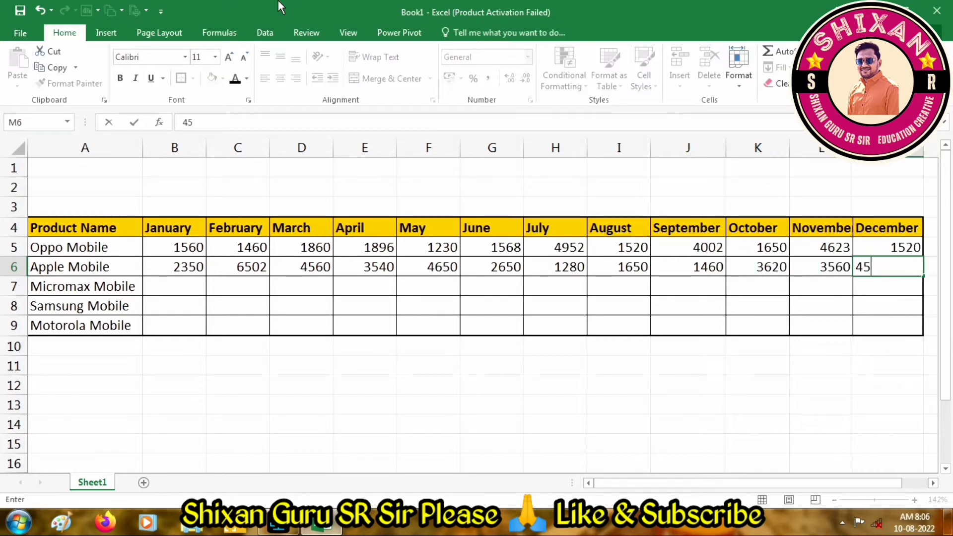
type("10")
key("ctrl+Return")
key("Return")
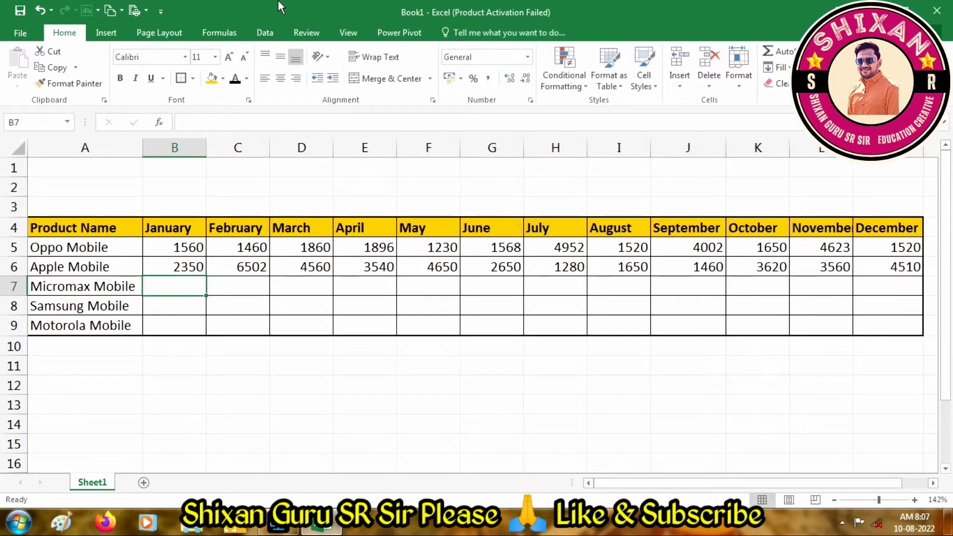
Step: Enter Micromax Mobile's monthly sales in B7:M7, from 3560 in January to 3650 in December
type("3560")
key("Tab")
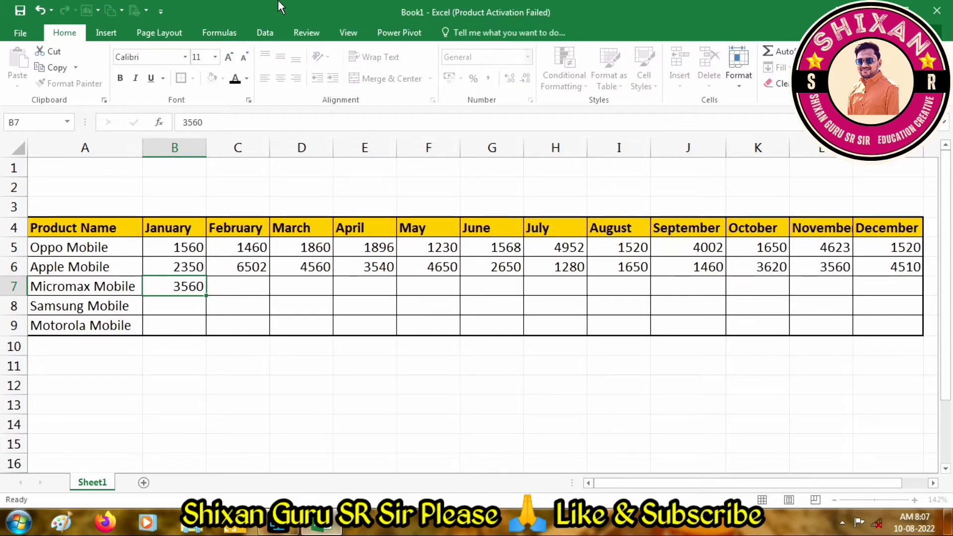
type("4230")
key("Tab")
type("1560")
key("Tab")
type("4")
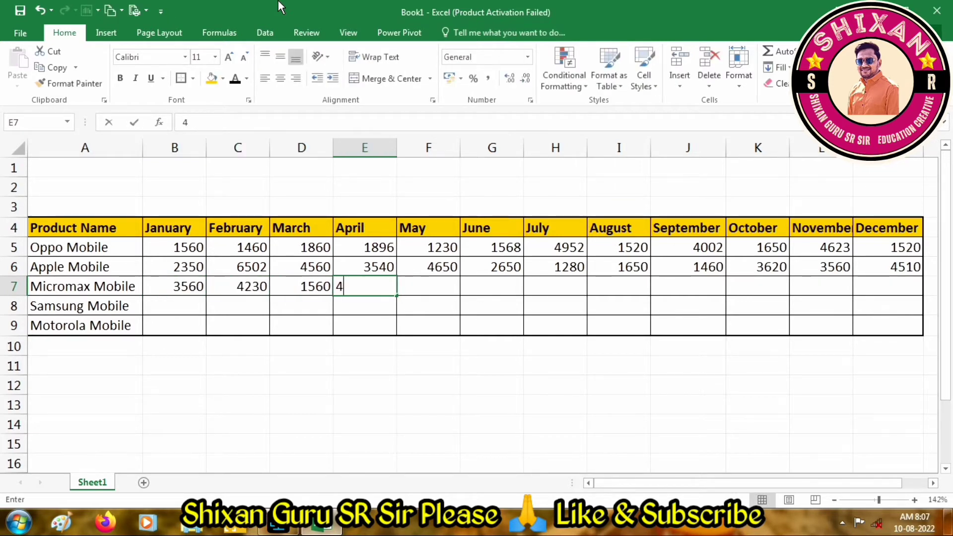
type("510")
key("Tab")
type("1350")
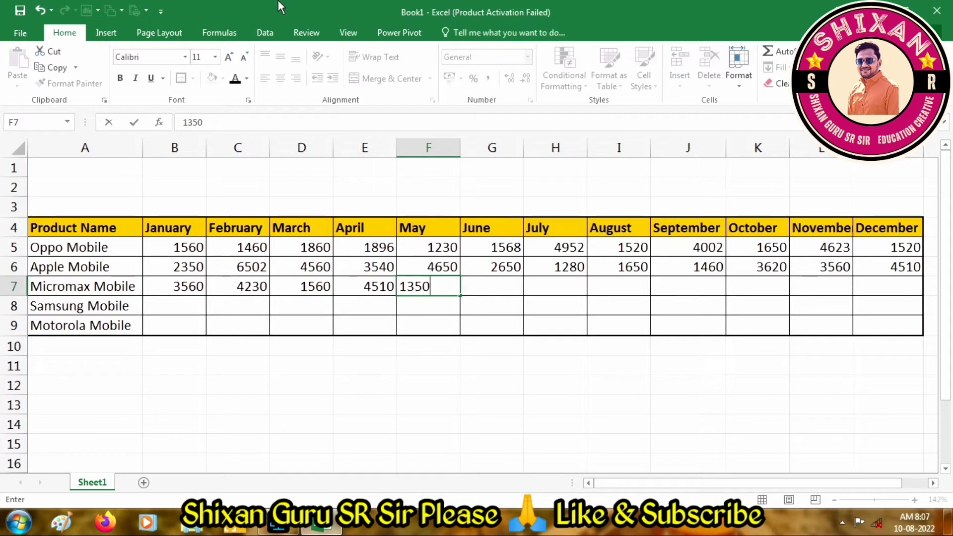
key("Tab")
type("165")
key("Tab")
type("17")
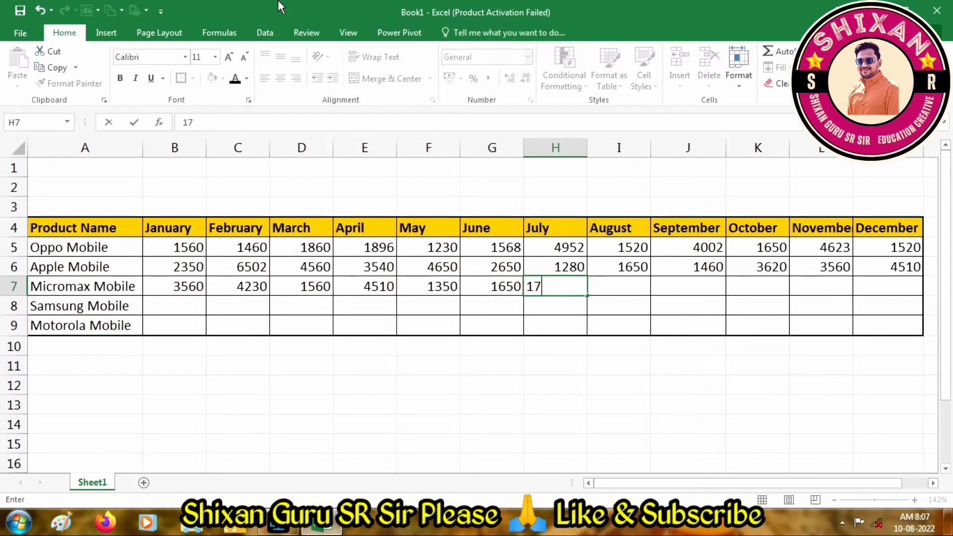
type("62")
key("Tab")
type("1890")
key("Tab")
type("189")
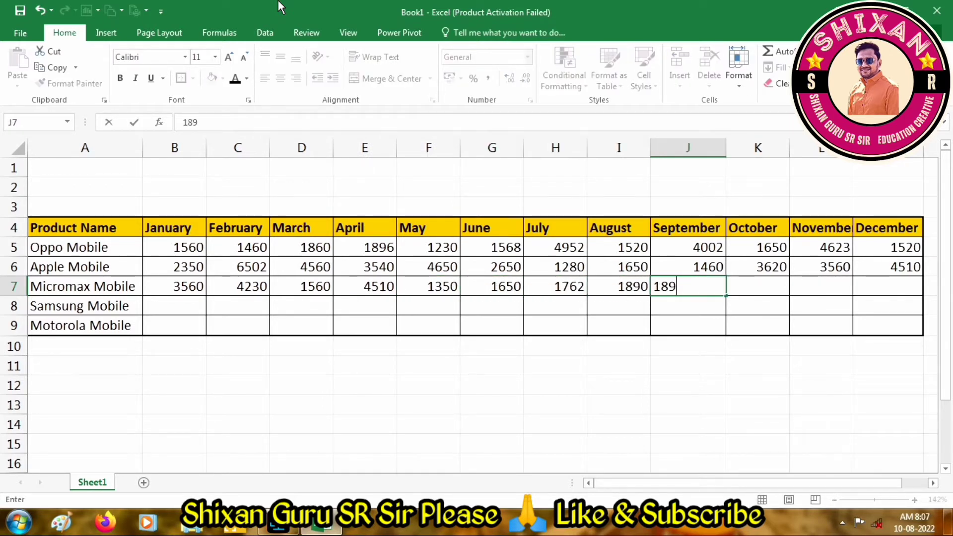
type("5")
key("Tab")
type("1956")
key("Tab")
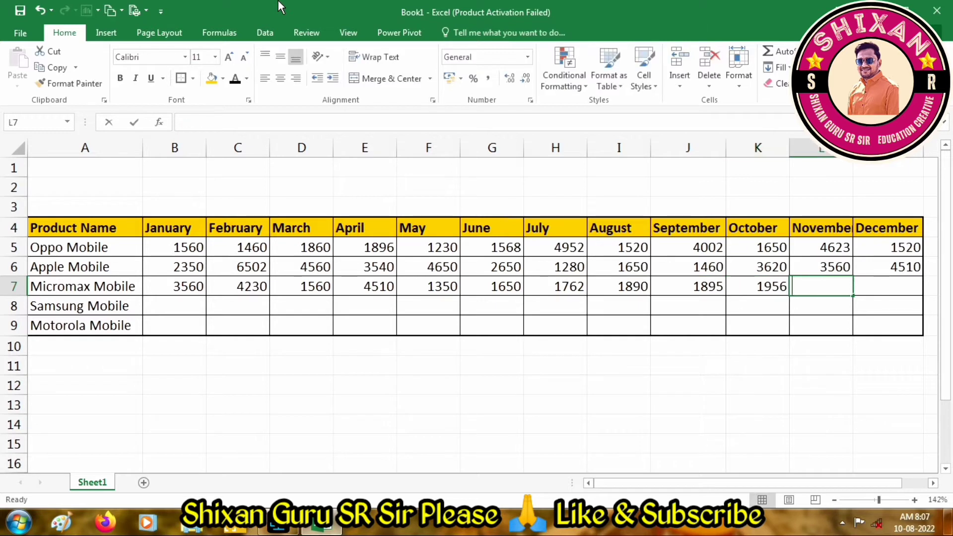
type("2560")
key("Tab")
type("458")
key("BackSpace")
key("BackSpace")
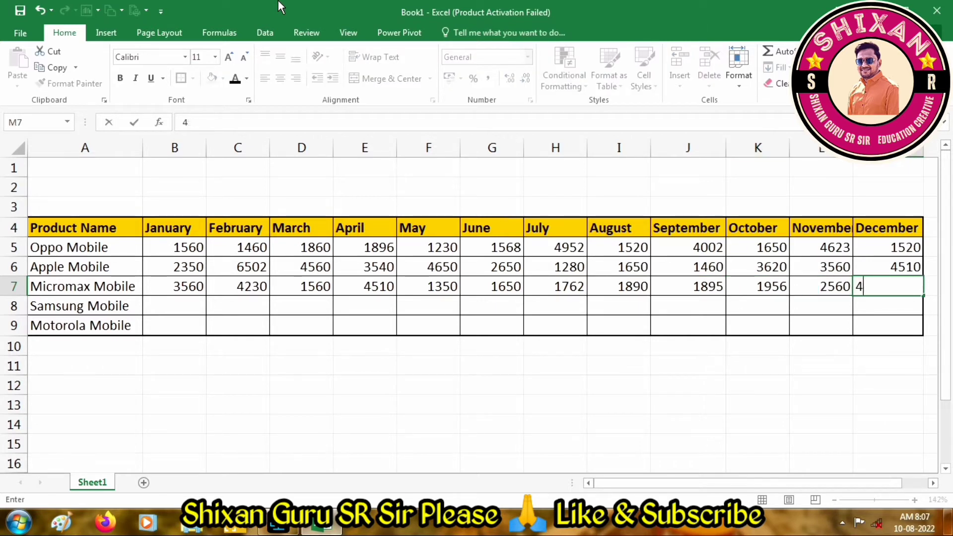
key("BackSpace")
type("3650")
key("Return")
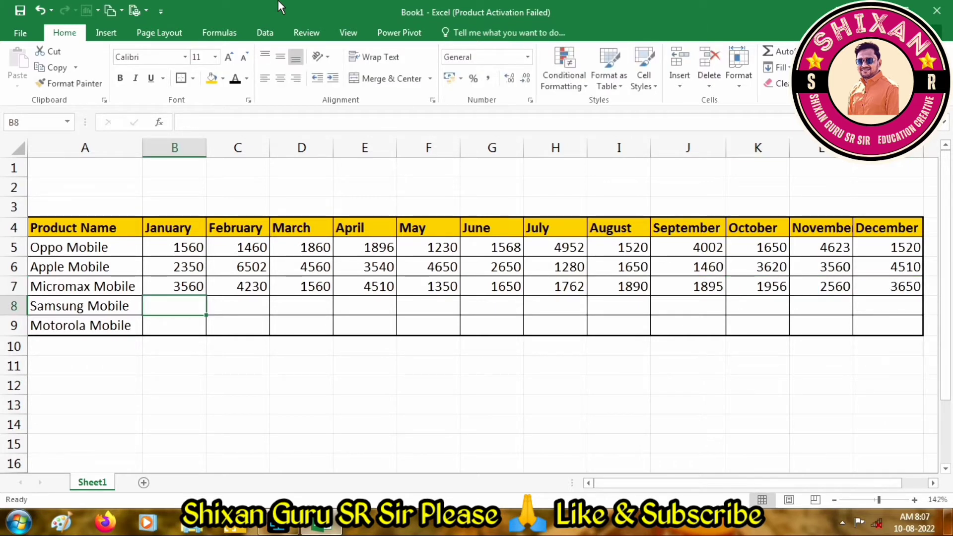
Step: Fill the January series down to Motorola Mobile and change its value to 3490
left_click_drag(182, 247, 206, 329)
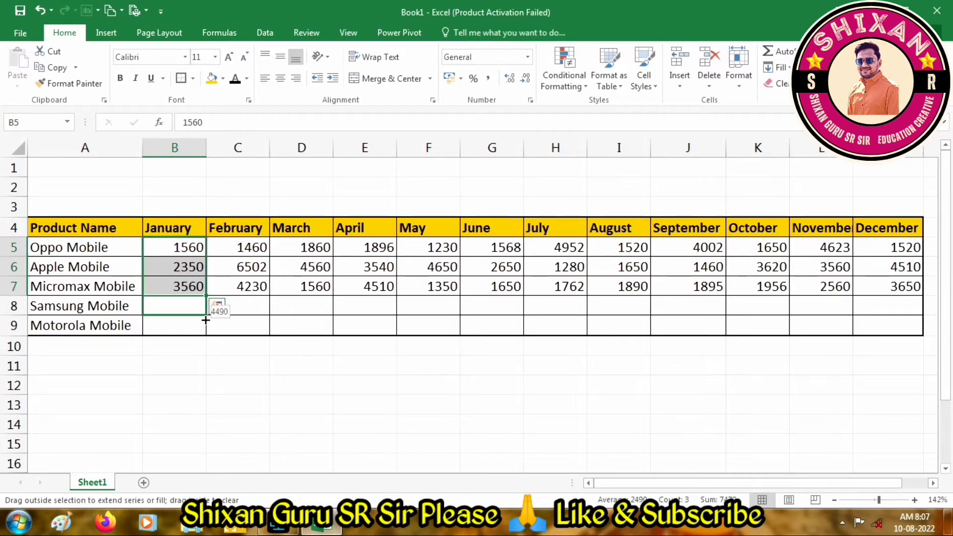
double_click(184, 328)
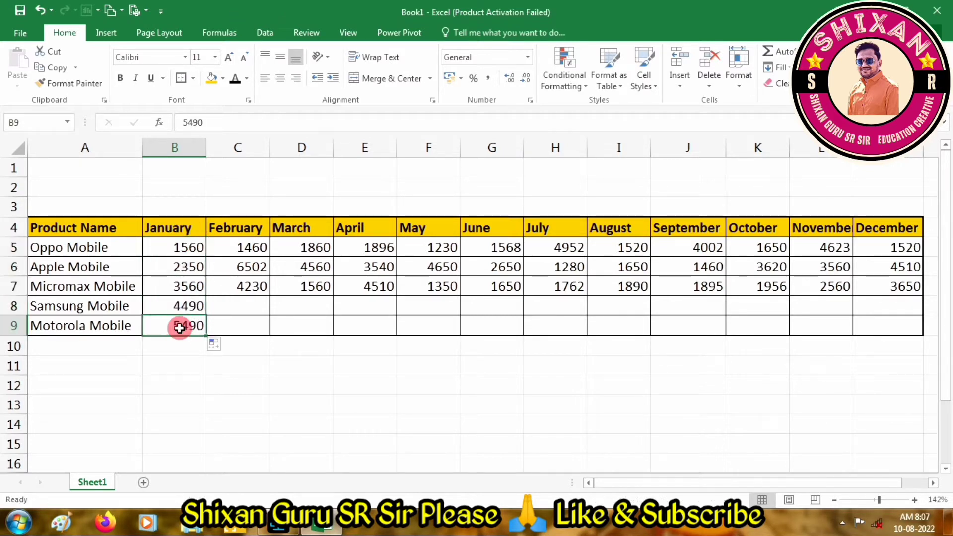
key("BackSpace")
type("3")
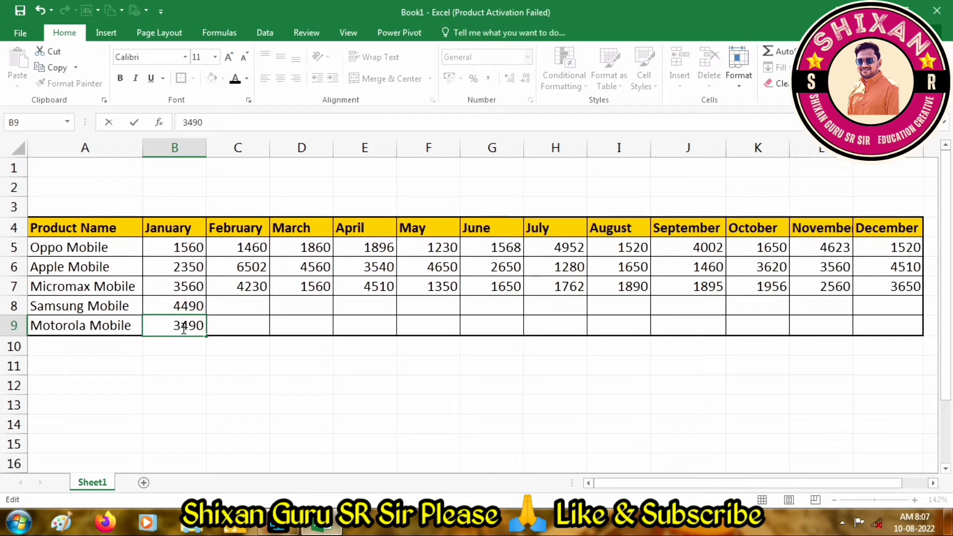
left_click(188, 303)
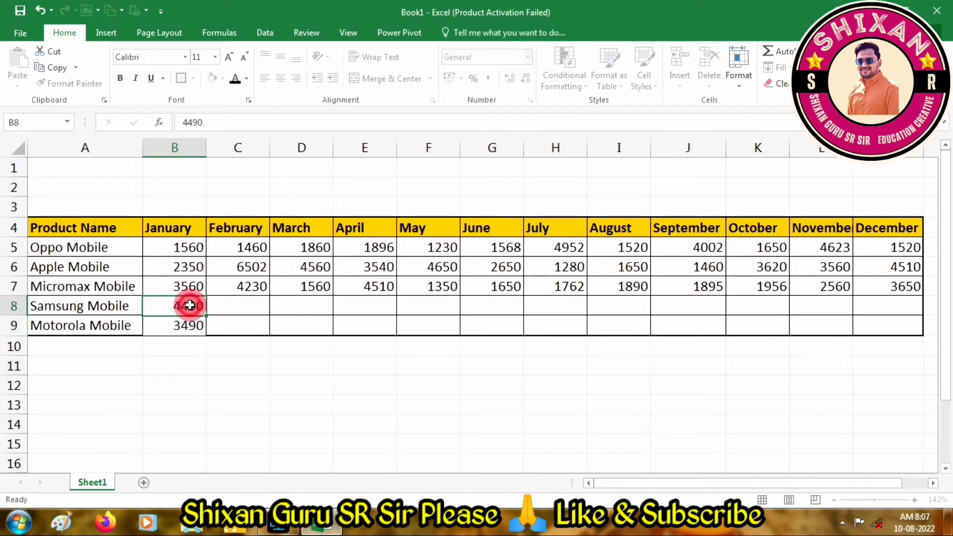
Step: Copy 1560 and 2350 into the February–December cells of the Samsung and Motorola rows
left_click_drag(192, 247, 193, 263)
key("ctrl+c")
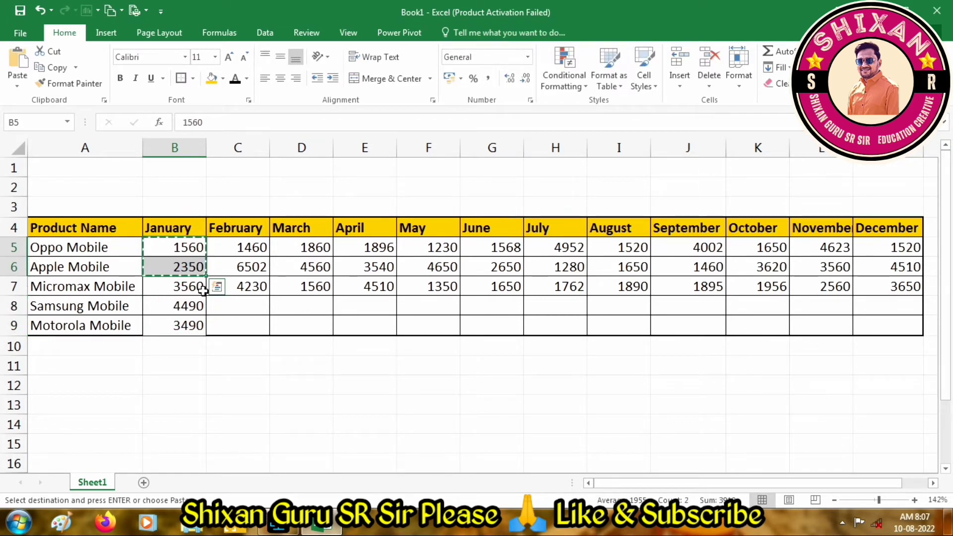
left_click_drag(233, 305, 881, 320)
key("ctrl+v")
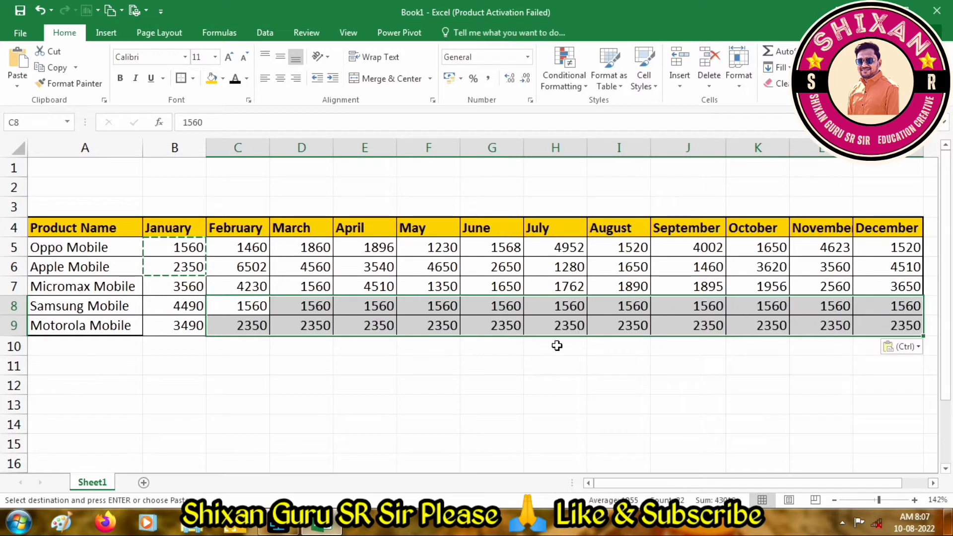
key("Escape")
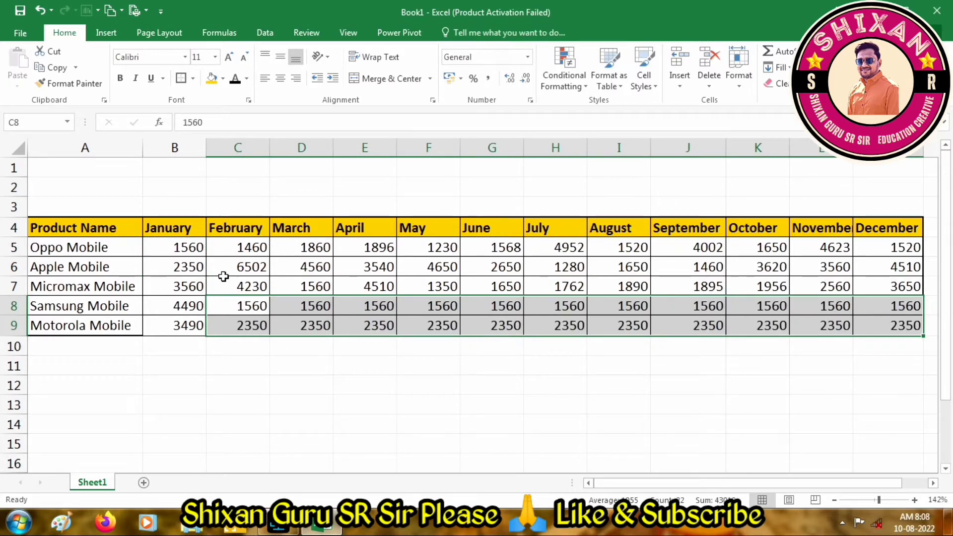
left_click(174, 251)
left_click(108, 228)
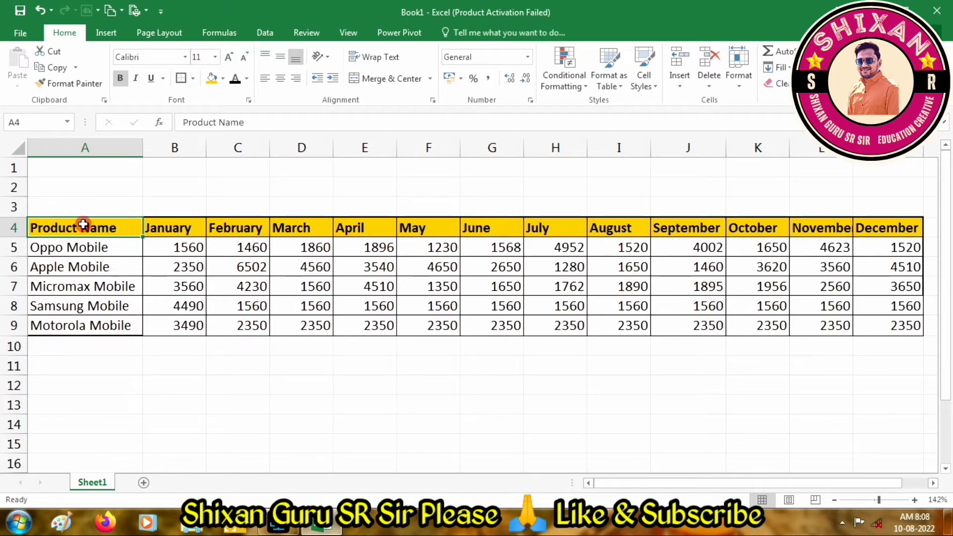
Step: Insert a 3-D Clustered Column chart from the A4:M9 sales table
left_click_drag(83, 225, 904, 325)
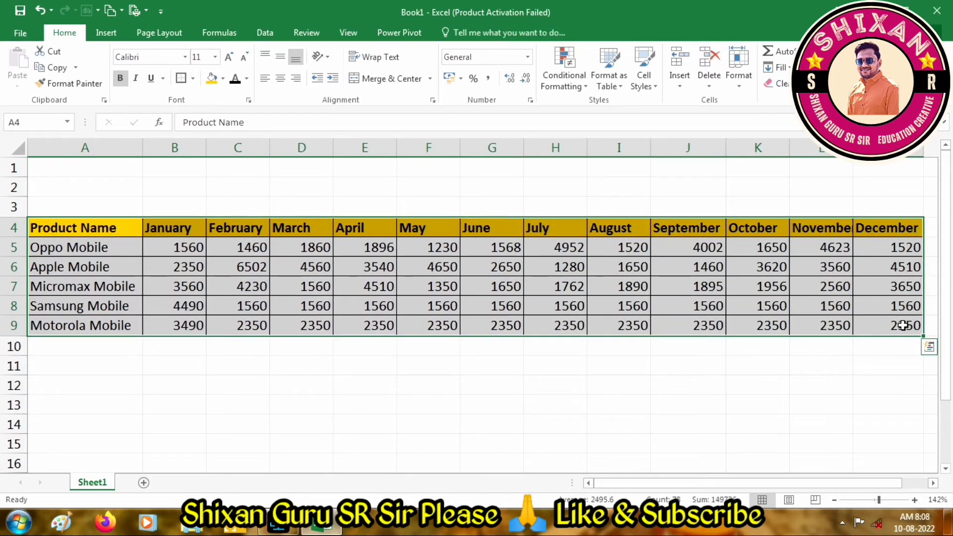
left_click(108, 32)
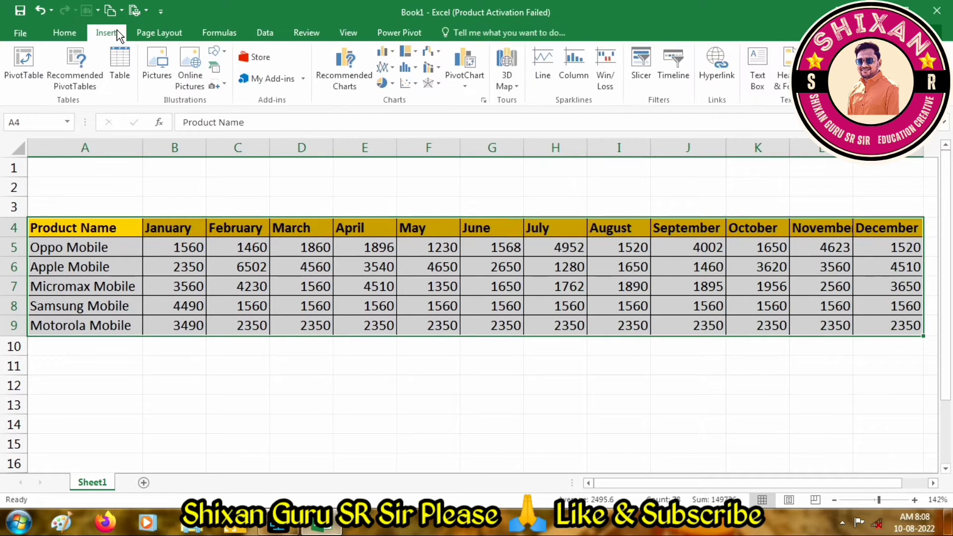
left_click(394, 51)
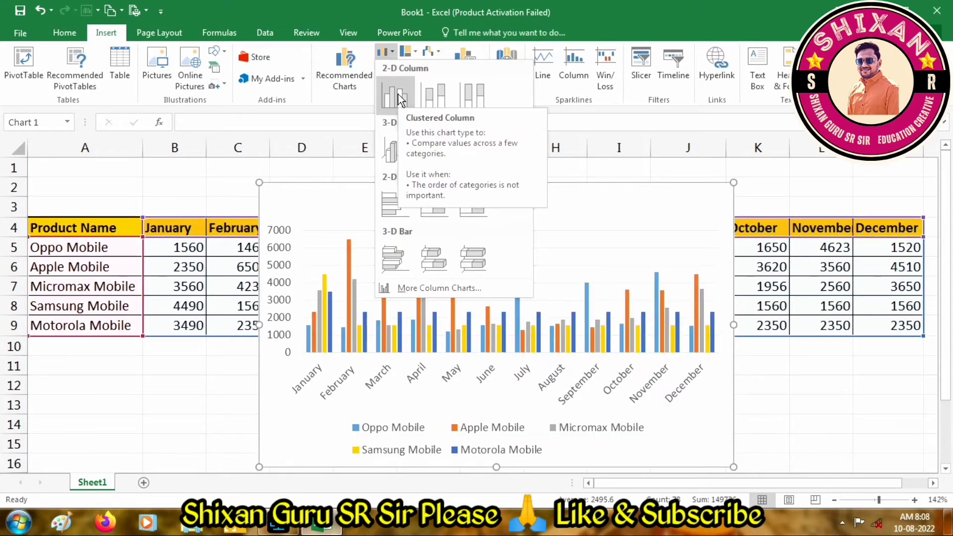
left_click(398, 154)
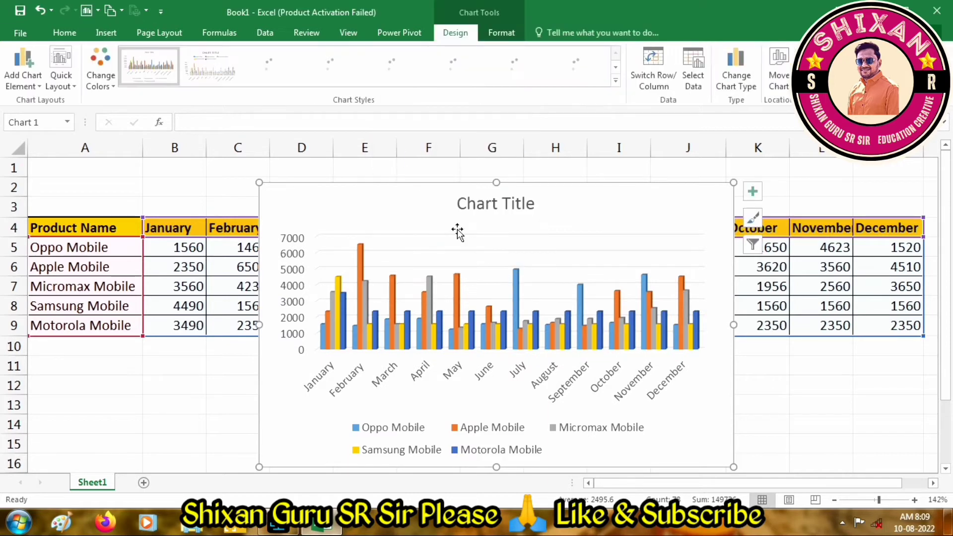
Step: Zoom the sheet out to 112% and move the chart just below the table
scroll(797, 292, "down", 2)
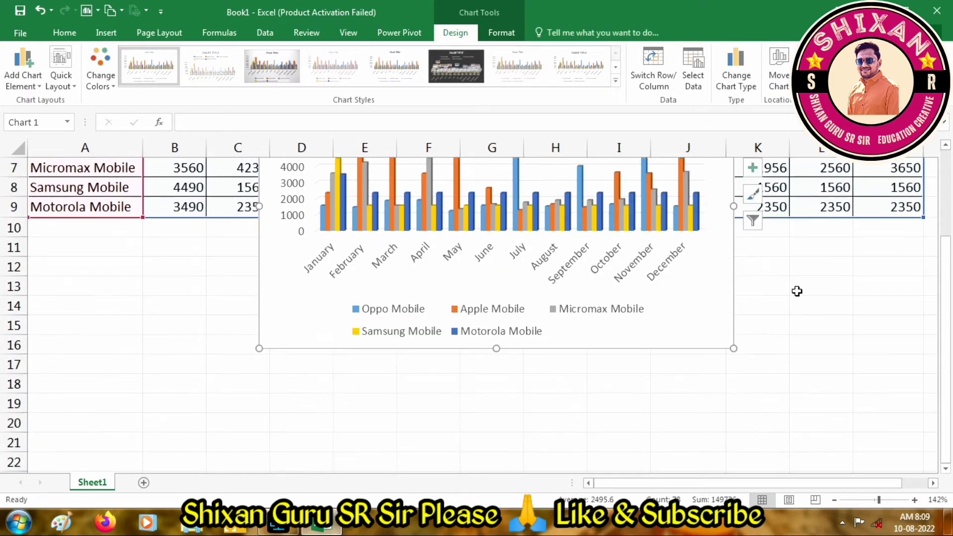
scroll(575, 270, "up", 2)
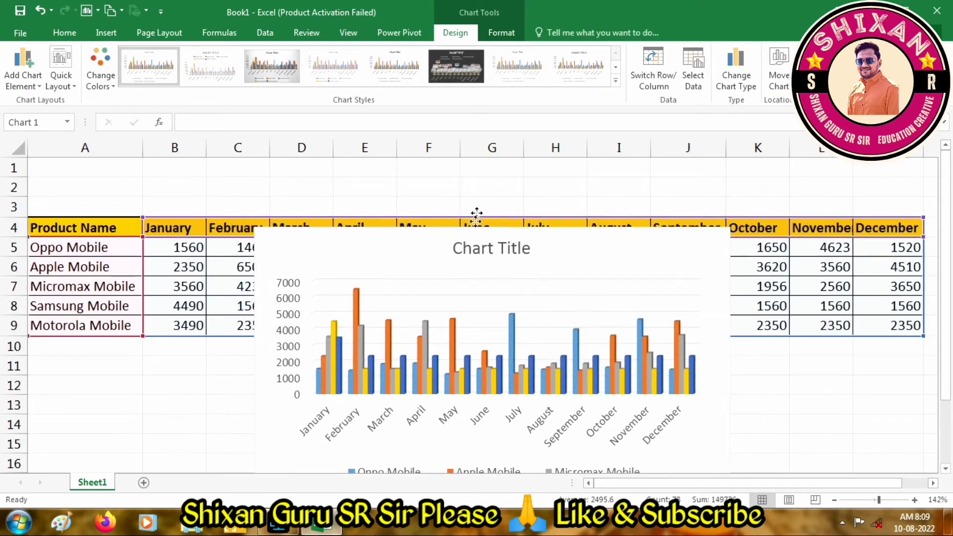
left_click_drag(480, 188, 469, 341)
scroll(774, 295, "down", 2)
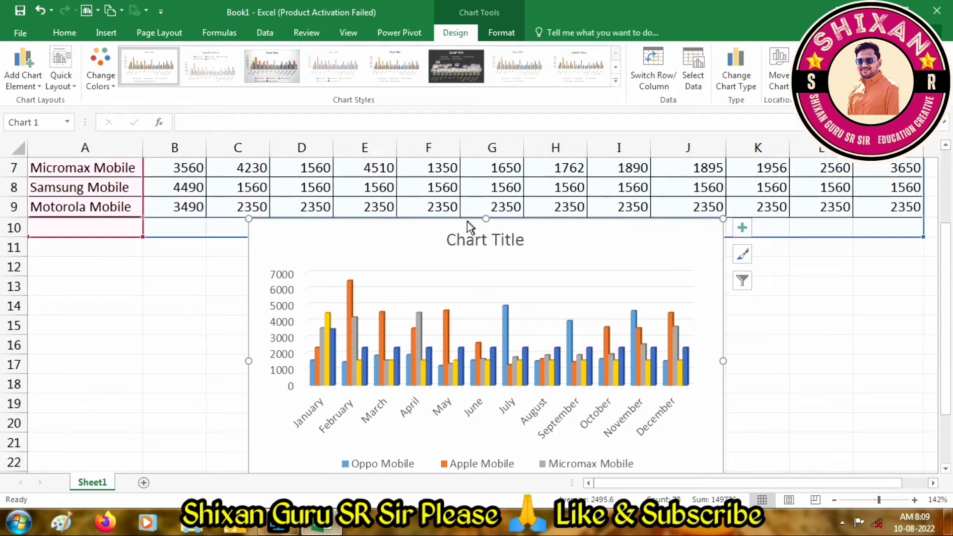
mouse_move(475, 218)
left_mouse_down()
mouse_move(467, 250)
mouse_move(480, 217)
left_mouse_up()
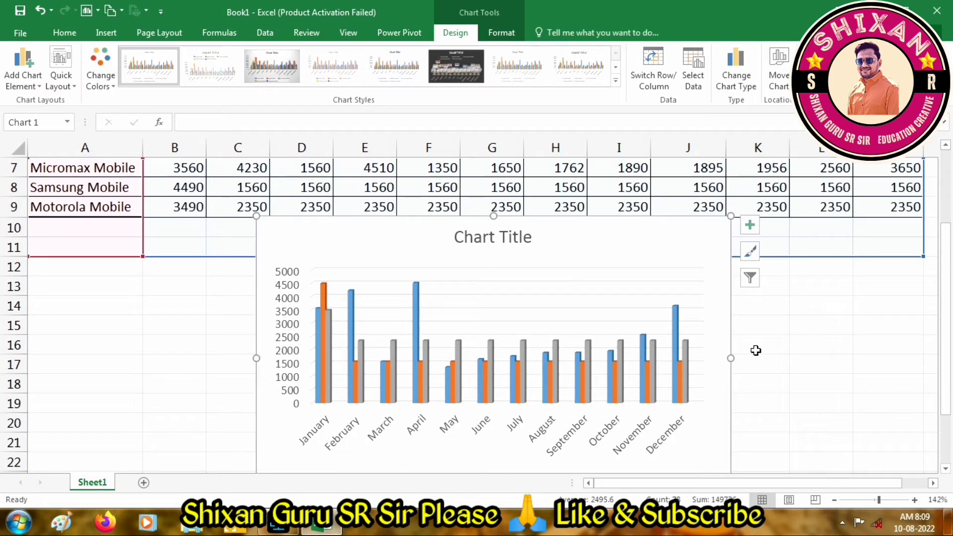
scroll(486, 219, "down", 1)
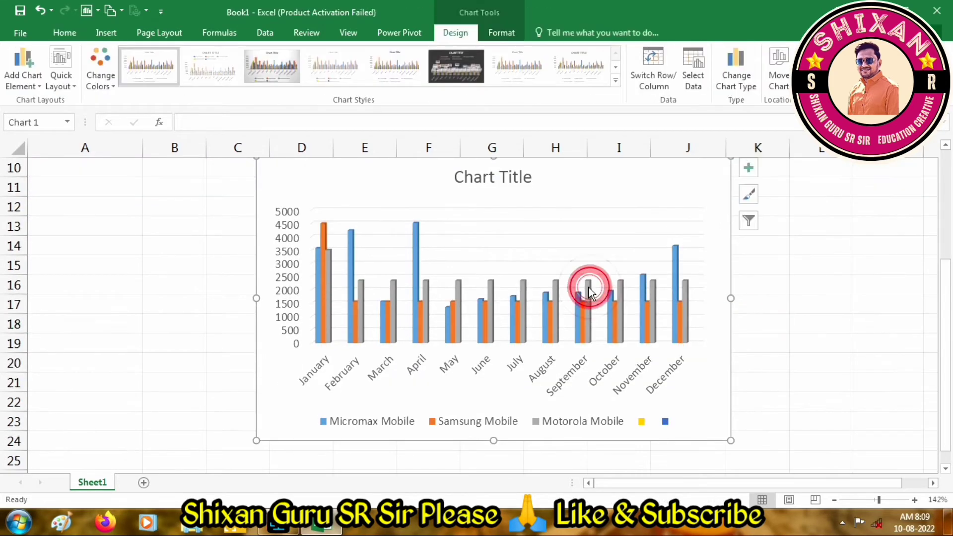
scroll(840, 322, "up", 3)
scroll(841, 322, "down", 2)
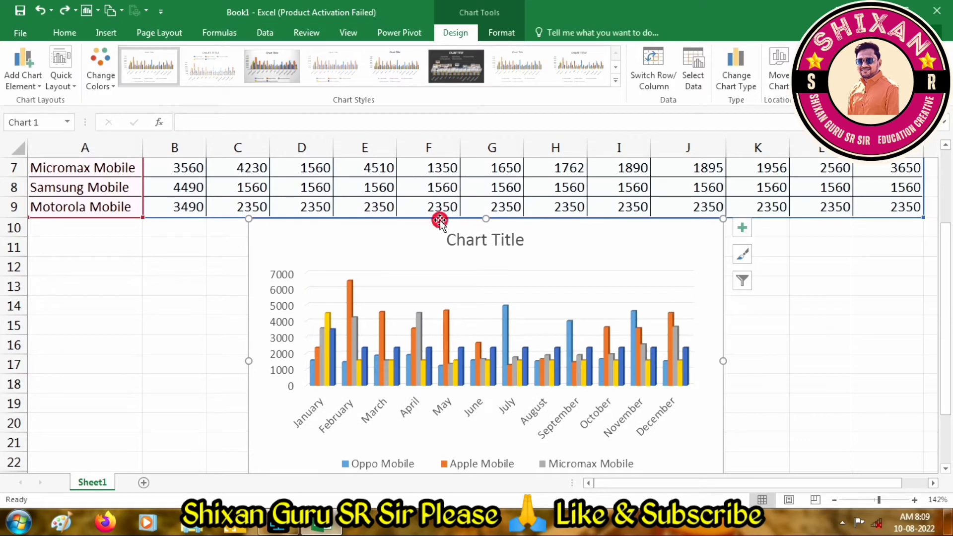
left_click_drag(440, 222, 441, 163)
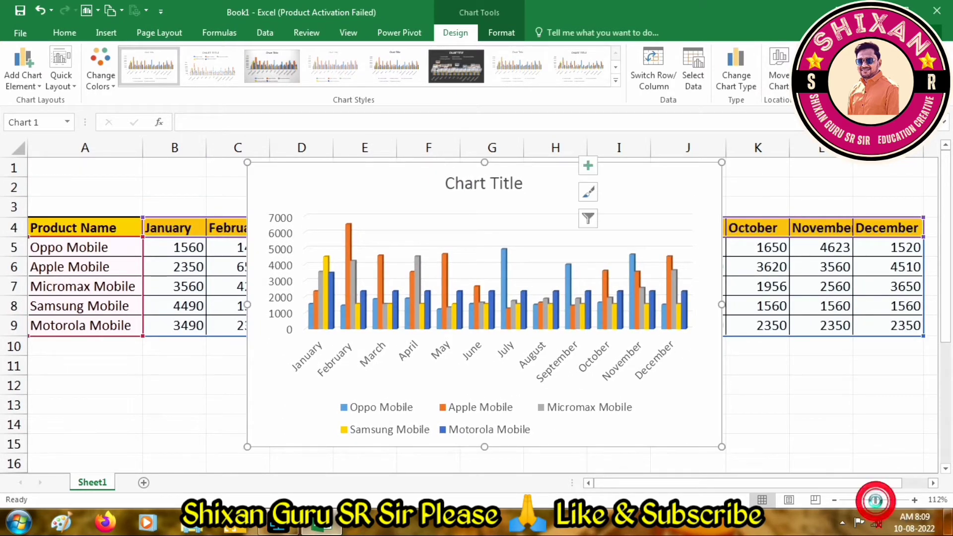
left_click_drag(880, 504, 876, 503)
mouse_move(357, 160)
left_mouse_down()
mouse_move(312, 260)
mouse_move(316, 285)
left_mouse_up()
scroll(581, 302, "down", 2)
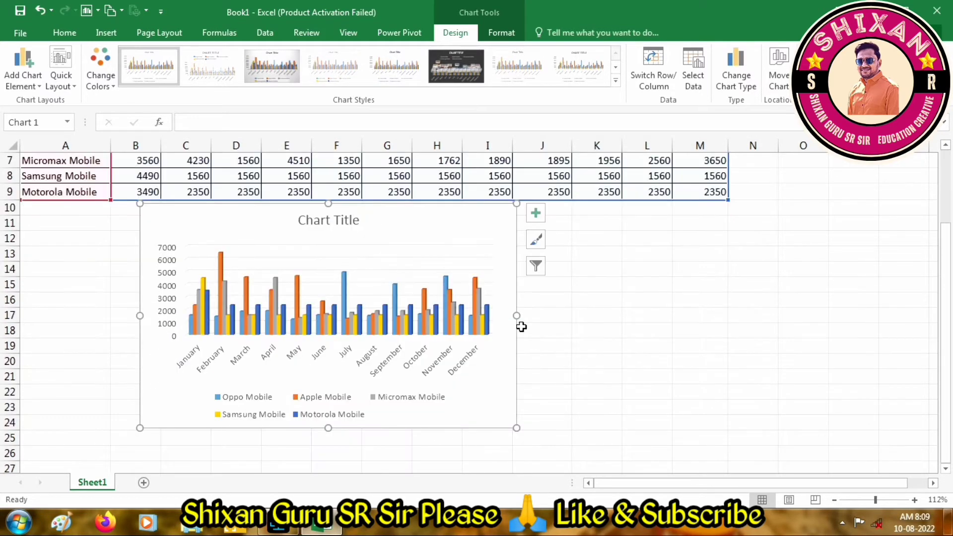
Step: Stretch the chart wider to column A and taller down to row 29
left_click_drag(517, 316, 719, 326)
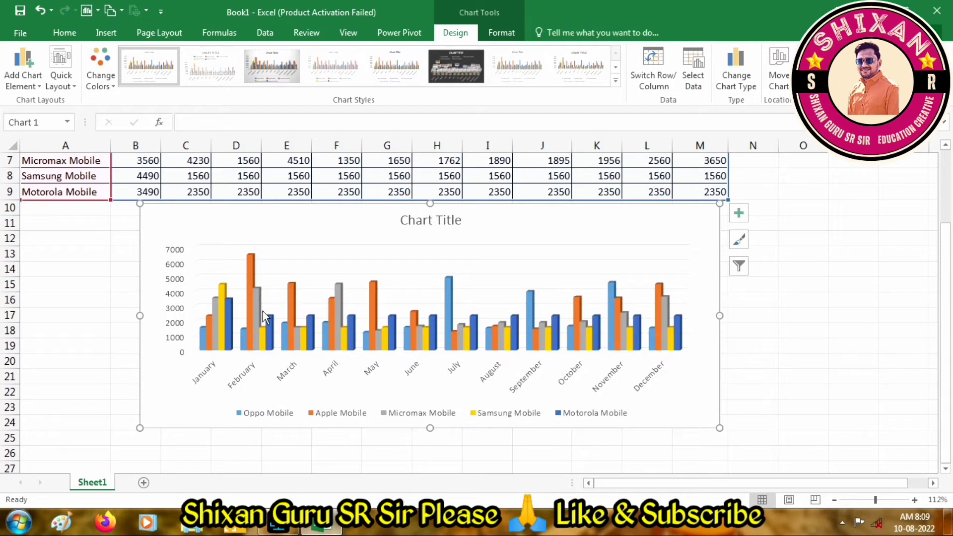
left_click_drag(140, 315, 22, 318)
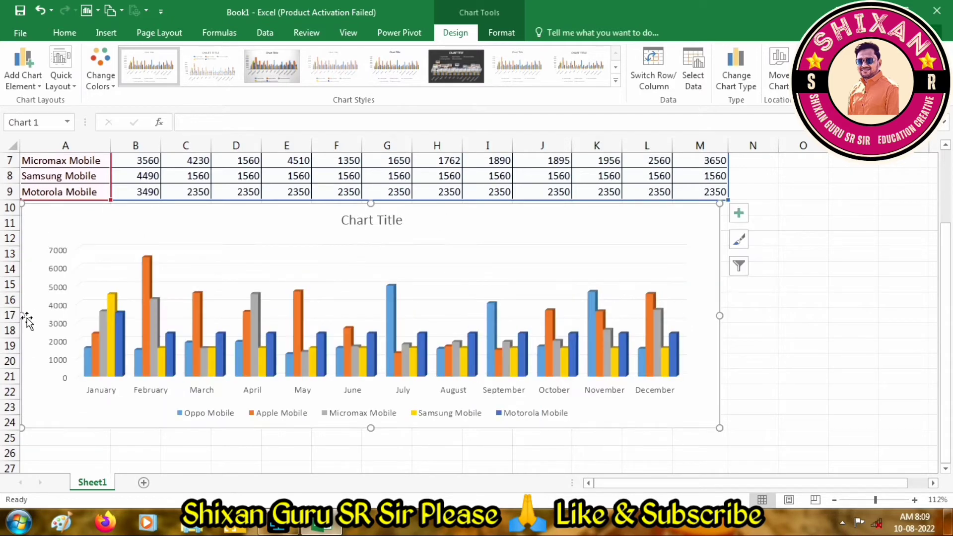
left_click_drag(369, 435, 384, 418)
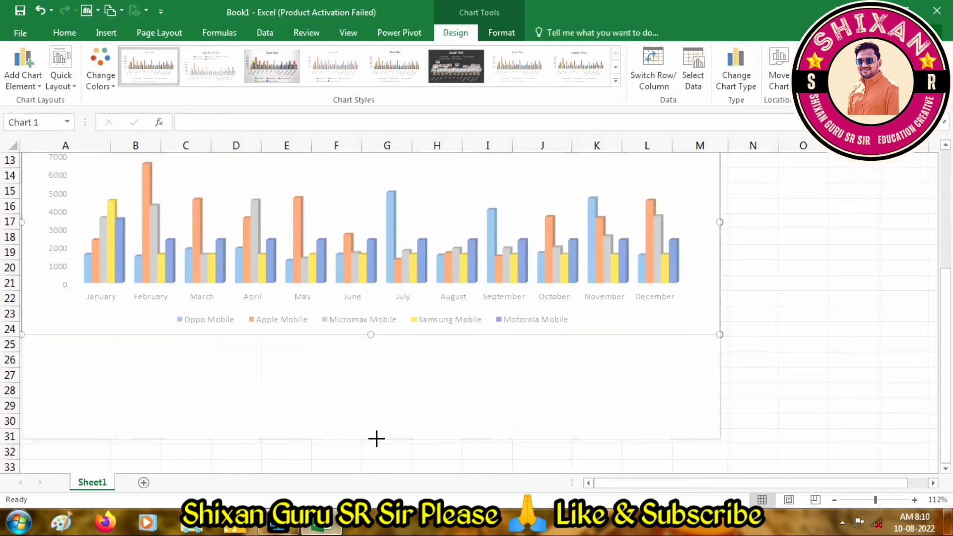
left_click_drag(384, 418, 398, 397)
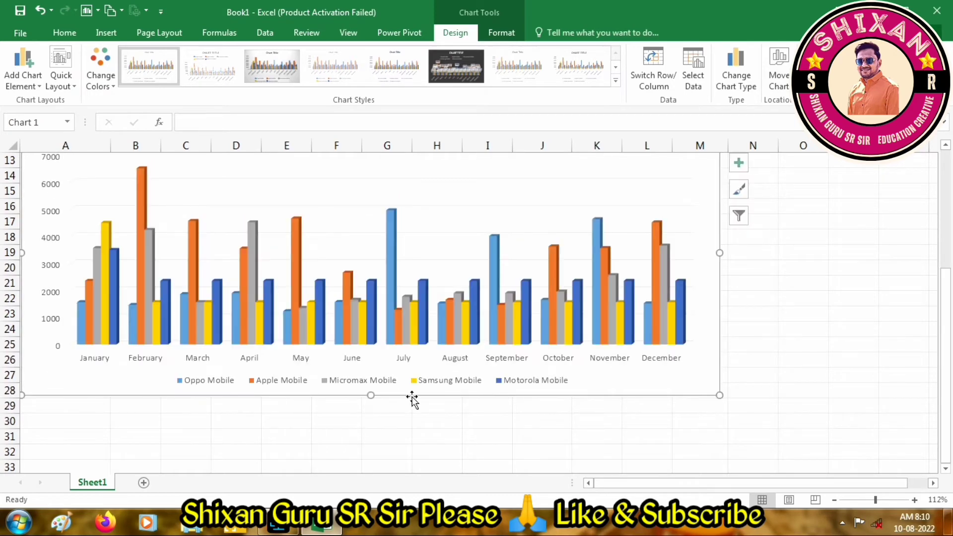
scroll(481, 421, "up", 2)
scroll(481, 421, "down", 1)
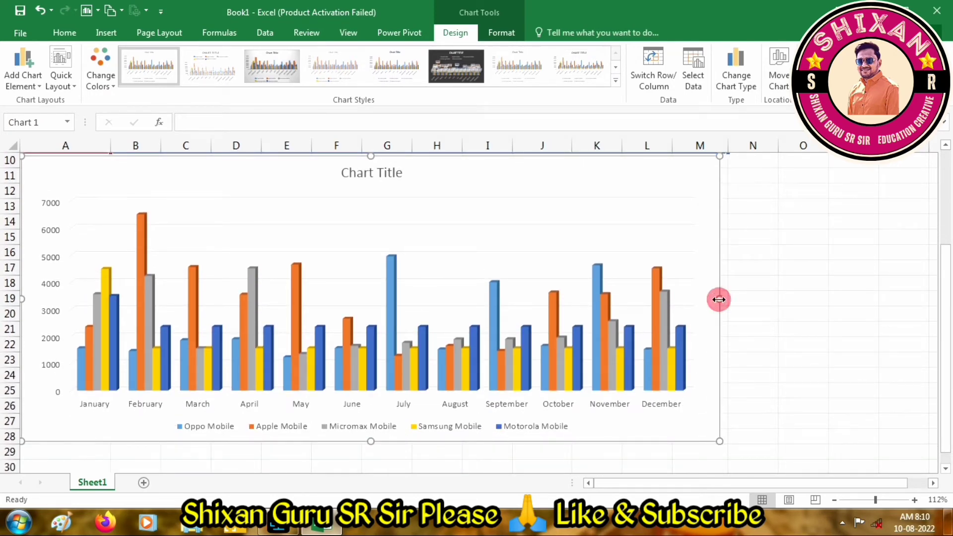
Step: Adjust the chart's width and legend, then reposition it so every month is visible
mouse_move(719, 299)
left_mouse_down()
mouse_move(921, 321)
mouse_move(872, 298)
mouse_move(743, 298)
left_mouse_up()
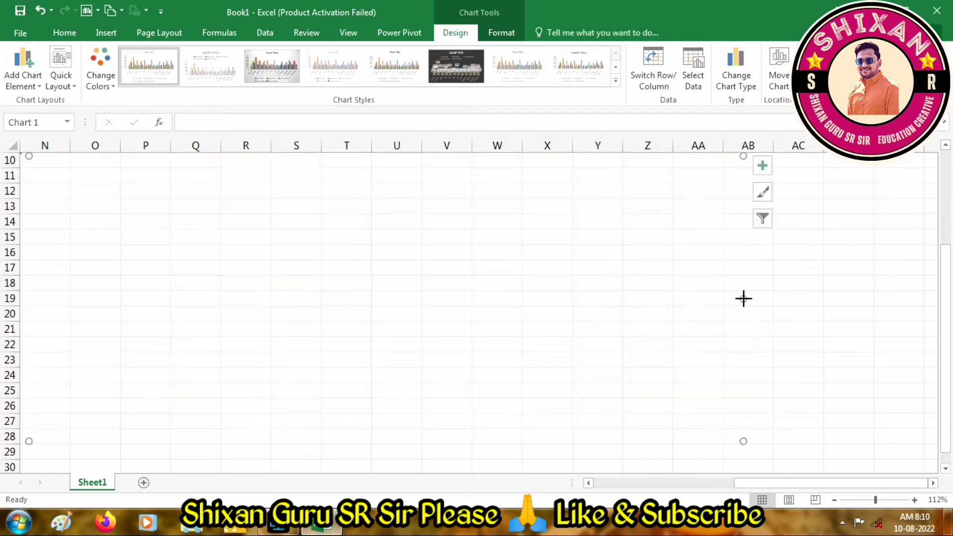
mouse_move(370, 443)
left_mouse_down()
mouse_move(546, 437)
mouse_move(534, 435)
left_mouse_up()
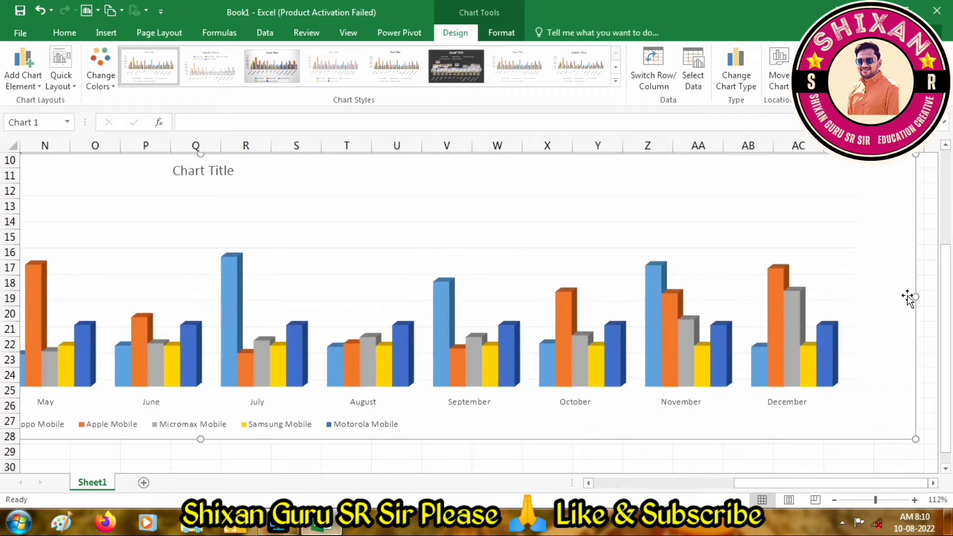
left_click_drag(908, 299, 751, 297)
left_click(303, 434)
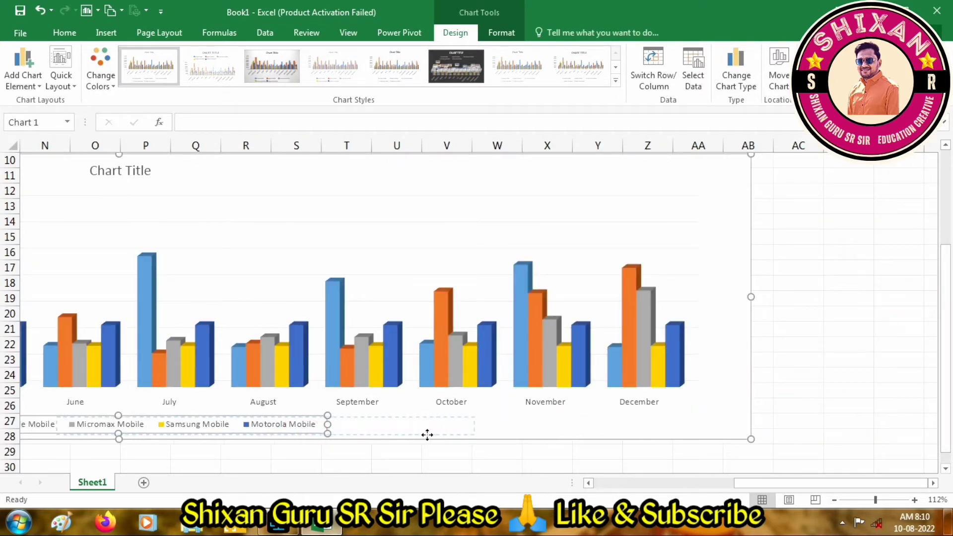
left_click_drag(464, 435, 326, 437)
left_click_drag(751, 439, 894, 445)
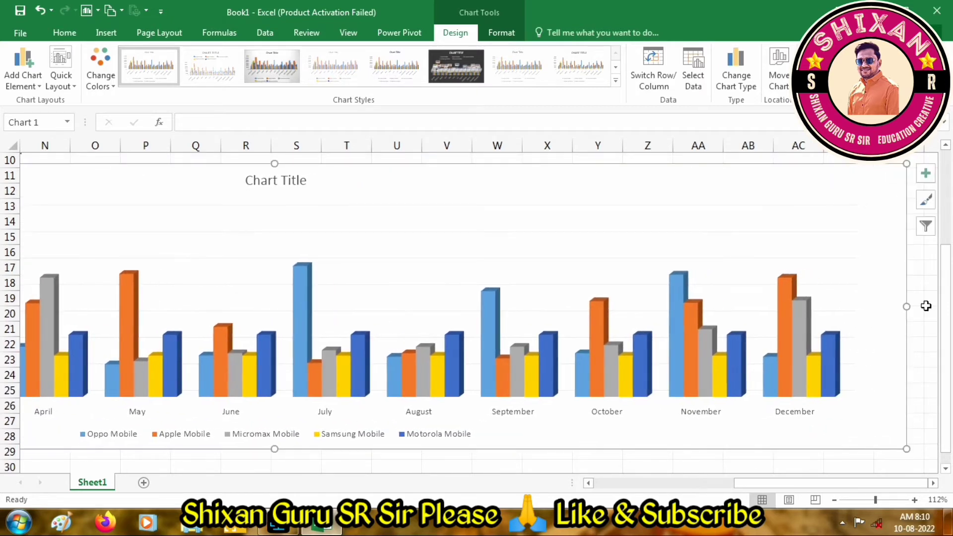
left_click_drag(905, 305, 472, 298)
mouse_move(236, 193)
left_mouse_down()
mouse_move(510, 202)
mouse_move(658, 181)
mouse_move(651, 178)
left_mouse_up()
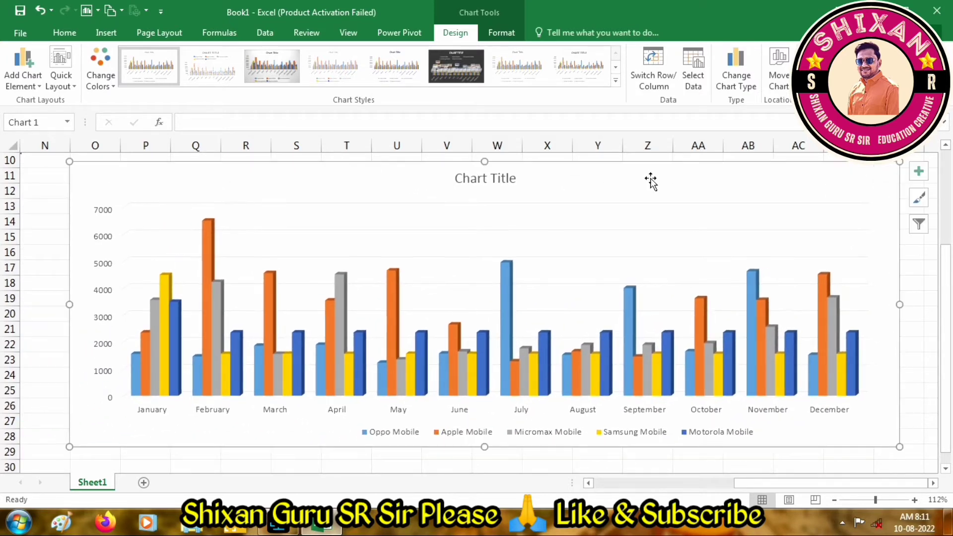
Step: Replace the chart title with 'Product Sales Report'
left_click(499, 179)
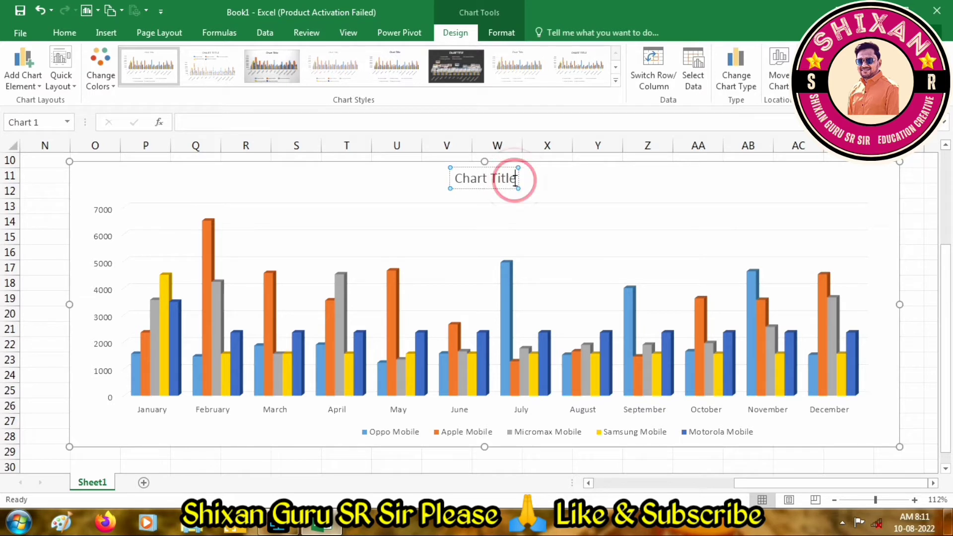
left_click_drag(517, 178, 447, 178)
type("Pro")
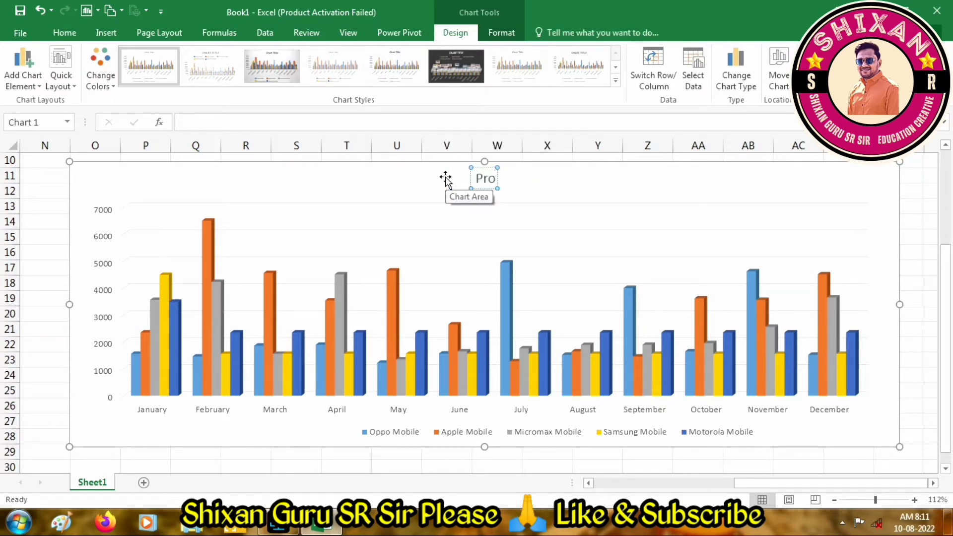
type("duct")
type("oduct Reop")
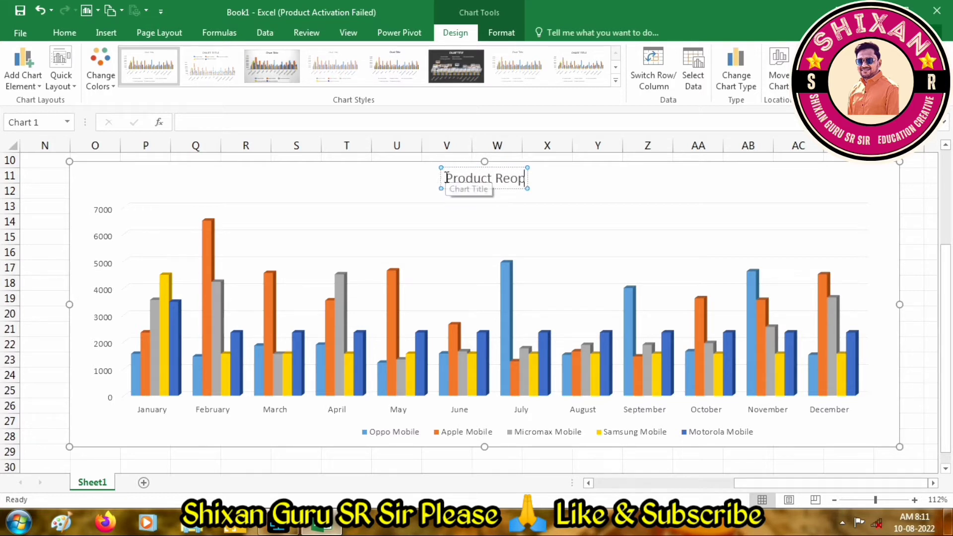
type("rt")
key("BackSpace")
key("BackSpace")
key("BackSpace")
key("BackSpace")
key("BackSpace")
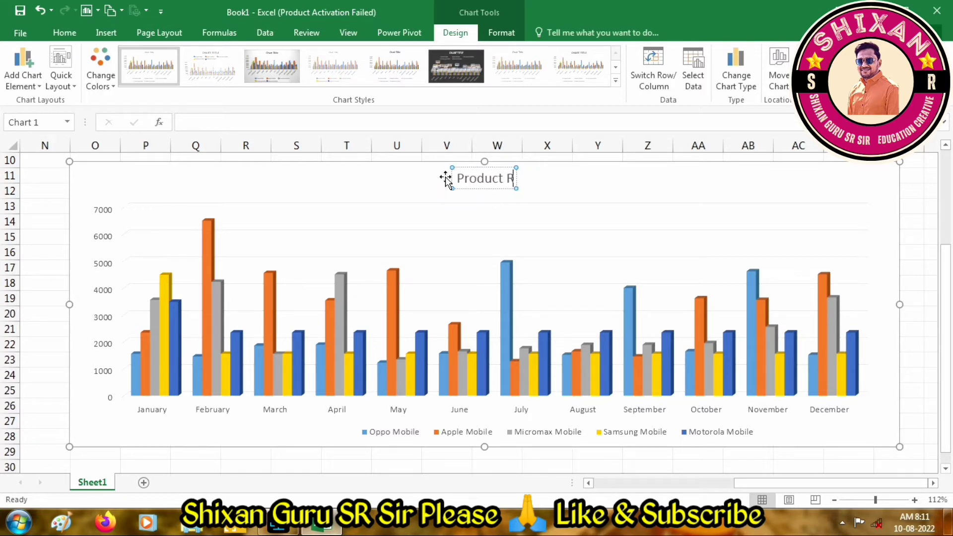
key("BackSpace")
type("Sales")
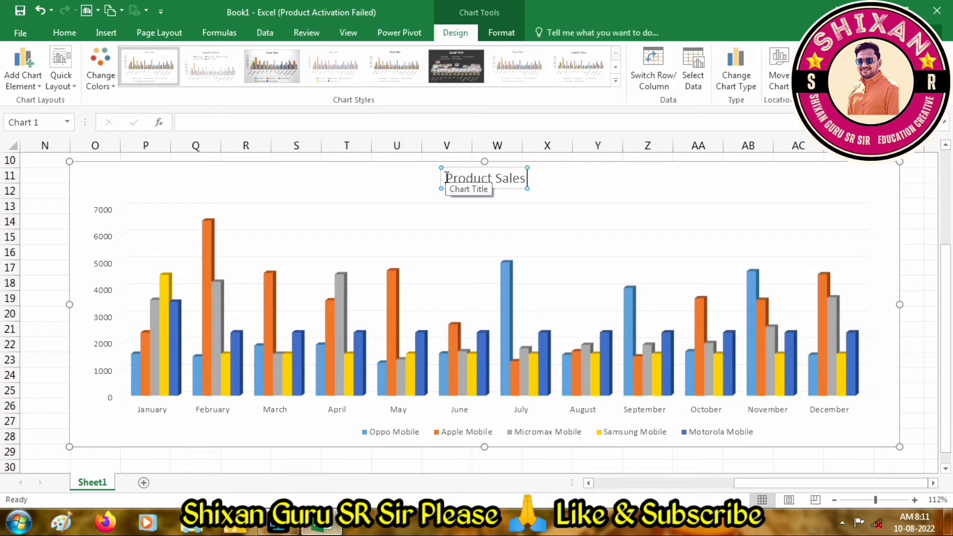
type(" Report")
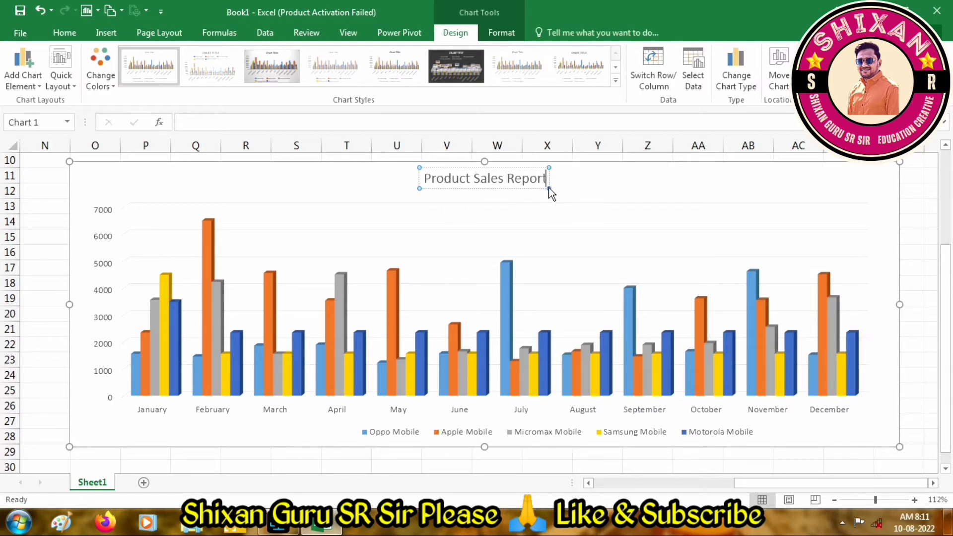
left_click(527, 220)
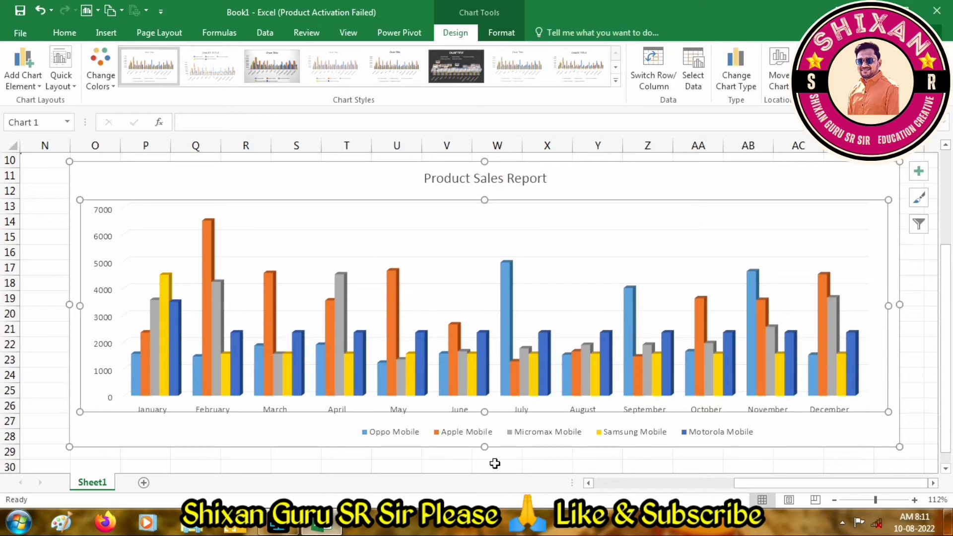
Step: Drag the chart's bottom edge down slightly to make it taller
left_click_drag(485, 447, 483, 461)
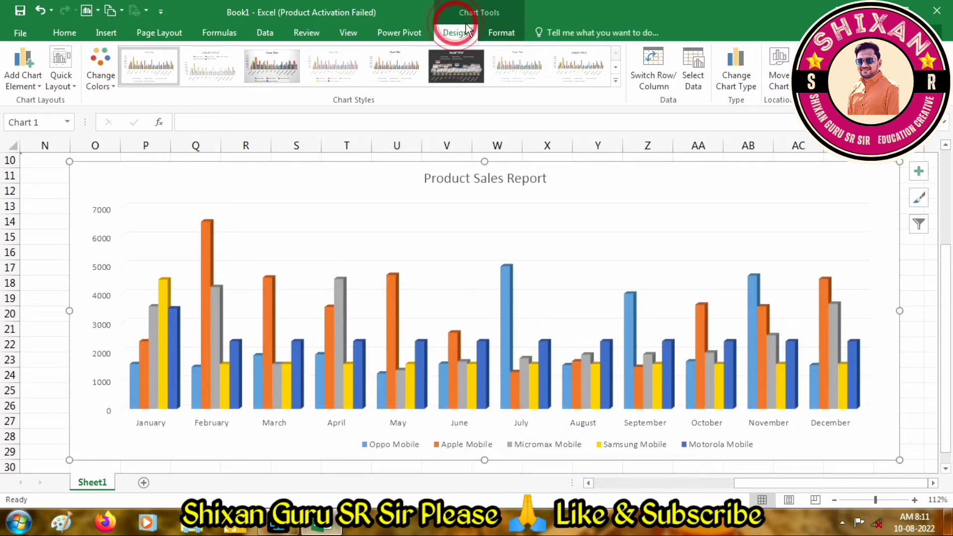
scroll(460, 31, "down", 1)
scroll(447, 30, "up", 1)
scroll(443, 29, "down", 1)
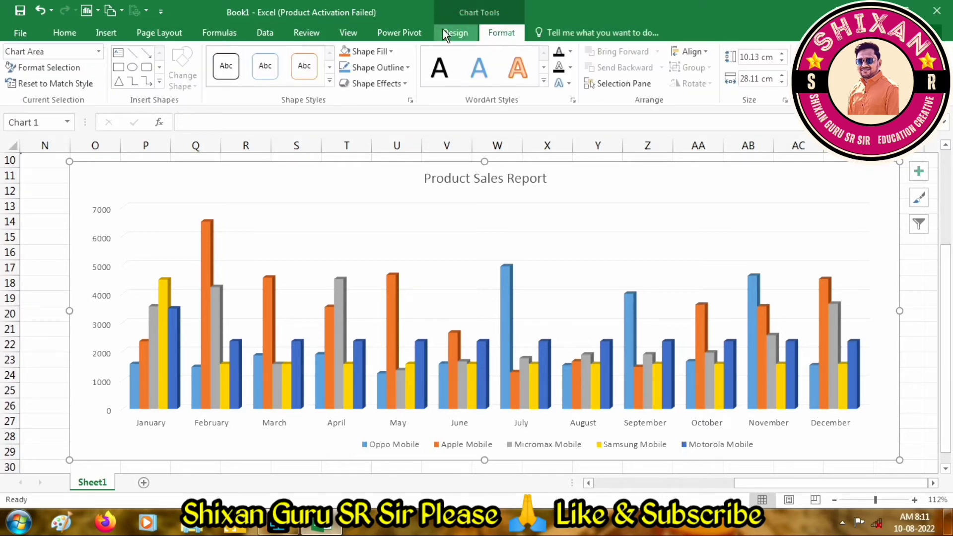
scroll(442, 34, "up", 1)
Step: Look through Add Chart Element's Axis Titles options, then open the Quick Layout gallery
left_click(22, 79)
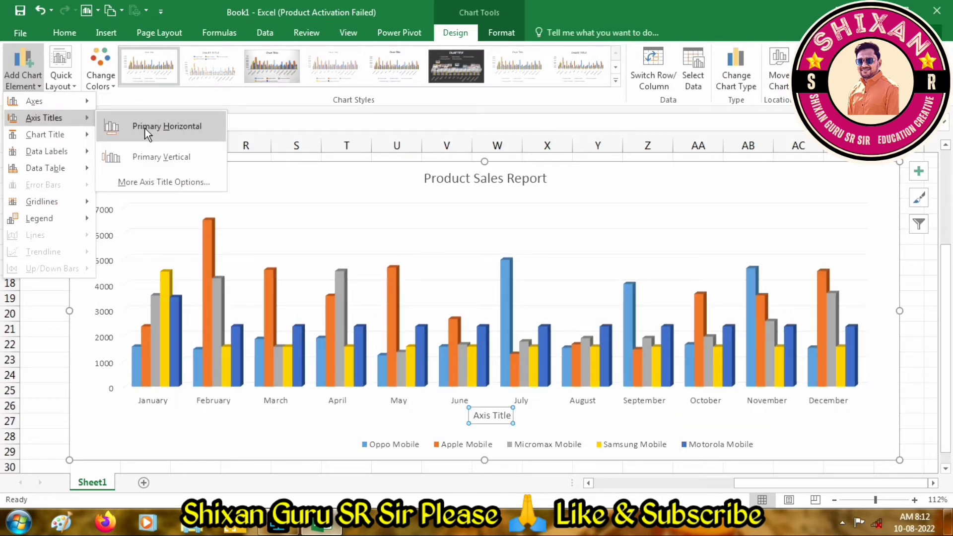
left_click(145, 130)
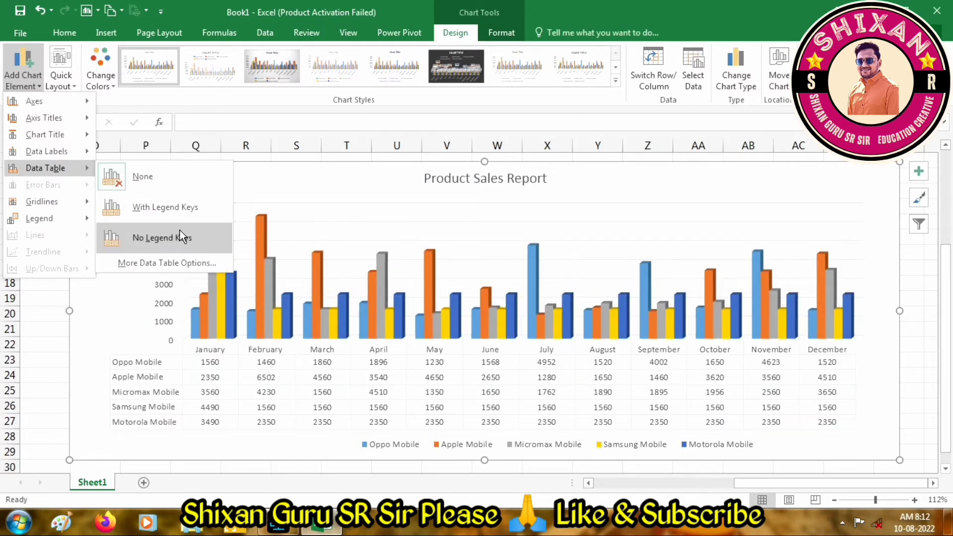
mouse_move(40, 219)
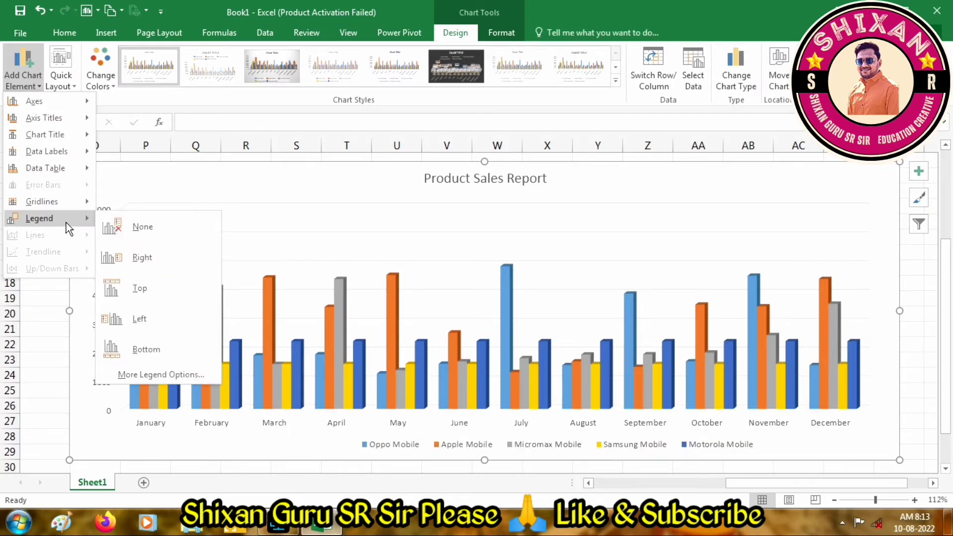
left_click(67, 83)
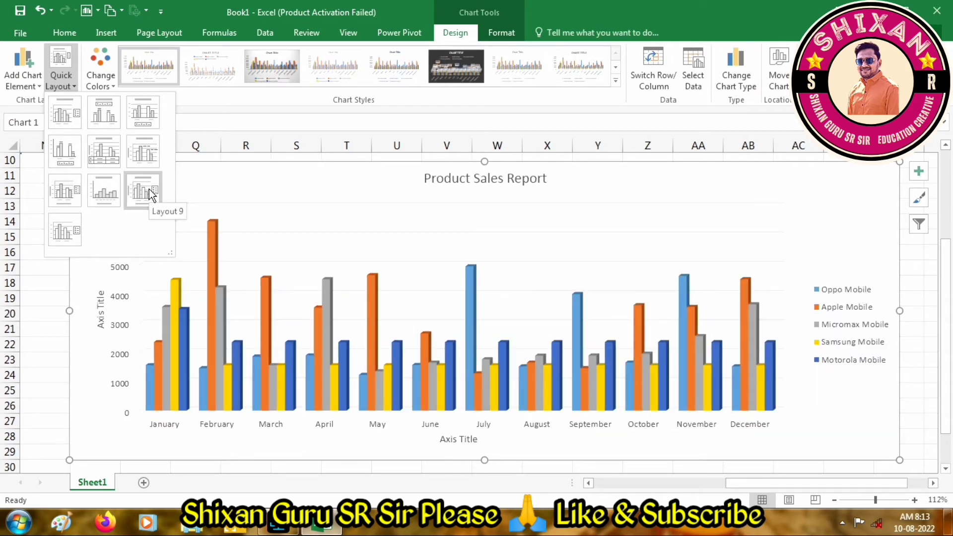
Step: Apply Quick Layout 10 and open the Change Colors gallery
left_click(77, 223)
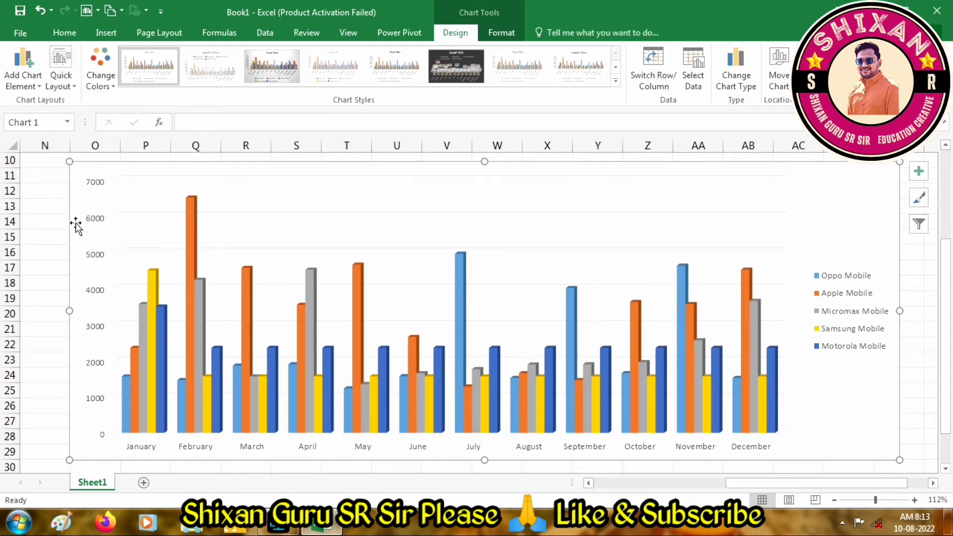
left_click(112, 88)
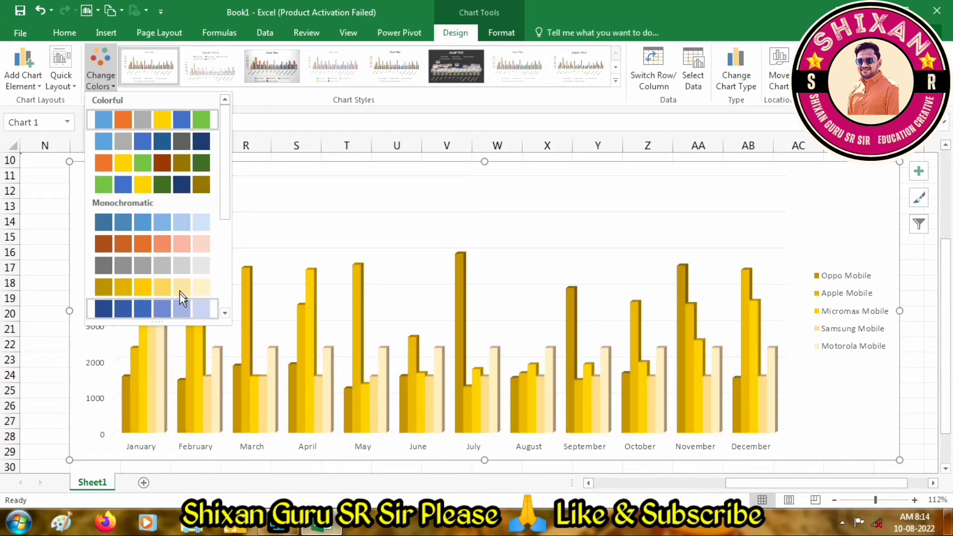
Step: Apply the Color 4 palette and the dark-background chart style from the second row
left_click(185, 181)
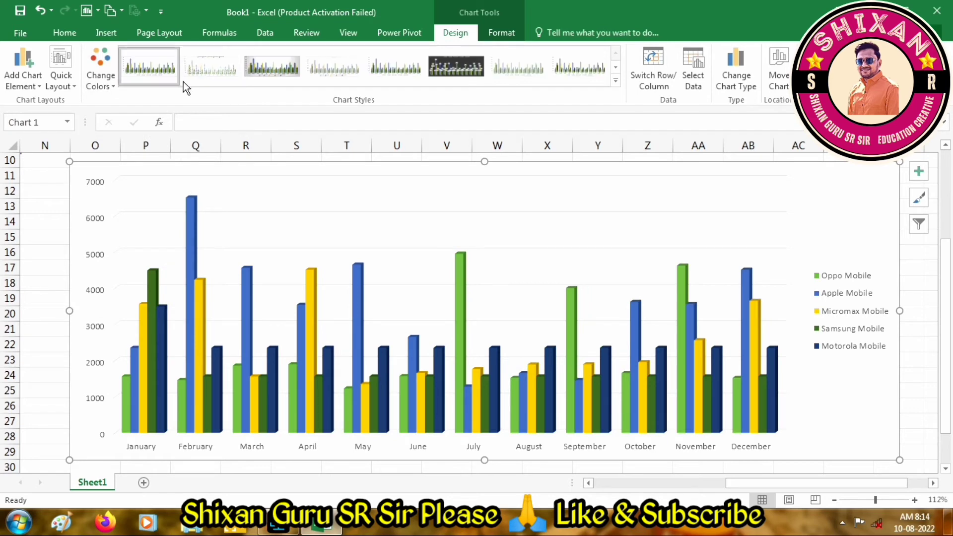
left_click(615, 80)
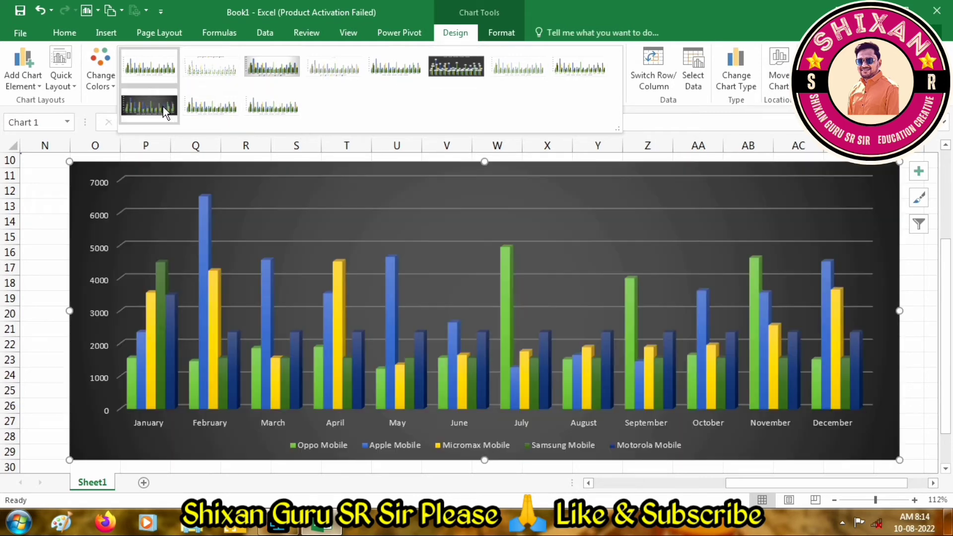
left_click(164, 107)
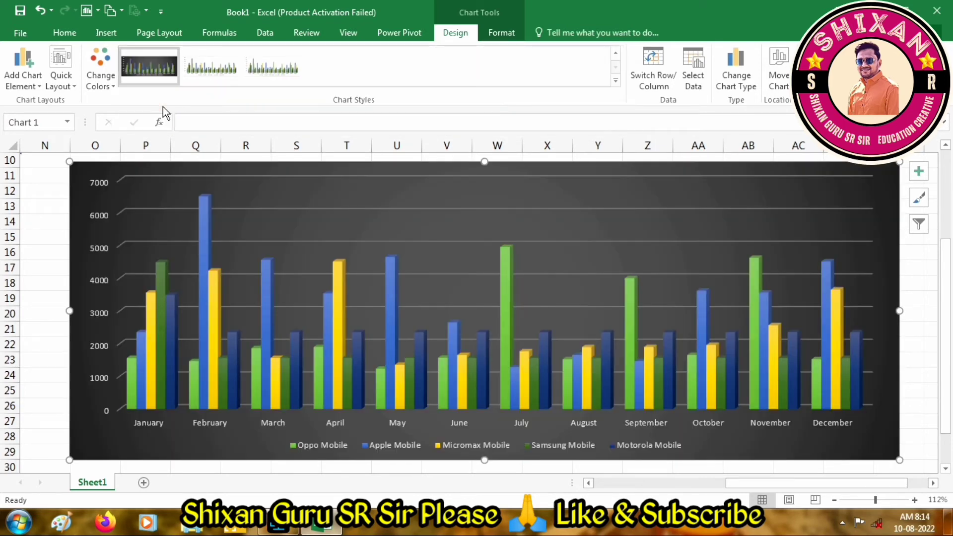
Step: Toggle Switch Row/Column until months are on the x-axis, then open Change Chart Type
left_click(665, 89)
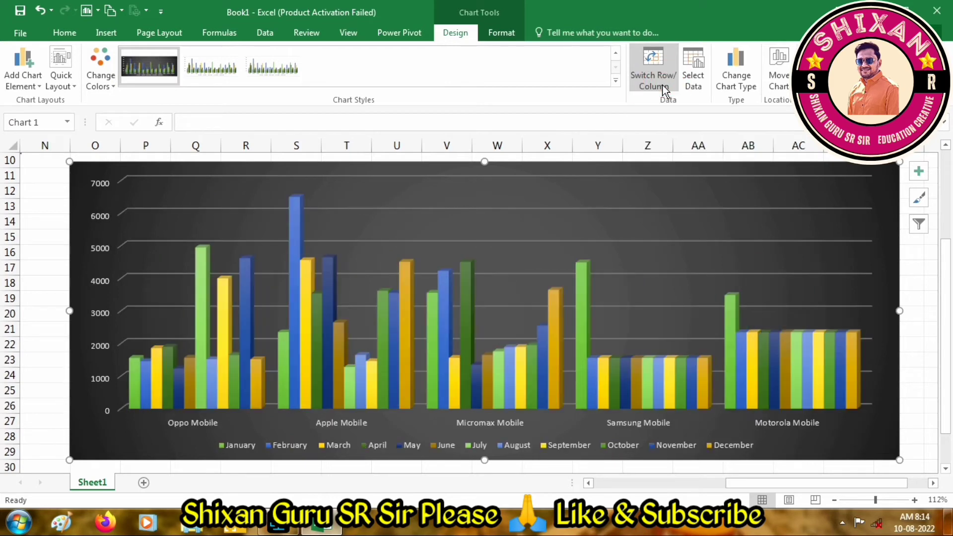
left_click(664, 87)
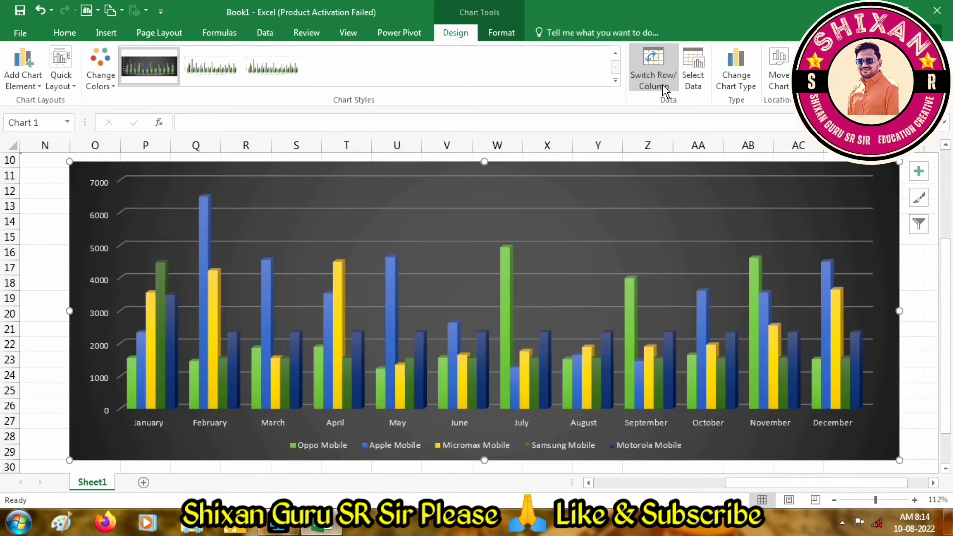
left_click(665, 88)
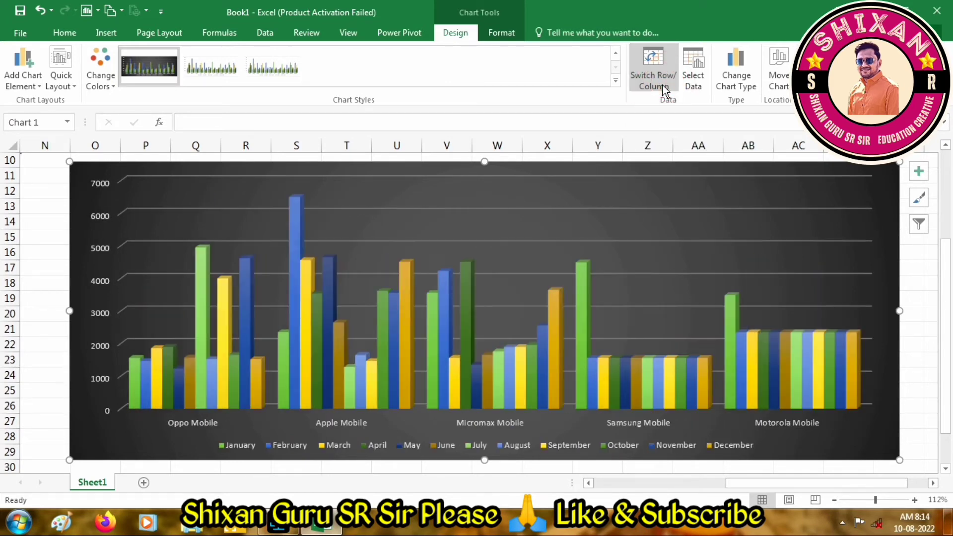
left_click(665, 89)
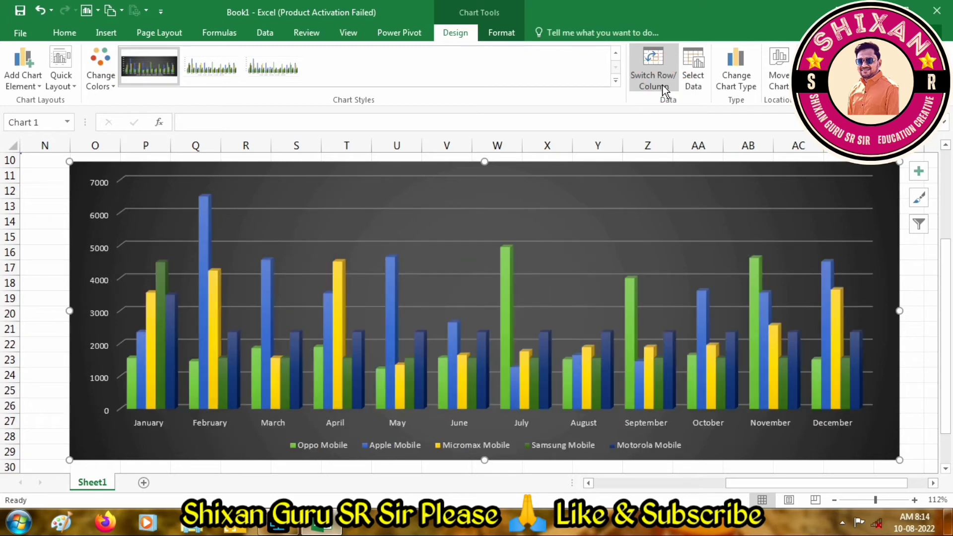
left_click(666, 88)
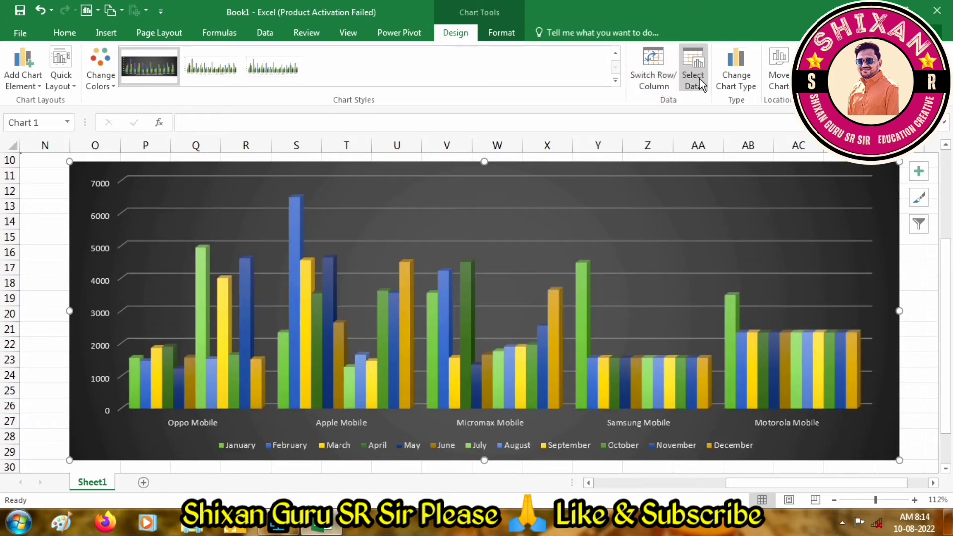
left_click(655, 74)
left_click(740, 69)
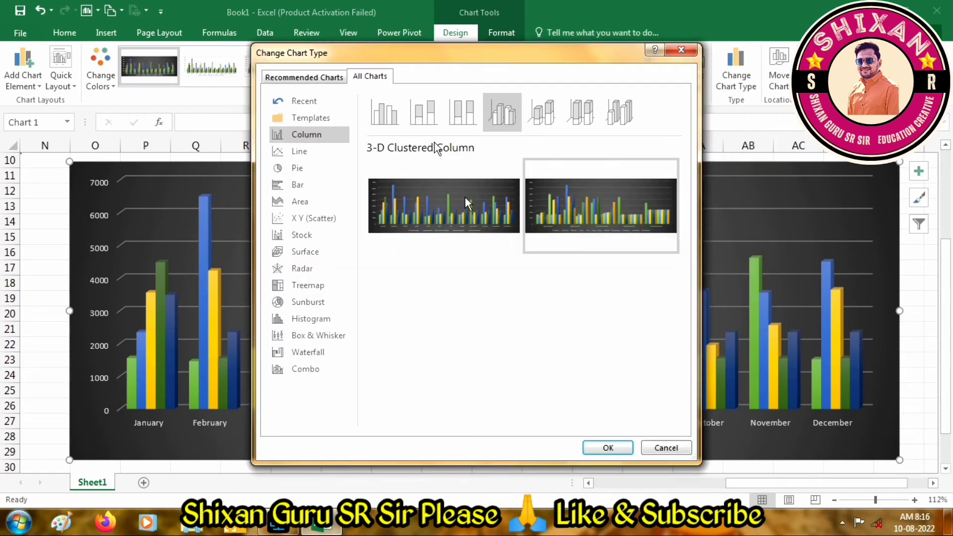
Step: Preview the data as line, pie, doughnut, bar and area chart types
left_click(288, 149)
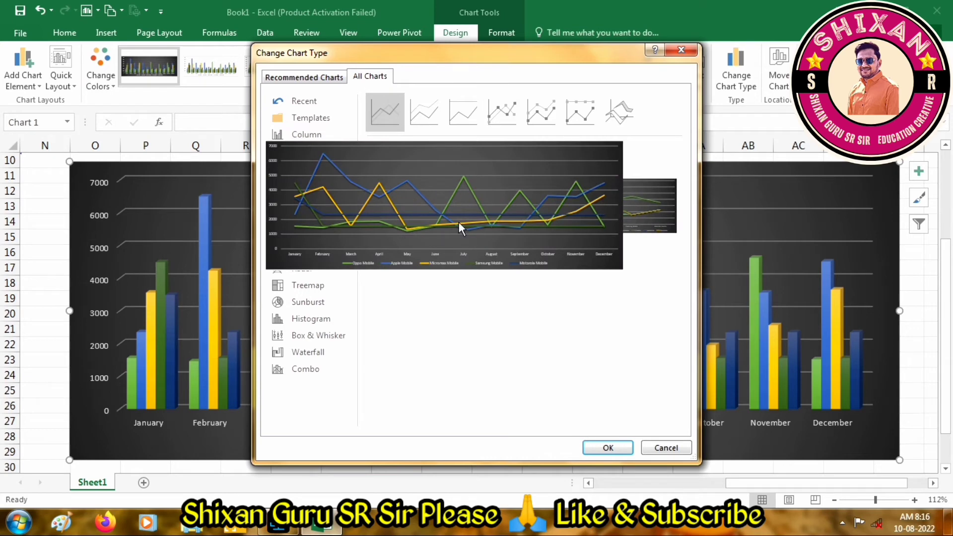
left_click(305, 167)
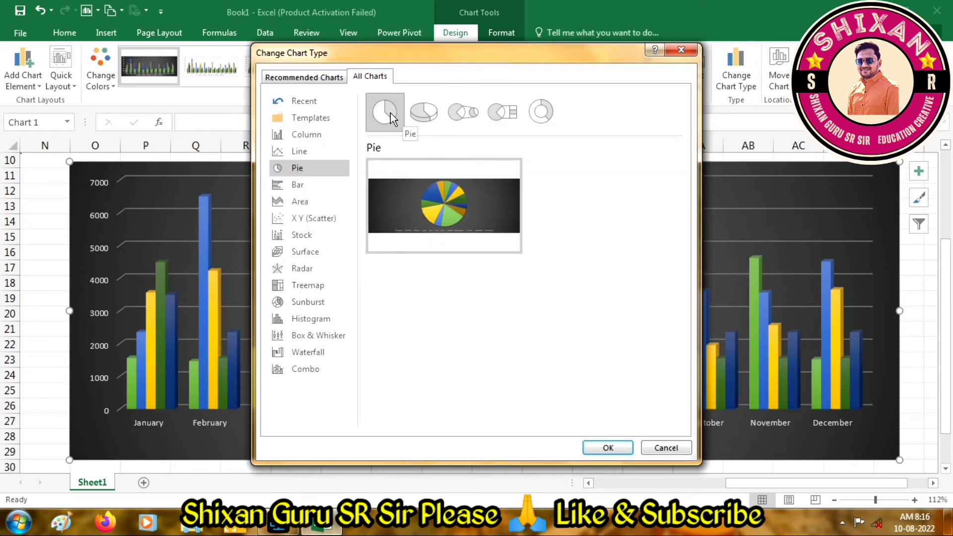
left_click(424, 112)
left_click(462, 113)
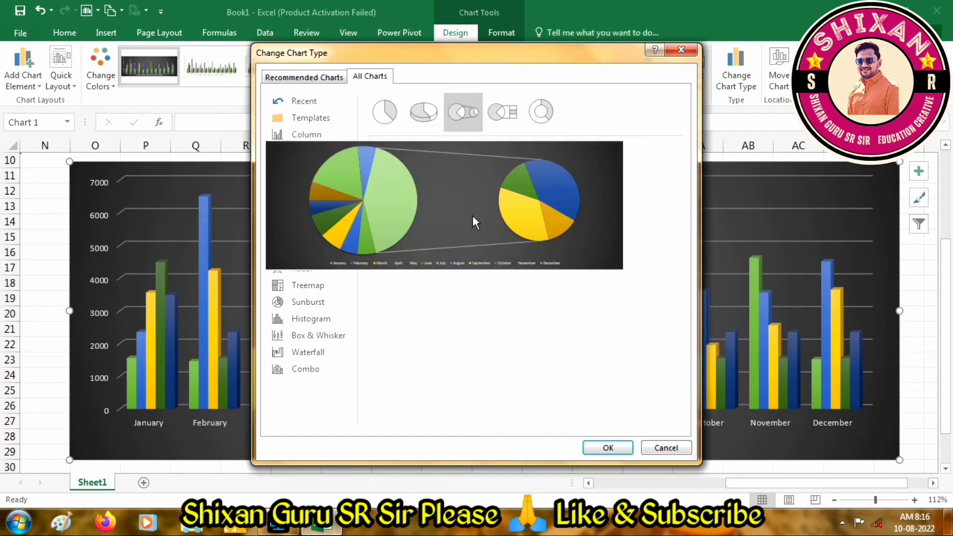
left_click(502, 114)
left_click(552, 120)
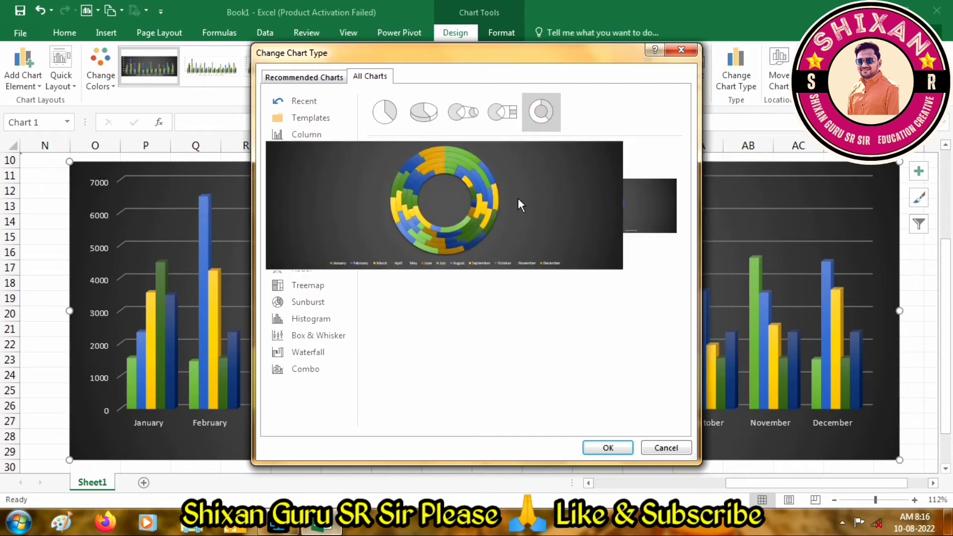
left_click(307, 185)
left_click(304, 202)
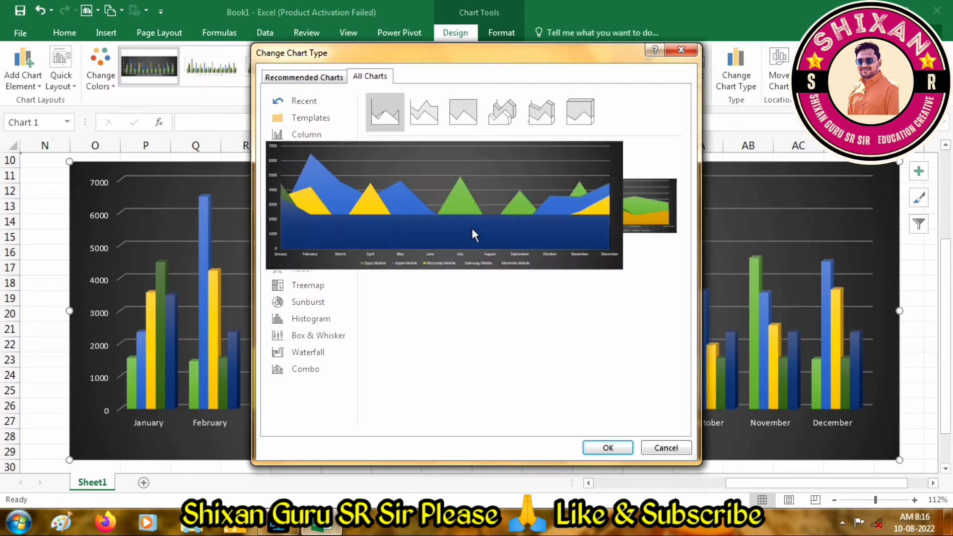
left_click(427, 115)
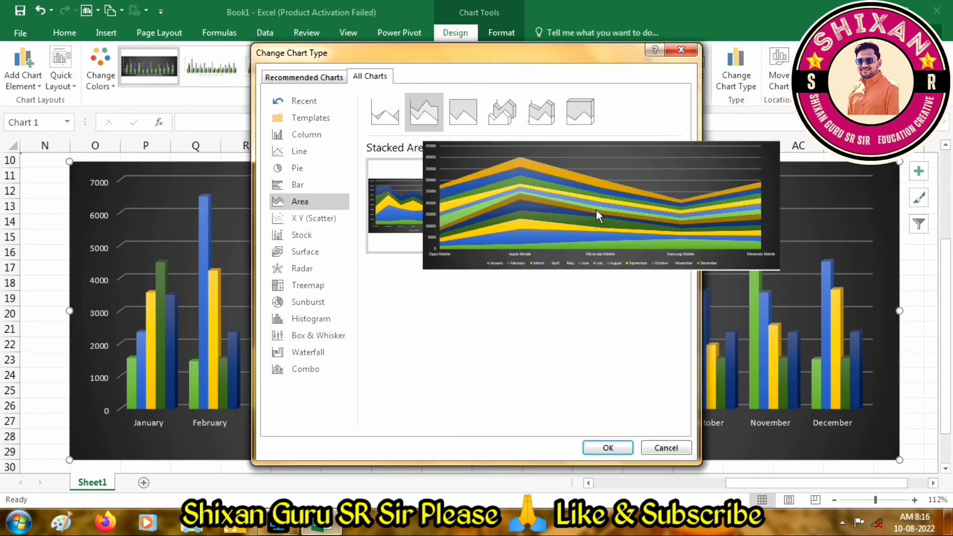
left_click(469, 115)
left_click(502, 112)
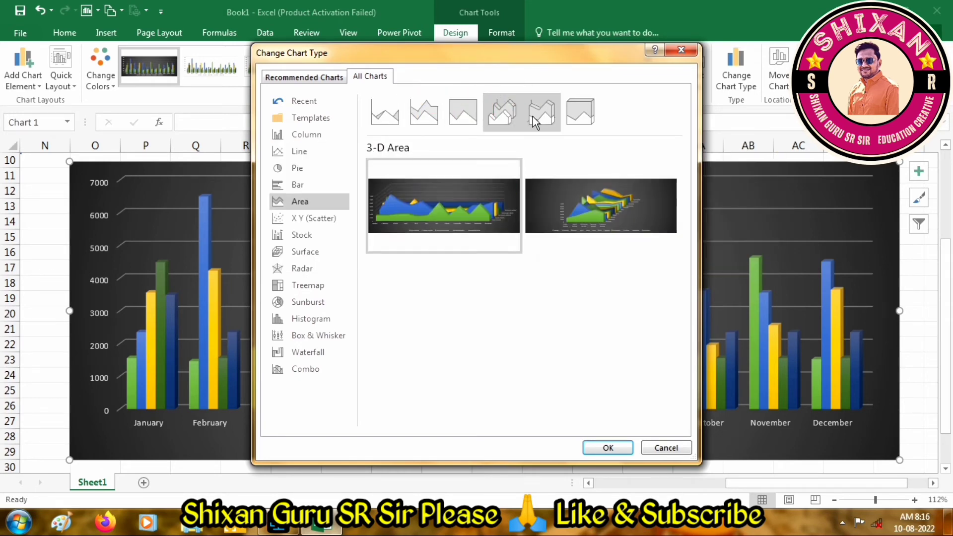
Step: Preview scatter, stock, surface, treemap, sunburst, histogram, box-and-whisker and waterfall options
left_click(308, 219)
left_click(312, 235)
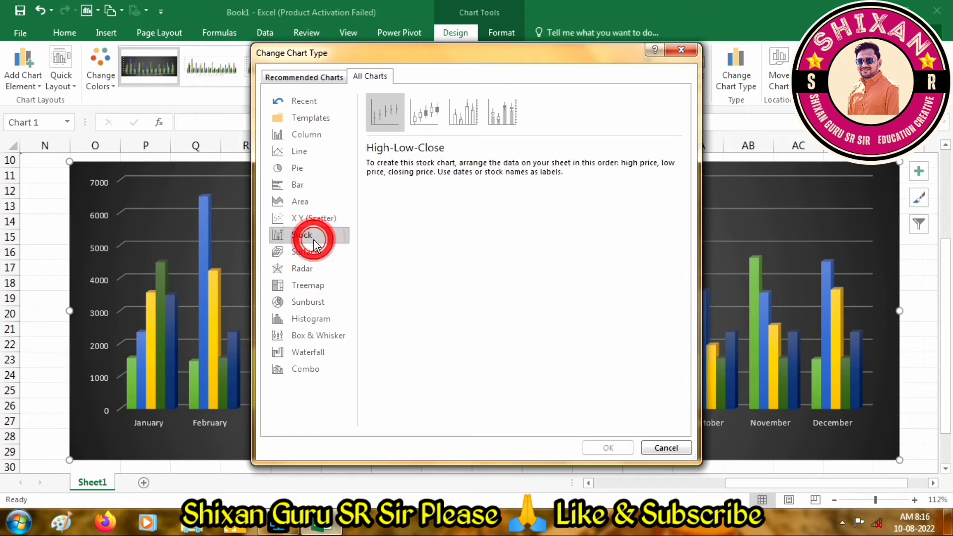
left_click(318, 252)
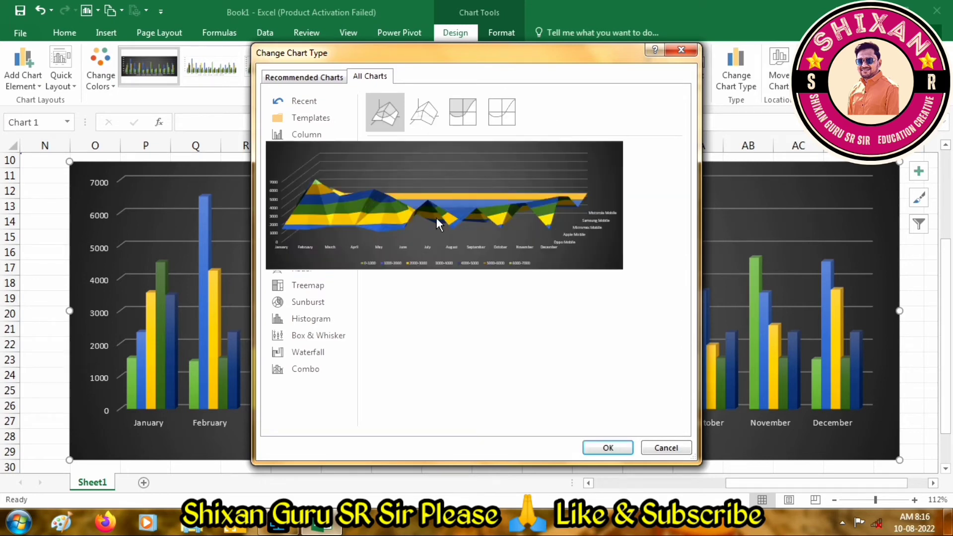
left_click(428, 111)
left_click(462, 111)
left_click(499, 112)
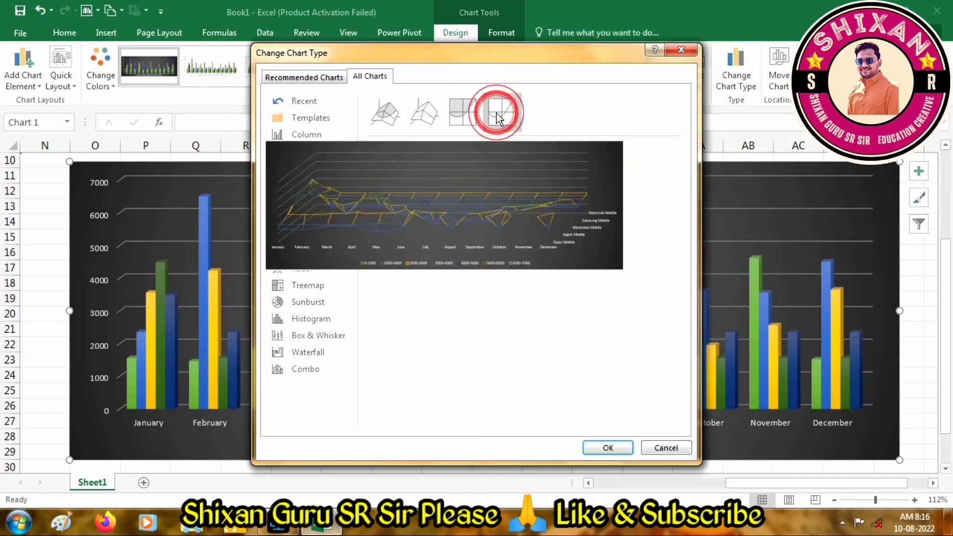
left_click(388, 99)
left_click(311, 285)
left_click(311, 301)
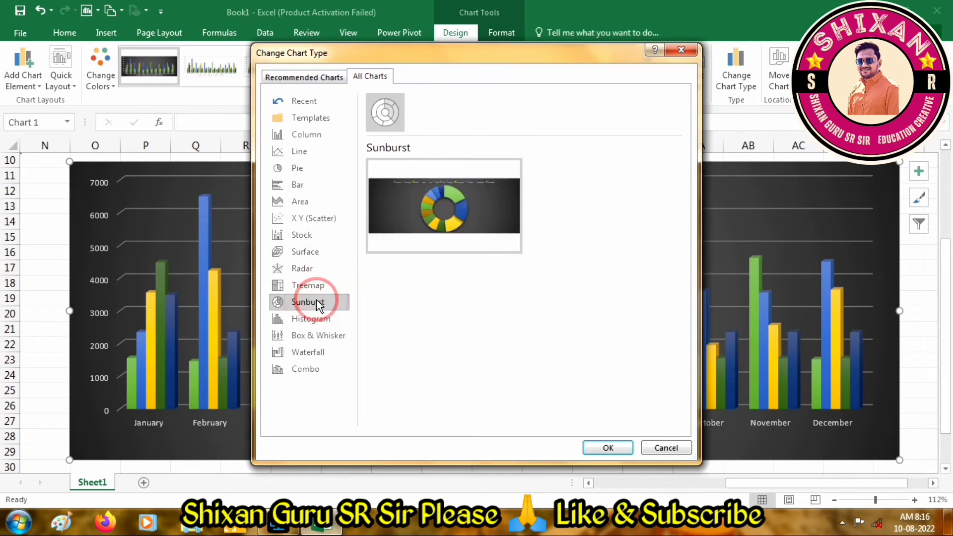
left_click(320, 335)
left_click(311, 318)
left_click(318, 335)
left_click(318, 352)
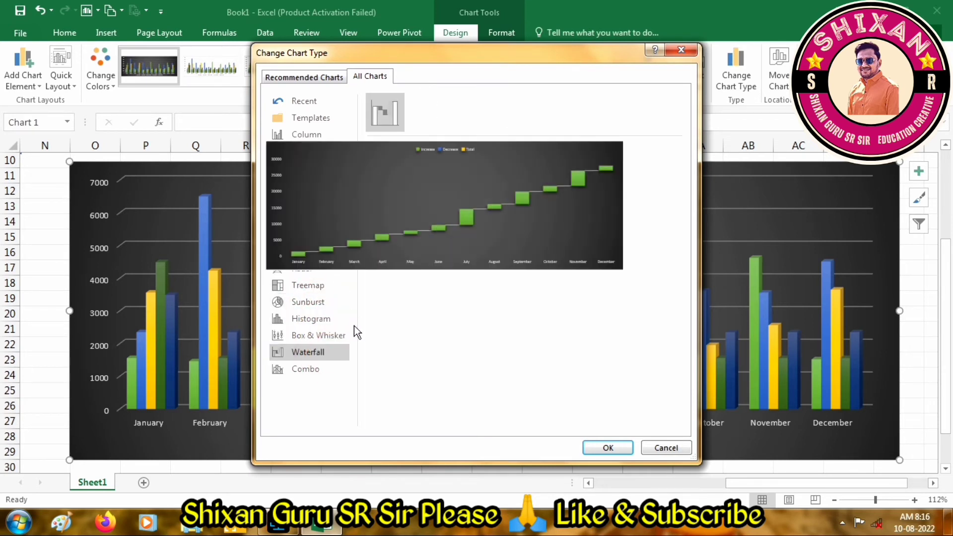
left_click(320, 335)
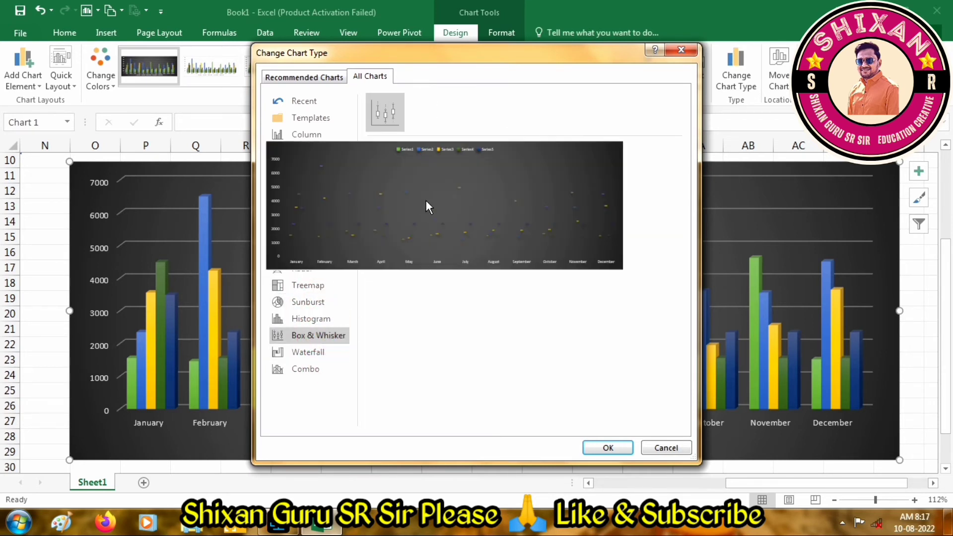
Step: Apply the Combo chart Clustered Column - Line on Secondary Axis
left_click(316, 376)
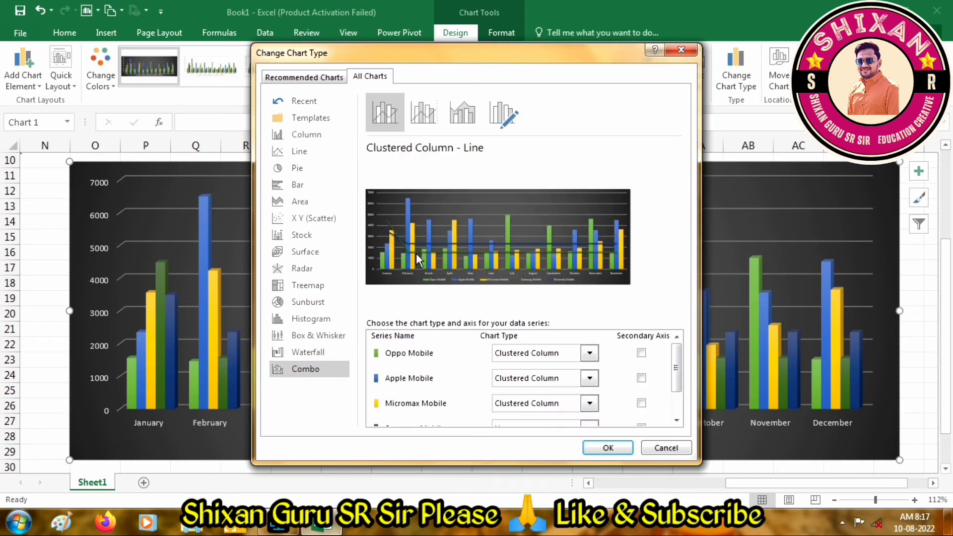
left_click(423, 113)
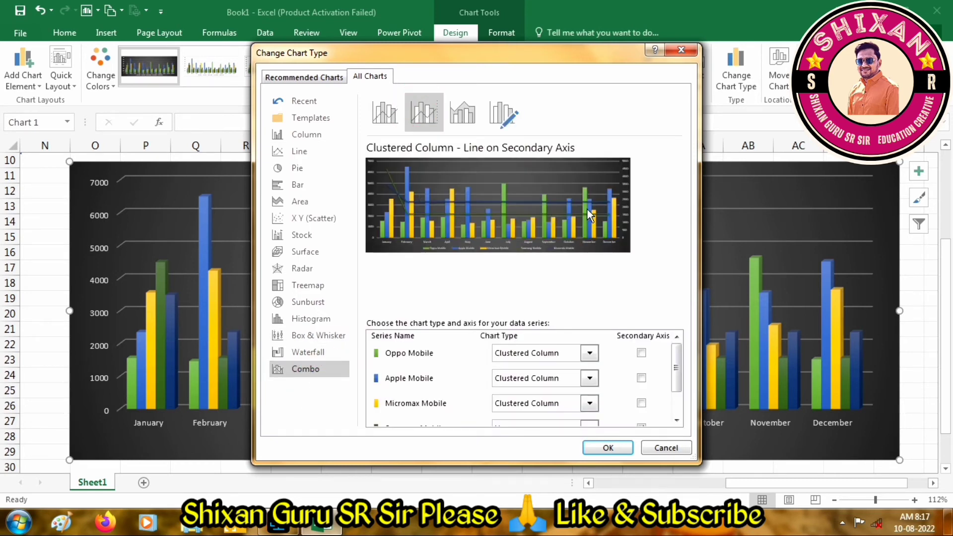
left_click(462, 113)
left_click(503, 113)
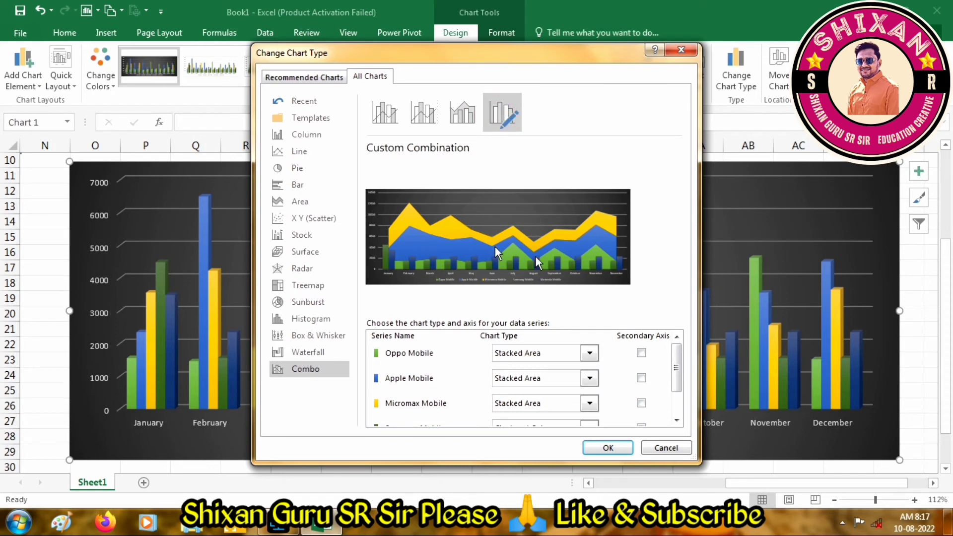
left_click(423, 114)
left_click(384, 113)
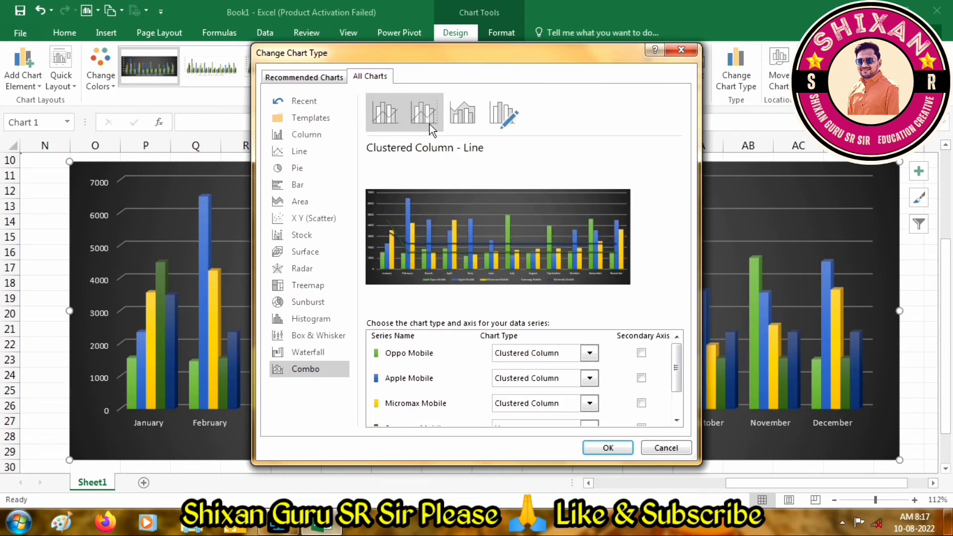
left_click(431, 123)
left_click(384, 115)
left_click(410, 116)
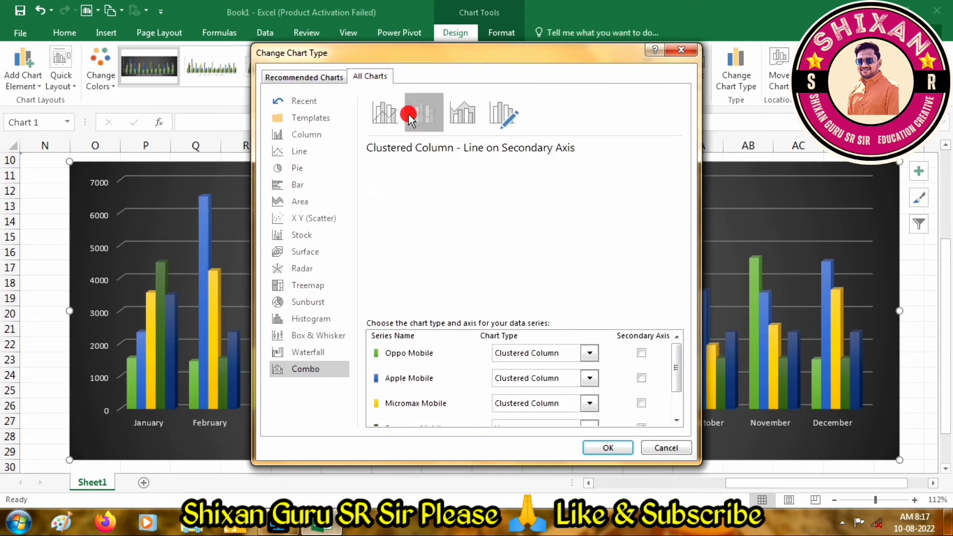
left_click(593, 448)
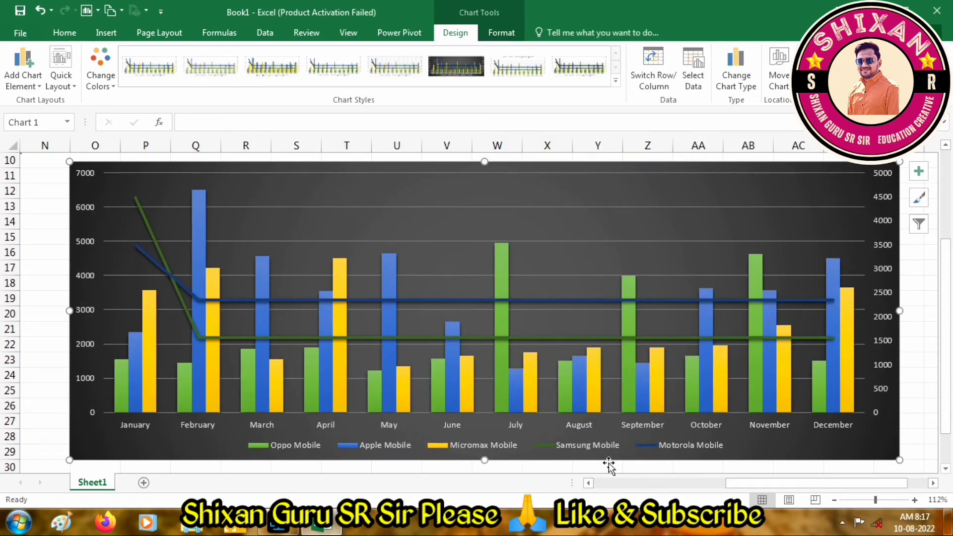
left_click(779, 74)
Step: Move the chart to a new sheet named Product Sales Report and show the Format tools
left_click(549, 395)
type("Product Sales Report")
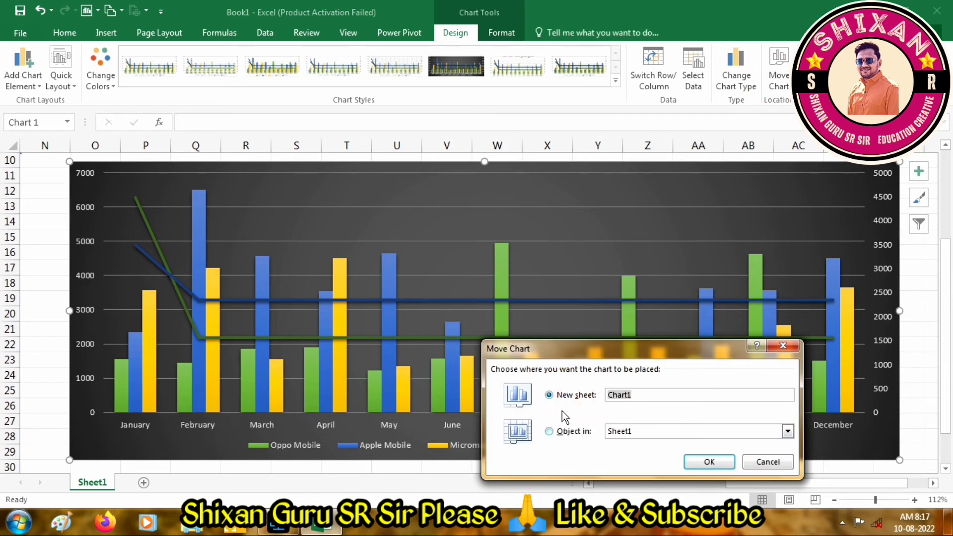
left_click(709, 463)
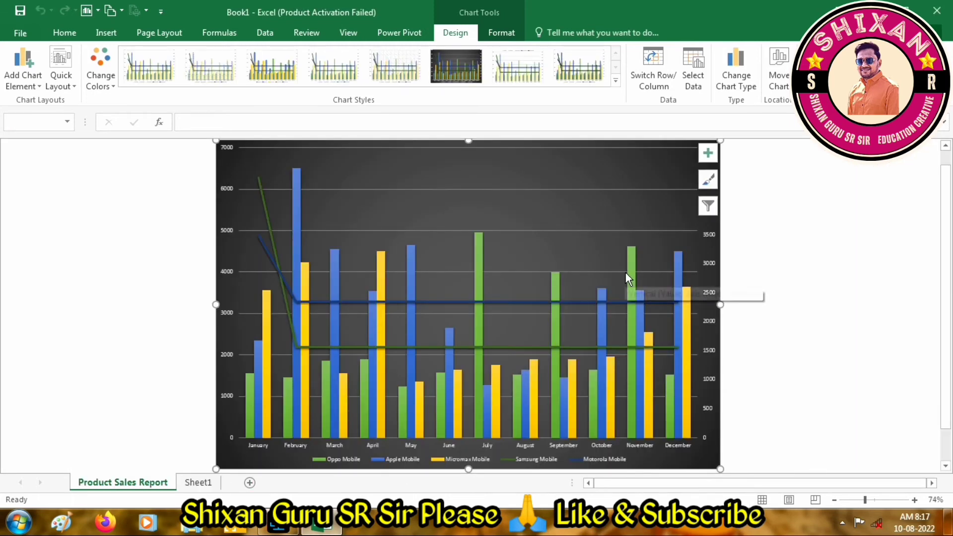
left_click(500, 33)
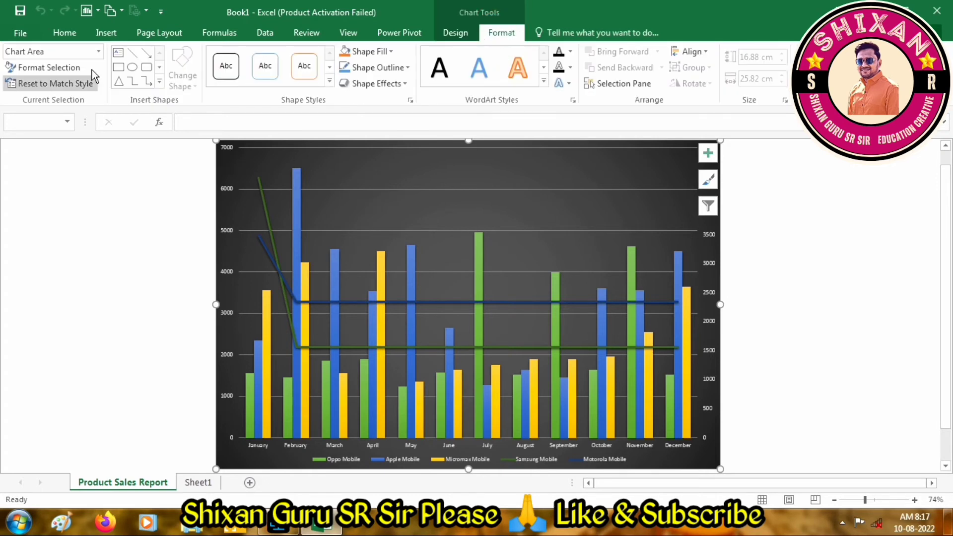
Step: Open Format Chart Area and give the chart area a solid border line
left_click(65, 69)
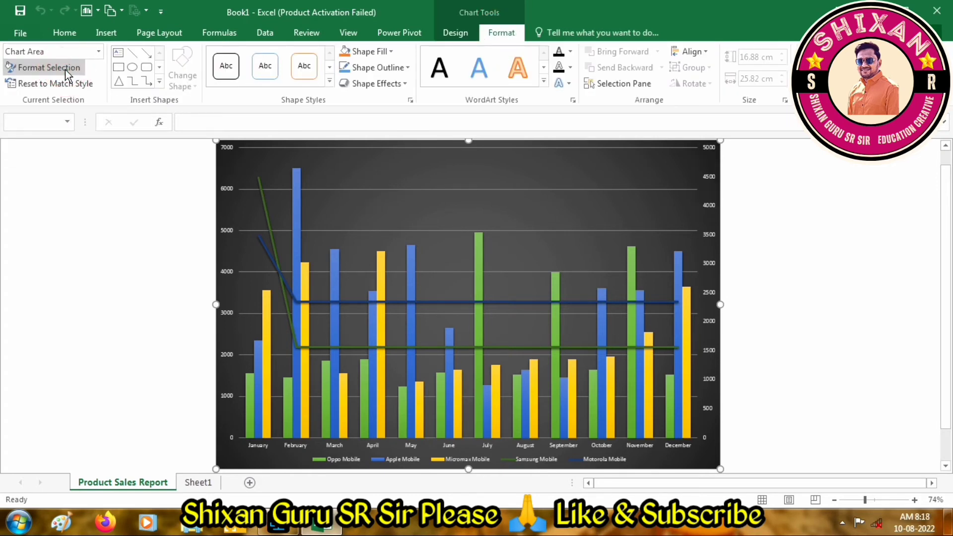
left_click(873, 251)
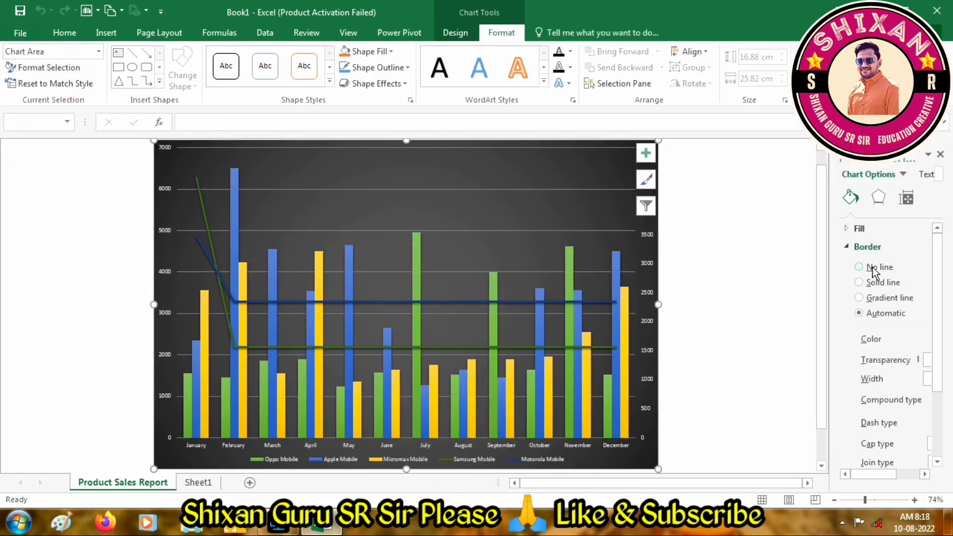
left_click(865, 287)
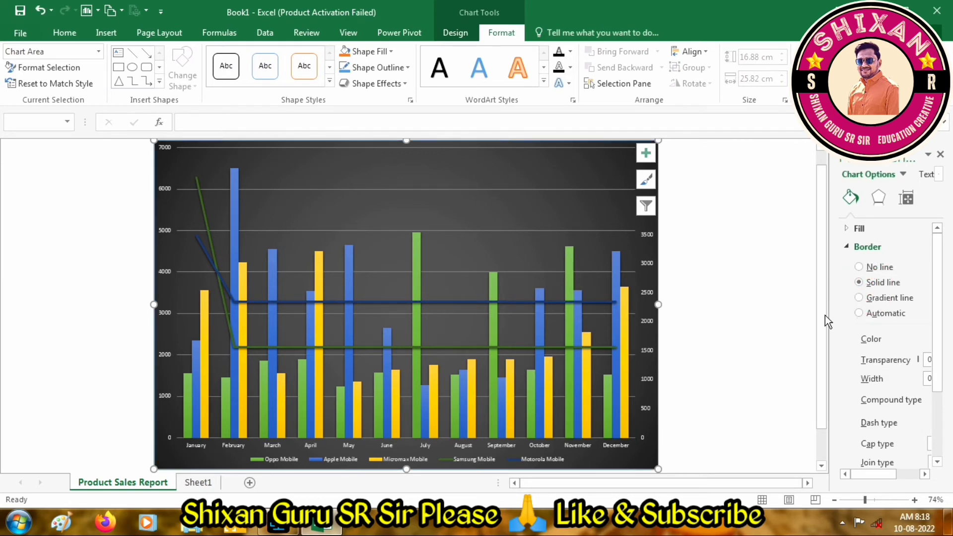
left_click_drag(827, 322, 739, 335)
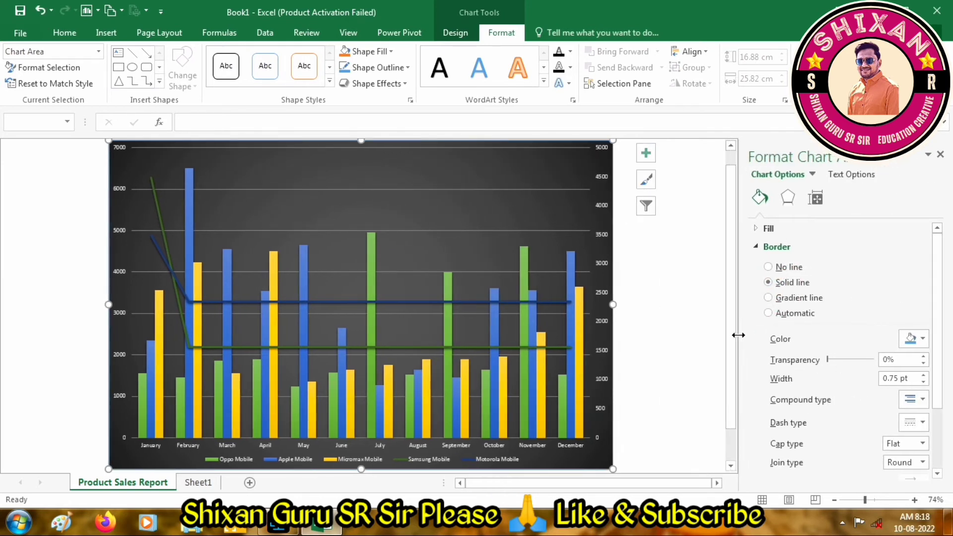
left_click(768, 297)
left_click(768, 313)
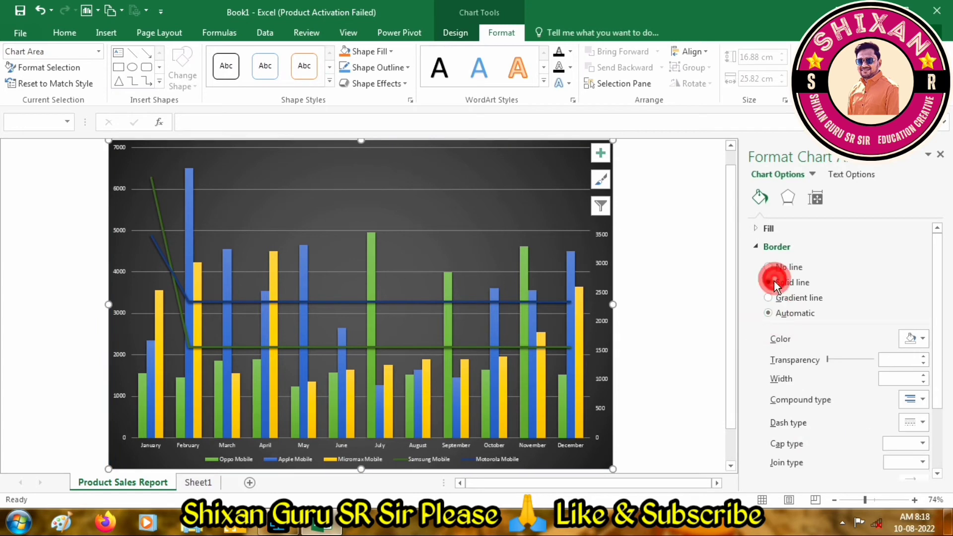
left_click(768, 282)
Step: Try red, dark blue and light blue border colours and a 97% border transparency
left_click(921, 341)
left_click(849, 448)
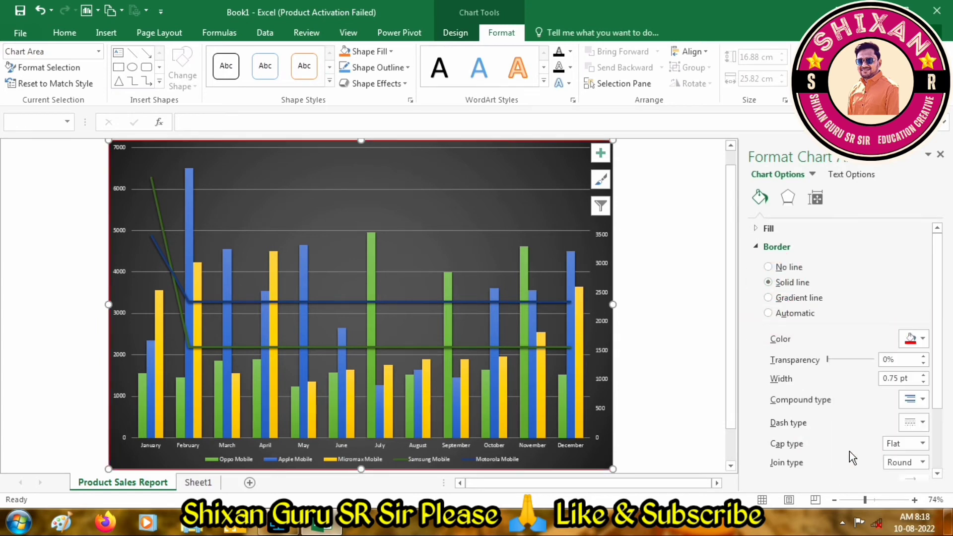
left_click(923, 339)
left_click(884, 420)
left_click(924, 340)
left_click(908, 448)
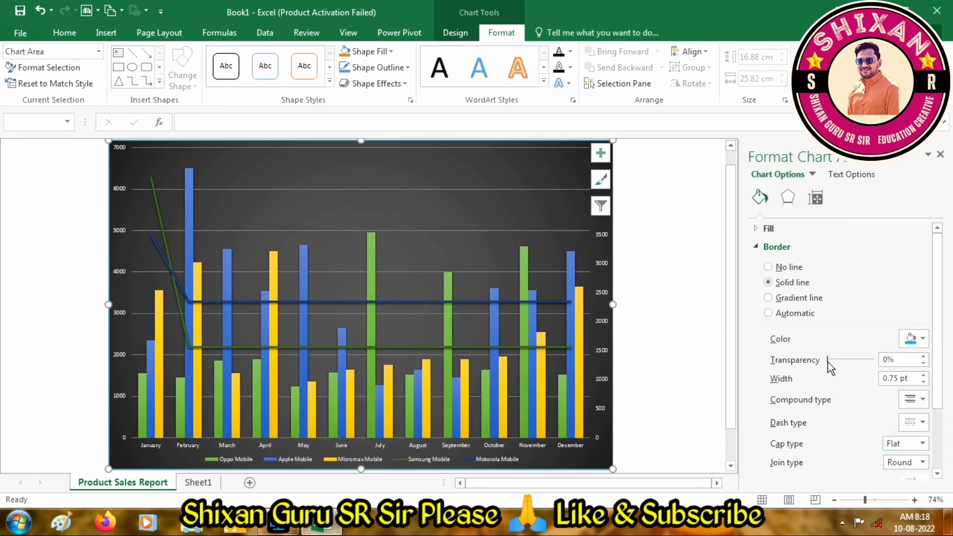
left_click_drag(828, 362, 876, 366)
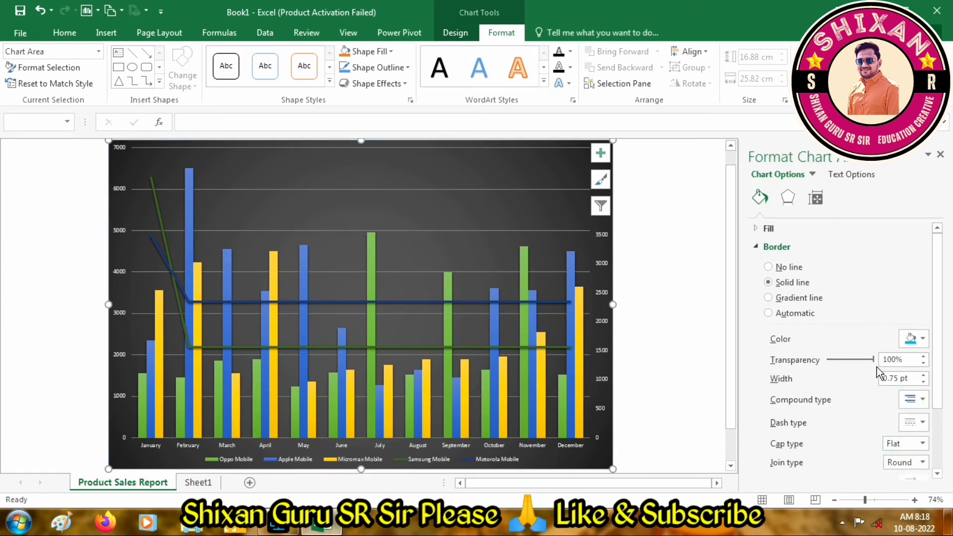
left_click(843, 359)
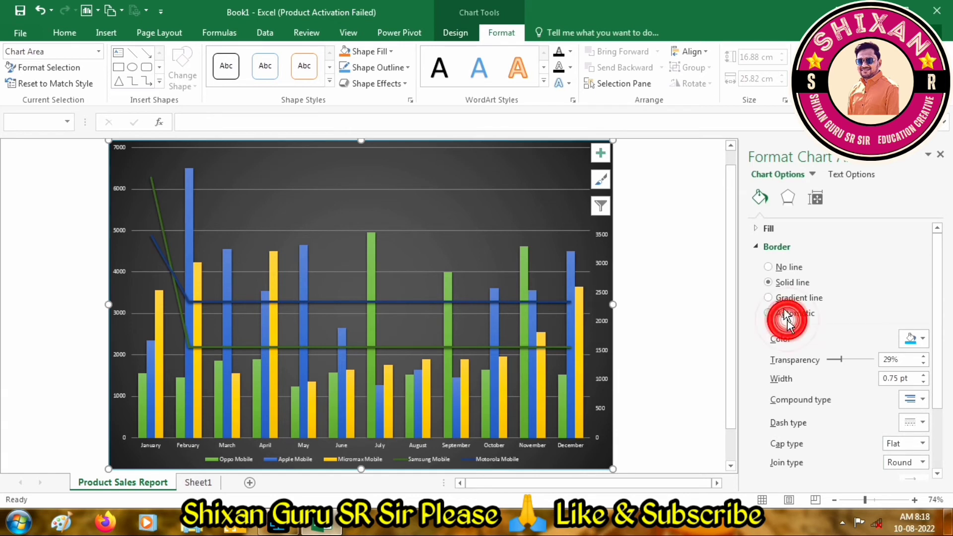
Step: Set the chart border colour to red, expand Fill, and close the Format Chart Area pane
left_click(914, 339)
left_click(915, 342)
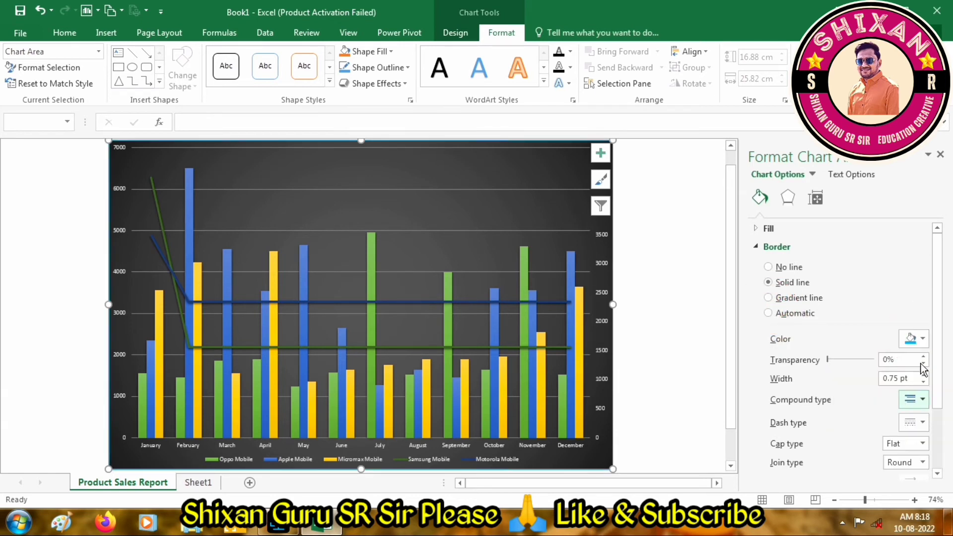
left_click(922, 341)
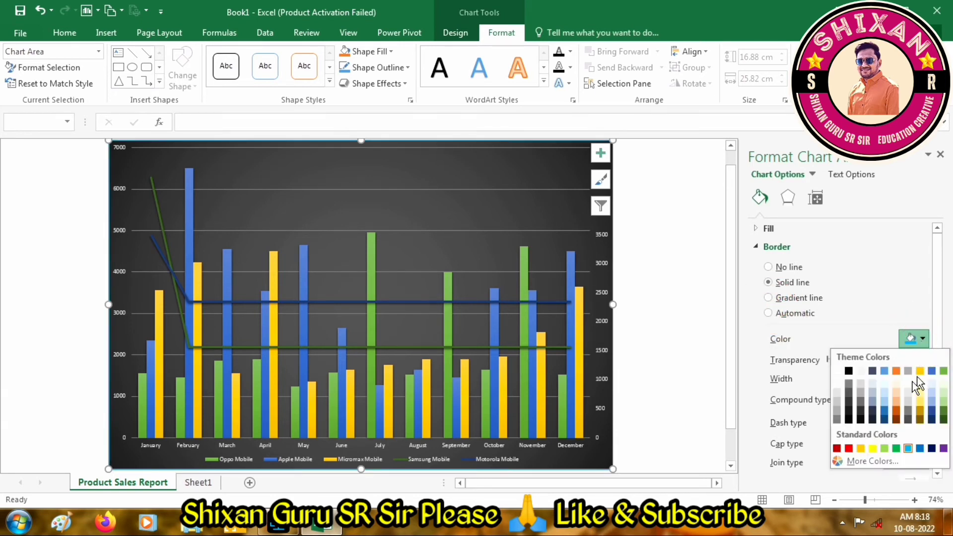
left_click(846, 448)
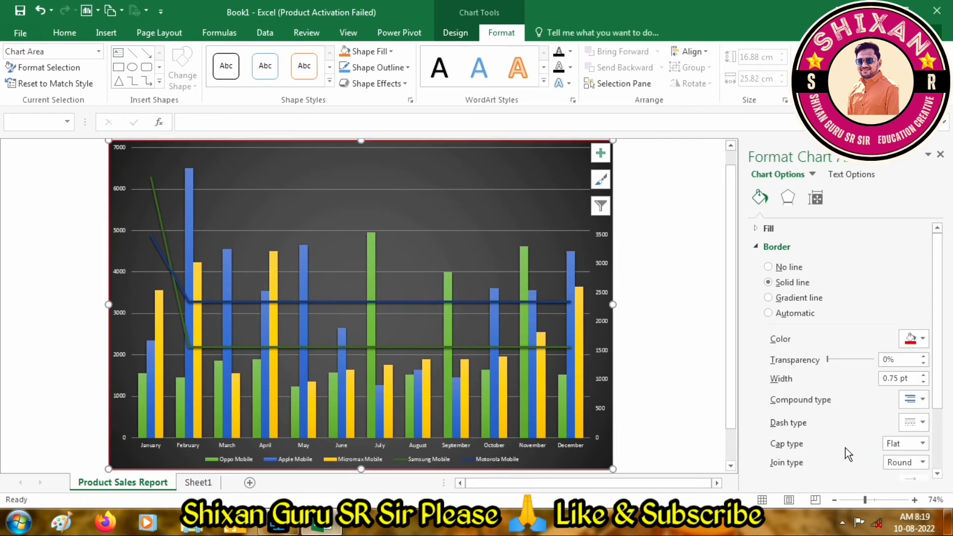
left_click(782, 229)
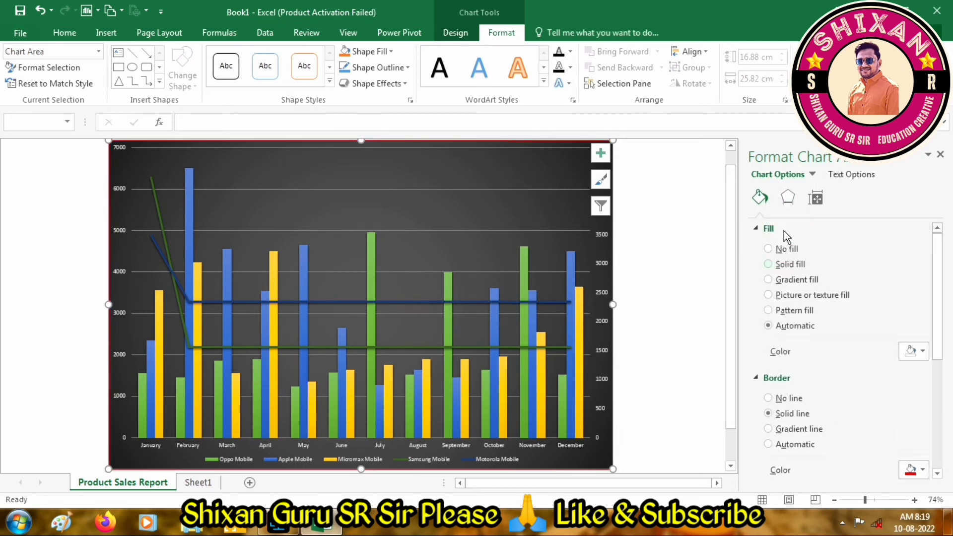
left_click(940, 154)
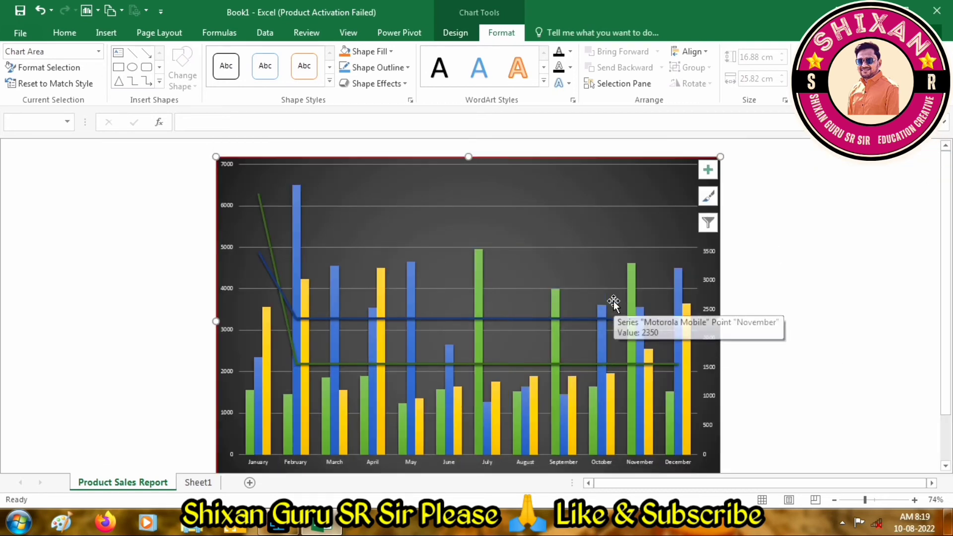
Step: Check Design's Add Chart Element list, then expand the Format tab's Shape Styles gallery
scroll(614, 302, "down", 1)
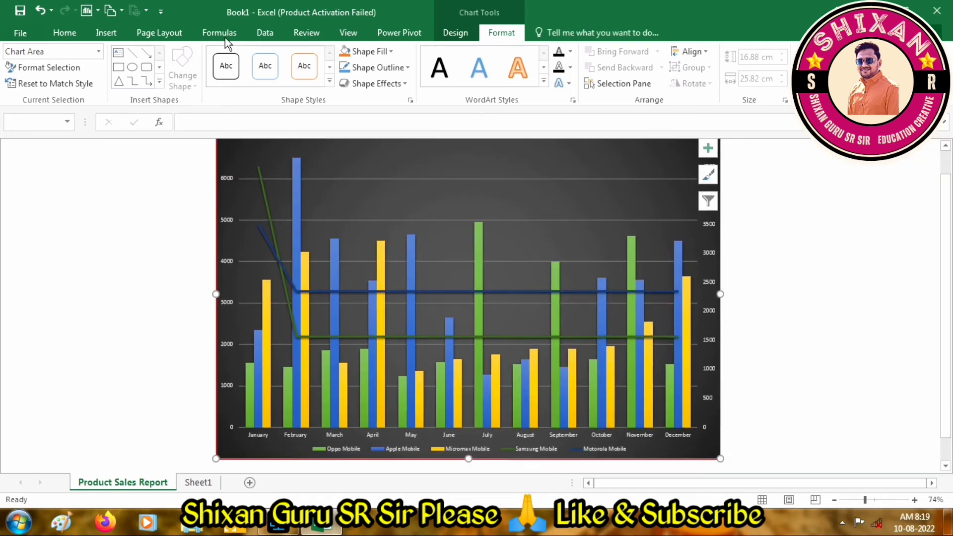
left_click(455, 32)
left_click(30, 74)
mouse_move(34, 100)
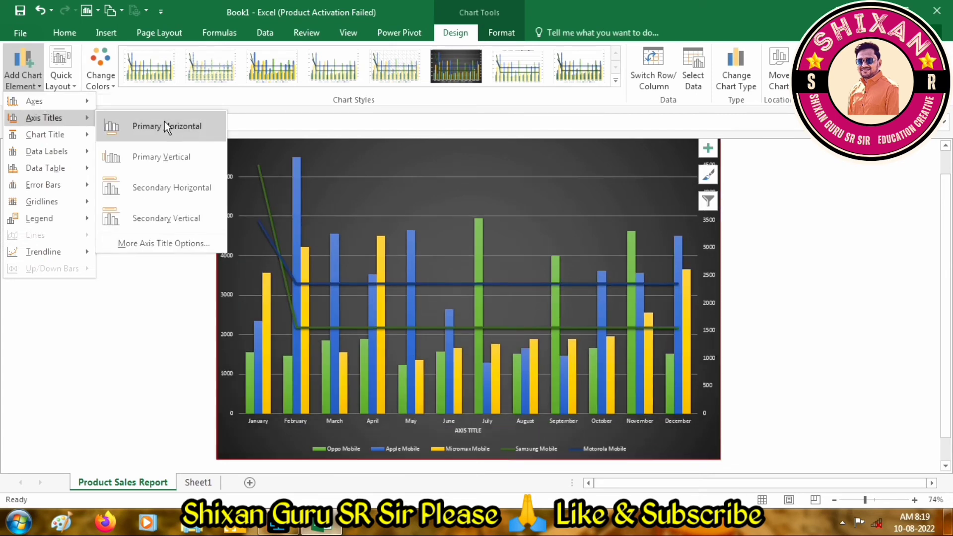
mouse_move(43, 118)
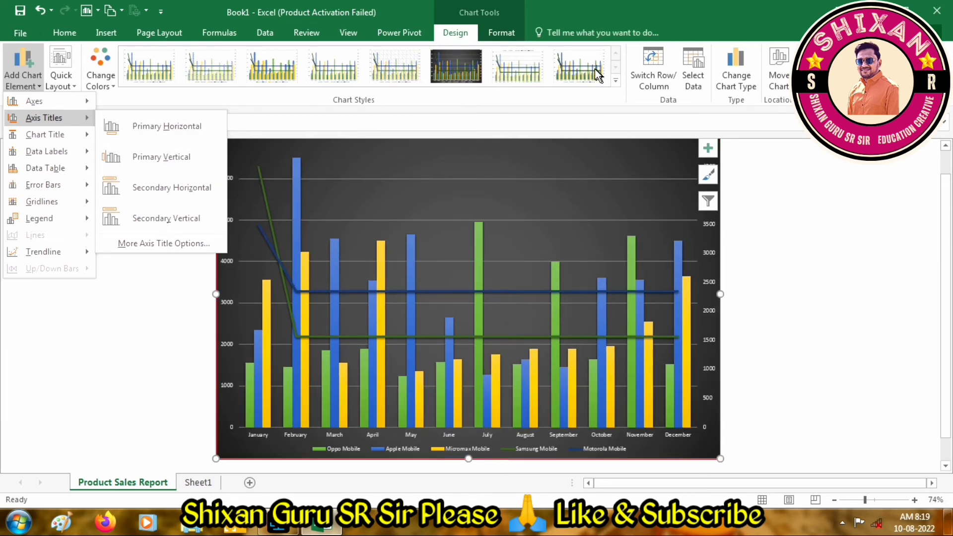
left_click(515, 34)
left_click(329, 81)
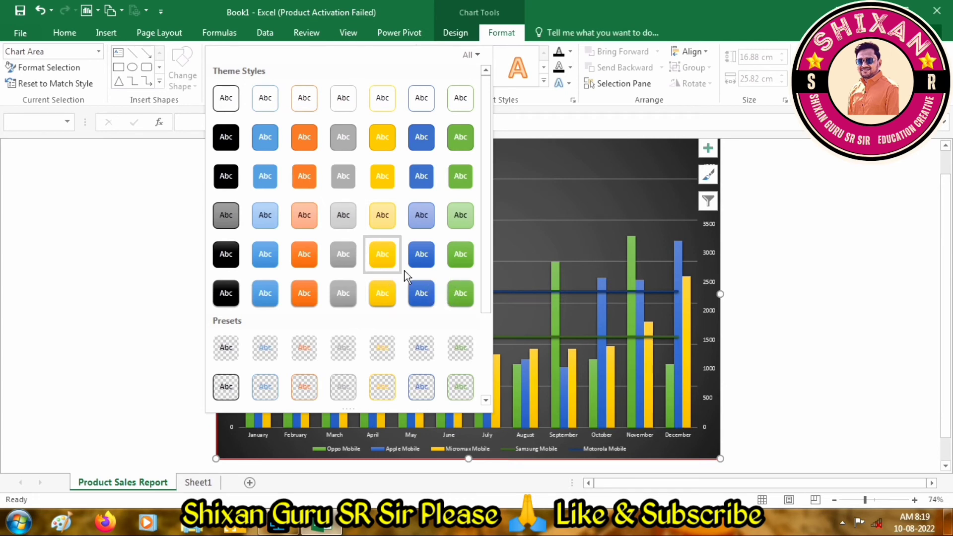
Step: Try a light peach shape style, a purple fill and a light purple gradient on the chart area
left_click(304, 215)
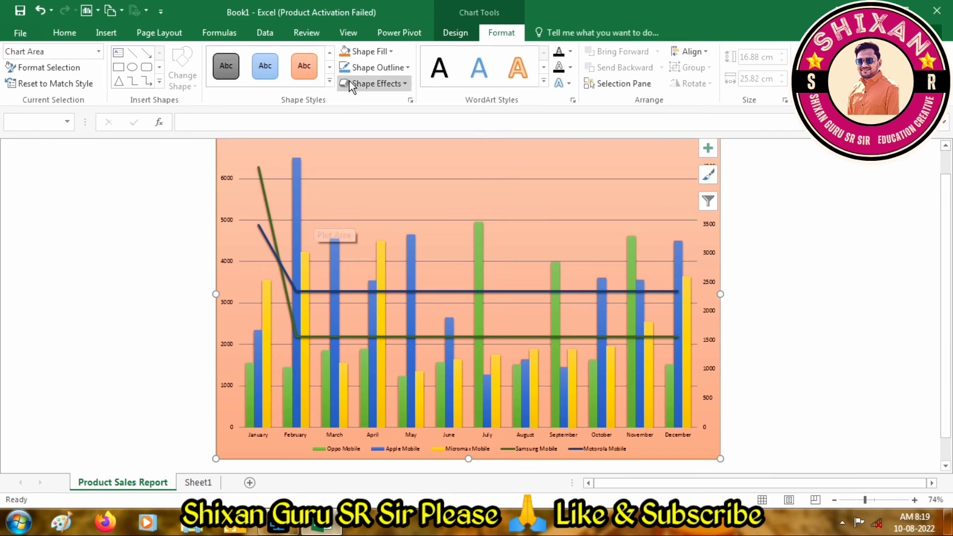
left_click(368, 52)
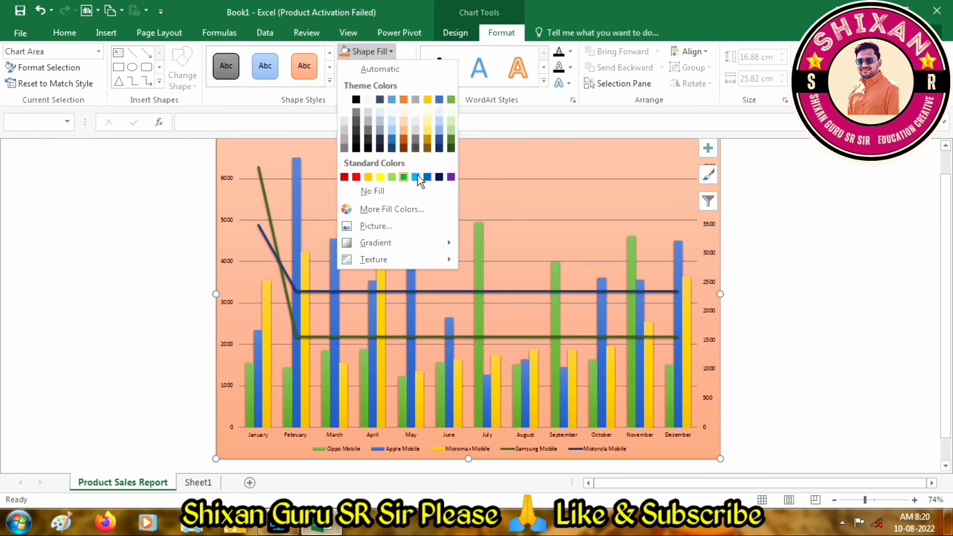
left_click(451, 177)
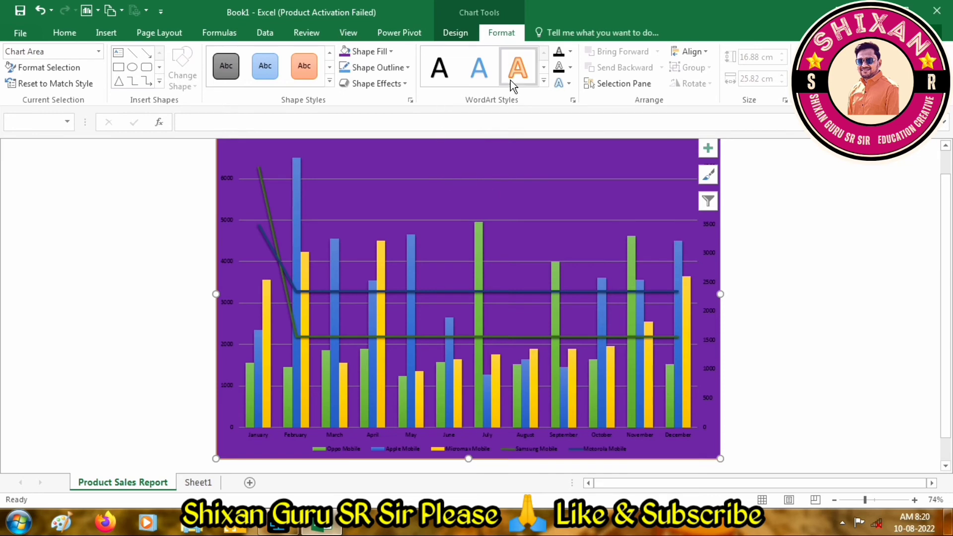
left_click(368, 52)
mouse_move(375, 243)
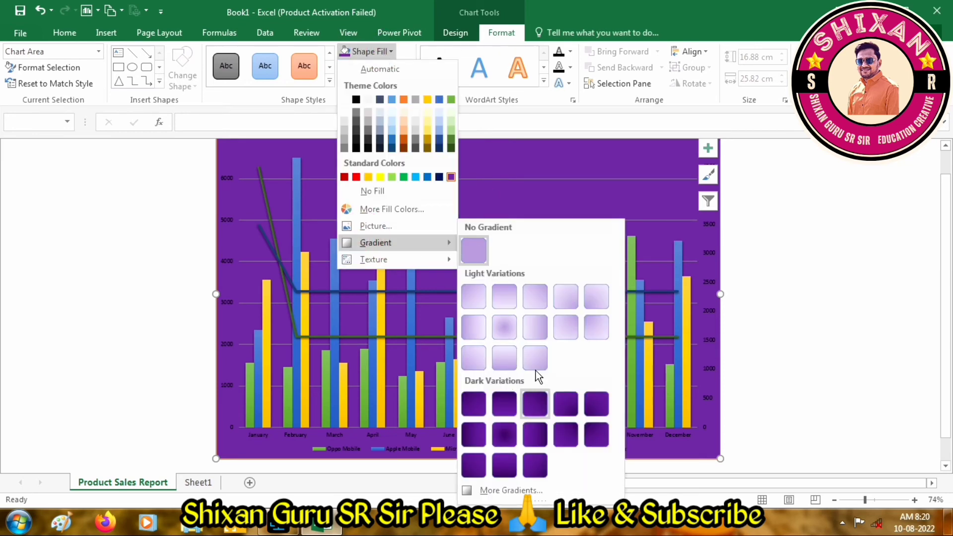
left_click(479, 319)
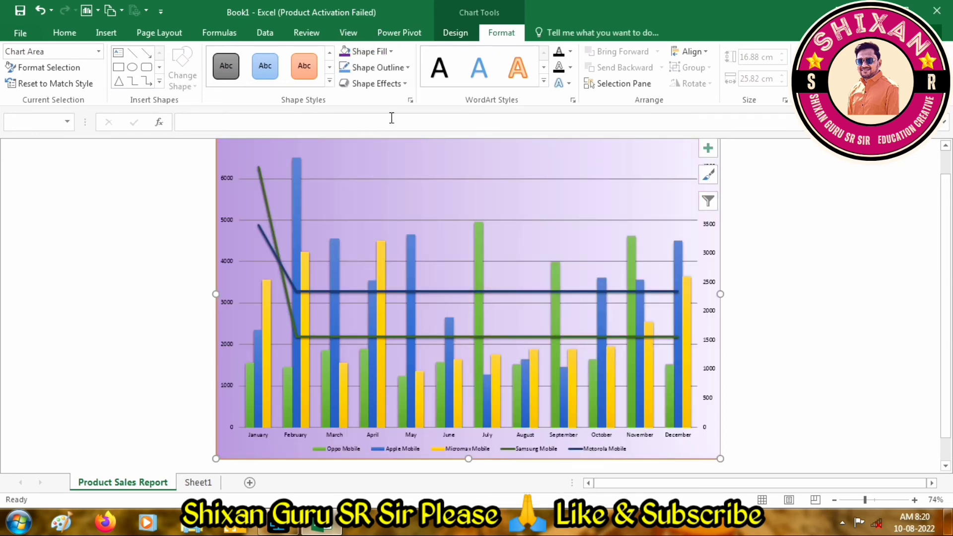
Step: Apply the black shape style and a dark gradient variation to the chart area background
left_click(329, 81)
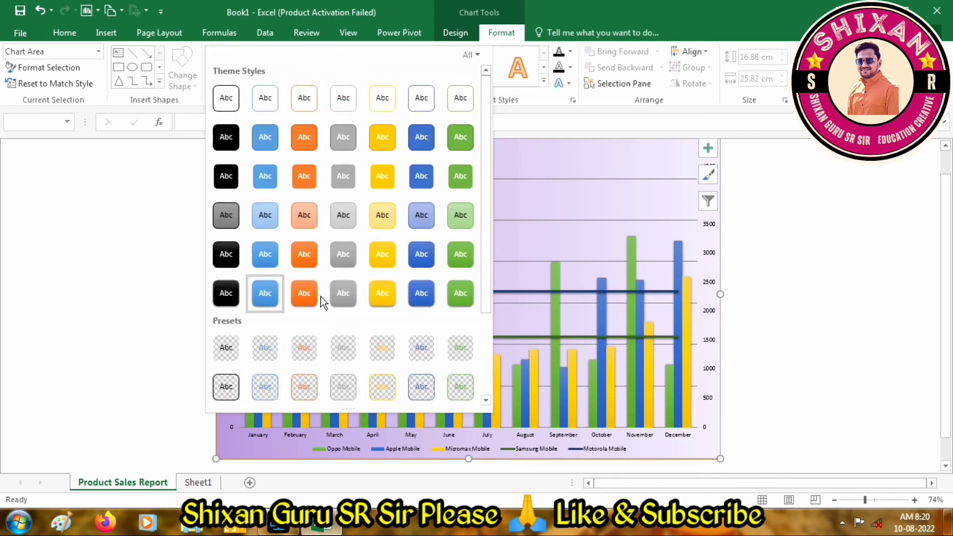
left_click(233, 295)
left_click(329, 81)
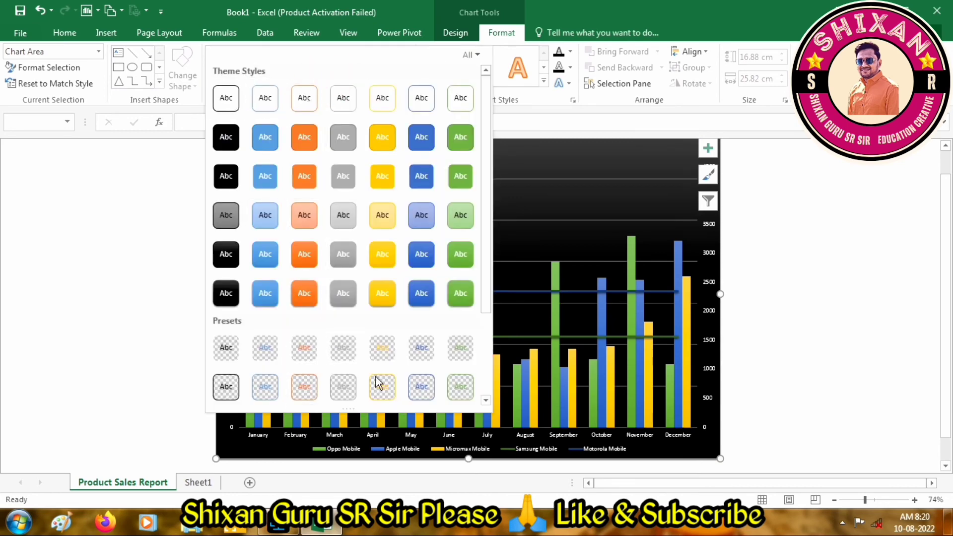
left_click(506, 174)
left_click(366, 51)
mouse_move(375, 242)
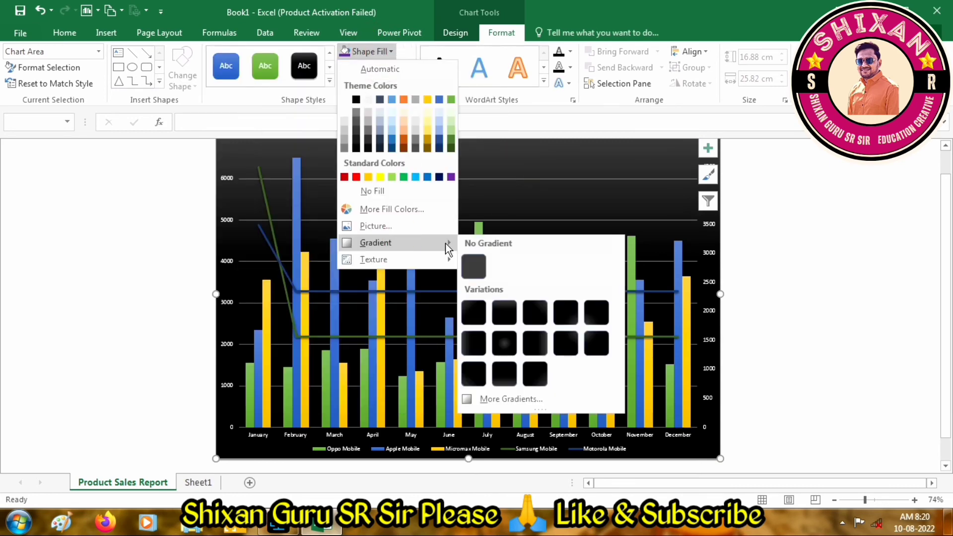
left_click(499, 340)
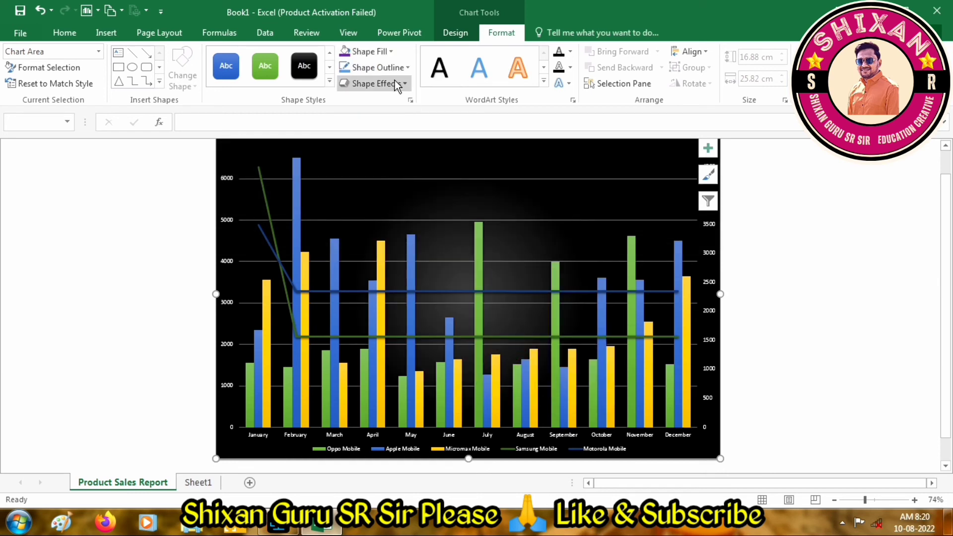
left_click(406, 68)
Step: Make the chart outline red with a 6 pt weight
left_click(356, 193)
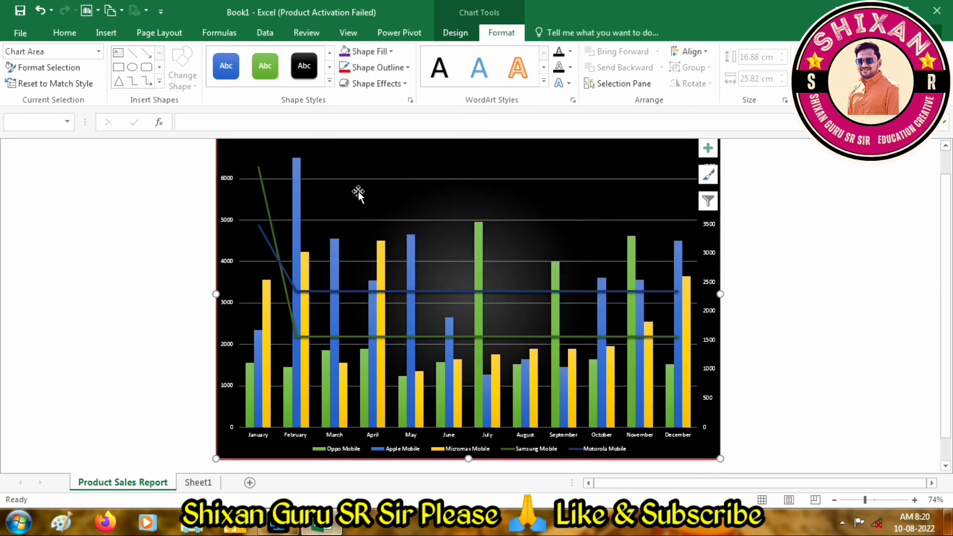
left_click(377, 68)
mouse_move(373, 242)
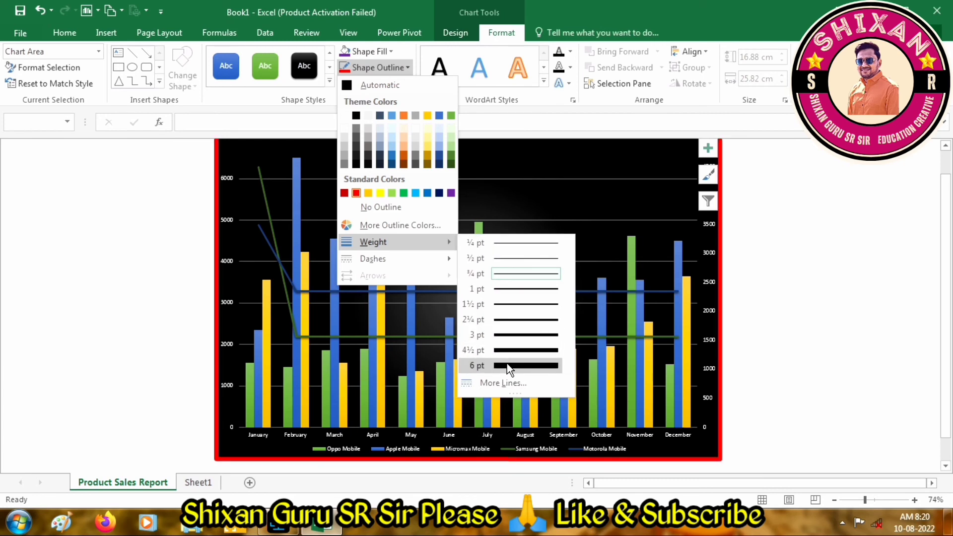
left_click(508, 364)
Step: Apply Shape Effects Preset 1 to the chart
left_click(394, 84)
mouse_move(382, 108)
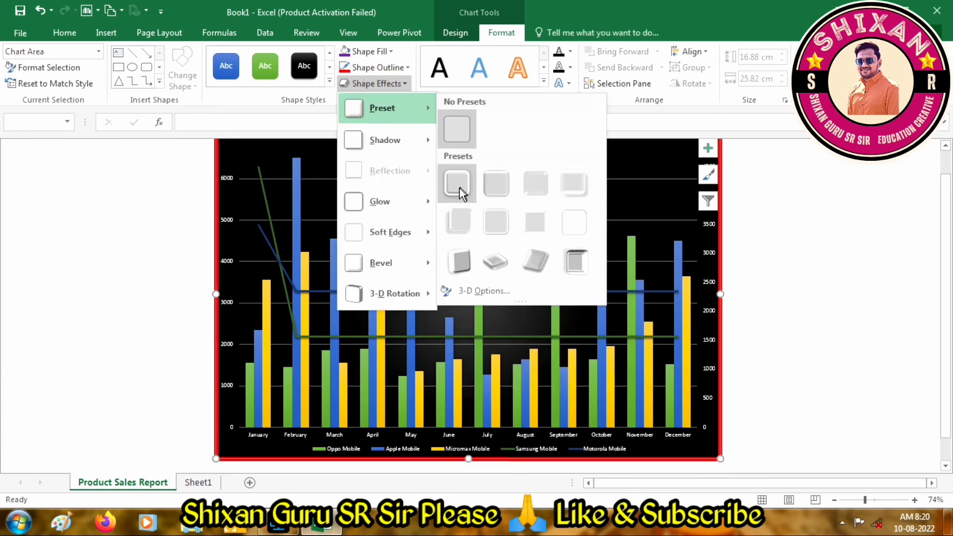
left_click(460, 191)
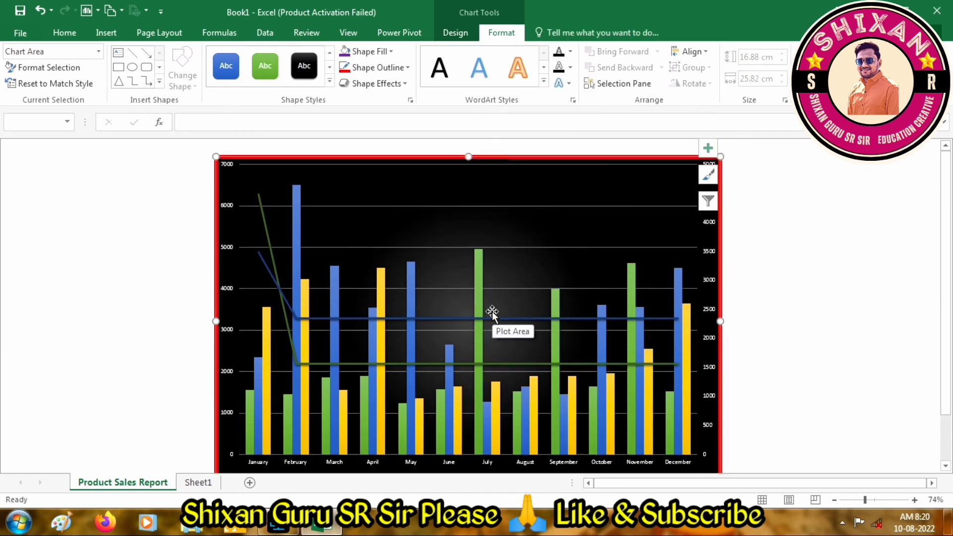
scroll(489, 311, "up", 1)
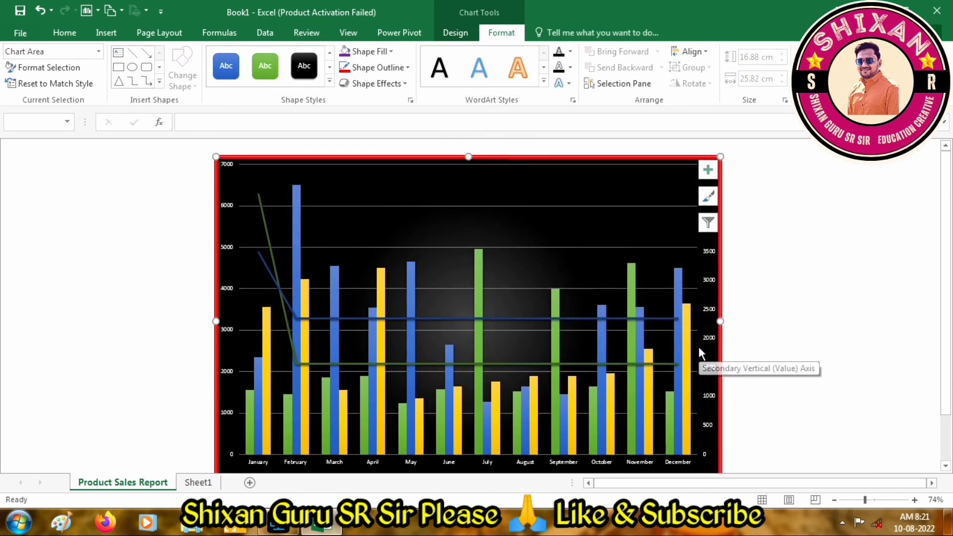
scroll(698, 347, "down", 1, "ctrl")
left_click(408, 85)
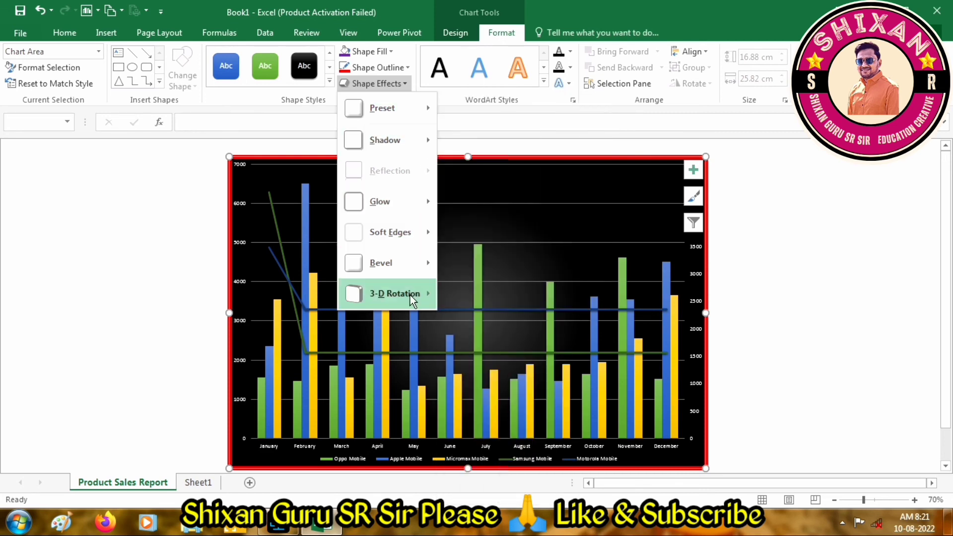
mouse_move(385, 140)
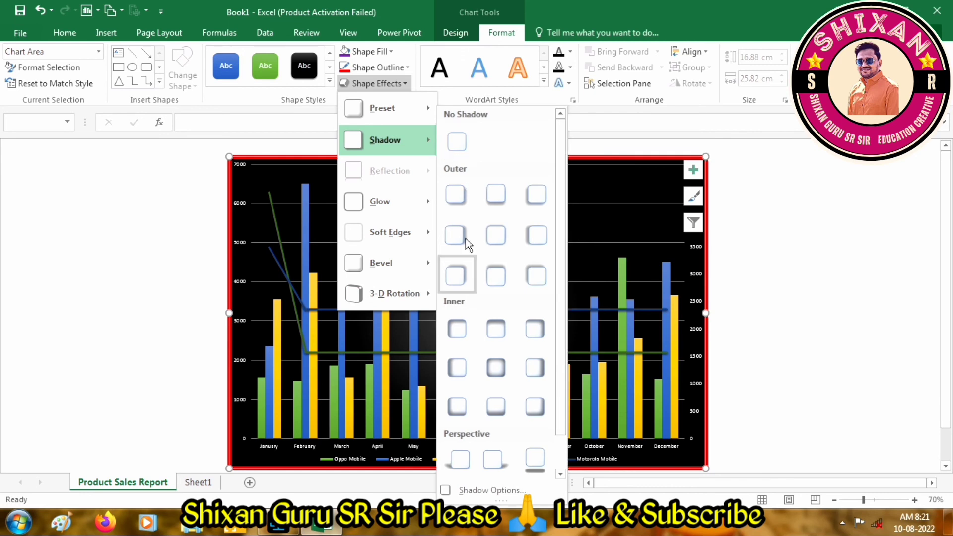
Step: Apply a shape effects preset and set the WordArt text fill to white for labels and legend
mouse_move(382, 109)
left_click(491, 187)
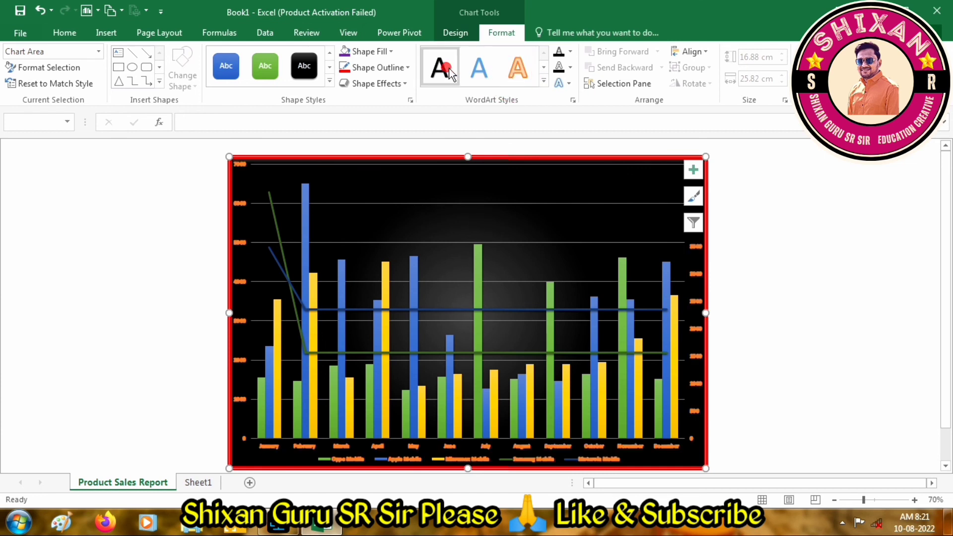
left_click(571, 52)
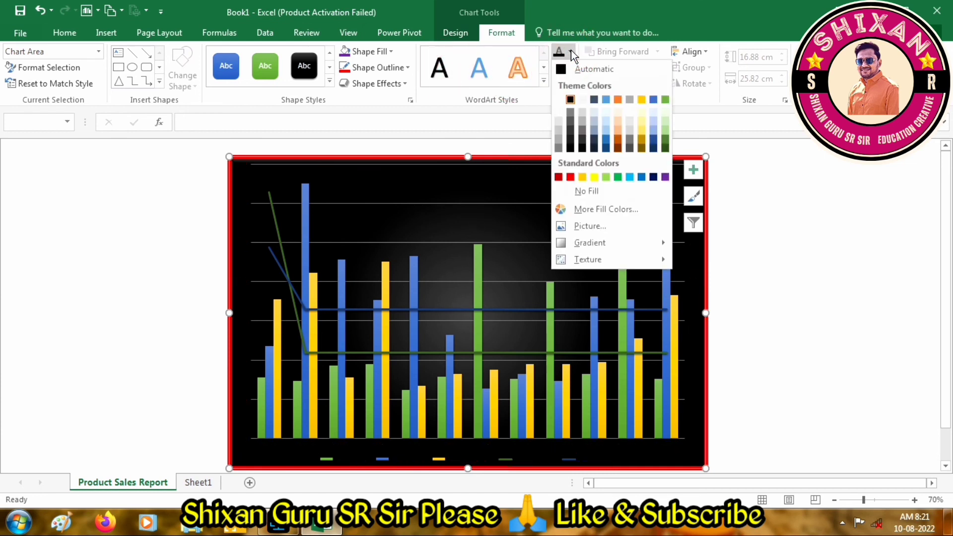
left_click(559, 100)
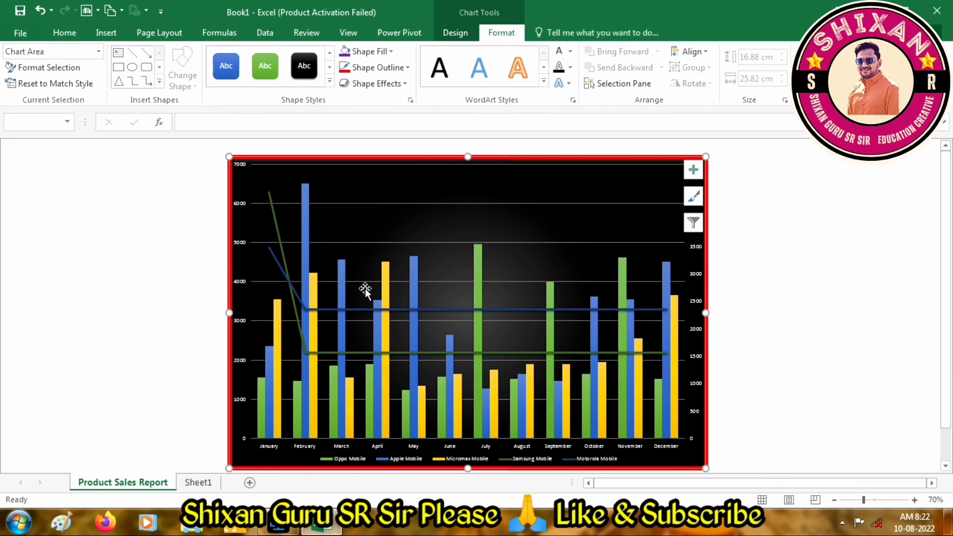
scroll(580, 387, "up", 1, "ctrl")
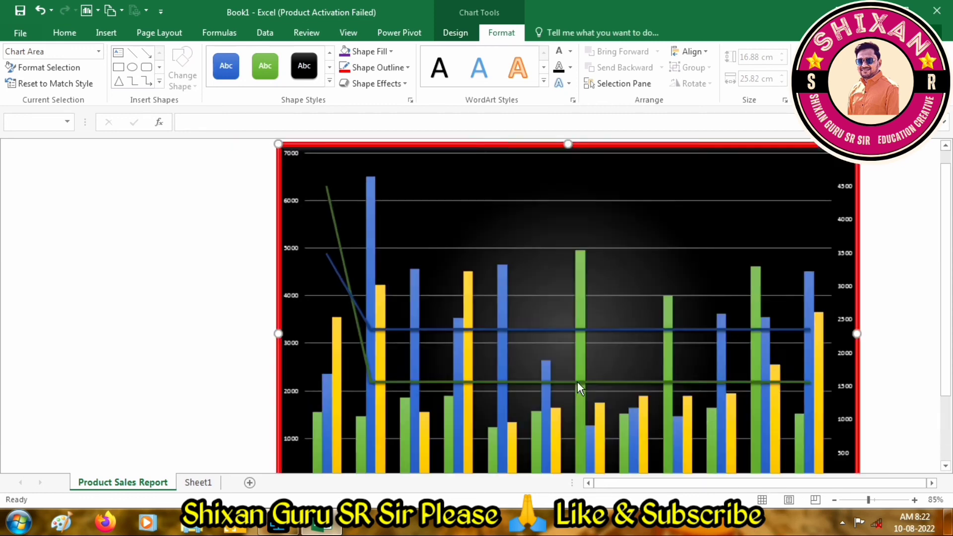
scroll(579, 388, "up", 1, "ctrl")
scroll(579, 387, "up", 1, "ctrl")
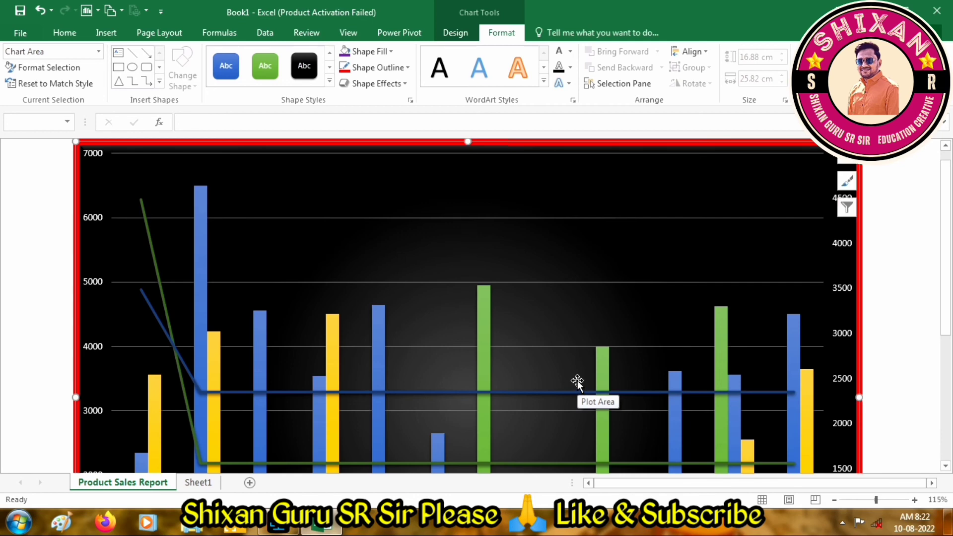
scroll(593, 383, "down", 6)
scroll(592, 381, "up", 3)
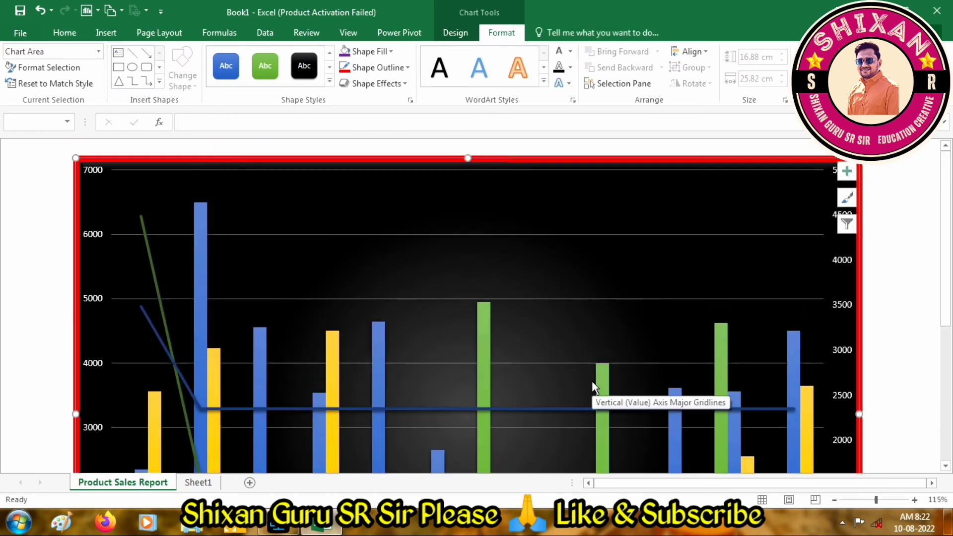
scroll(477, 201, "down", 8)
scroll(498, 394, "up", 1)
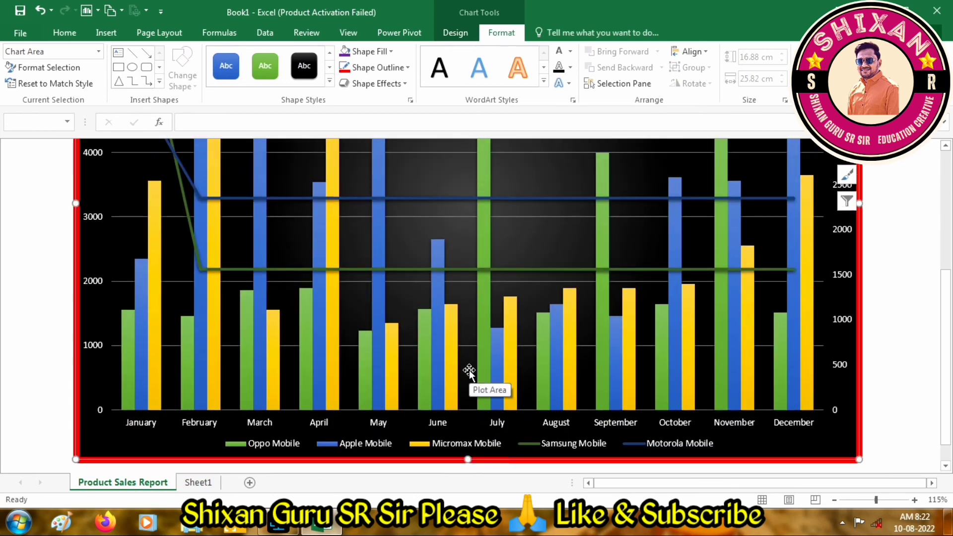
Step: Show the chart sheet in Print preview with Ctrl+P
key("ctrl+p")
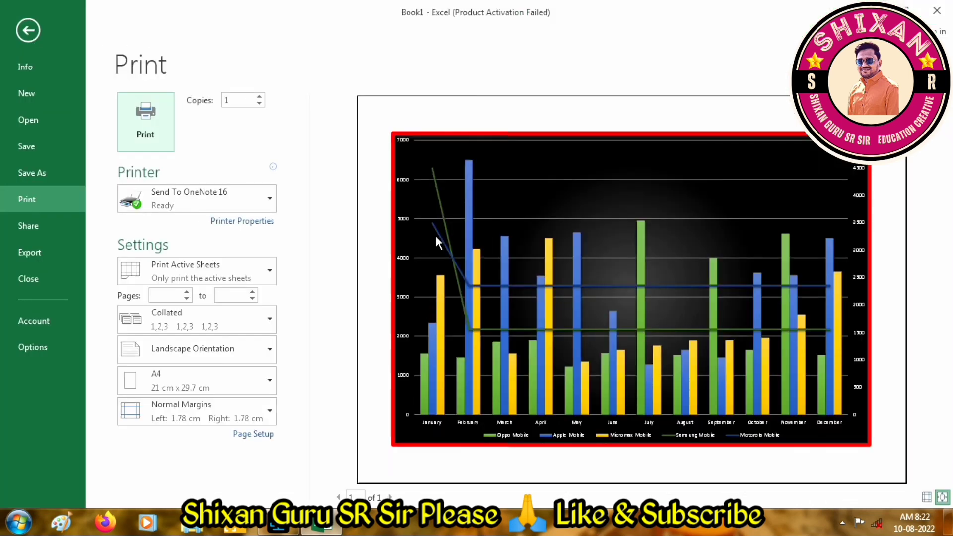